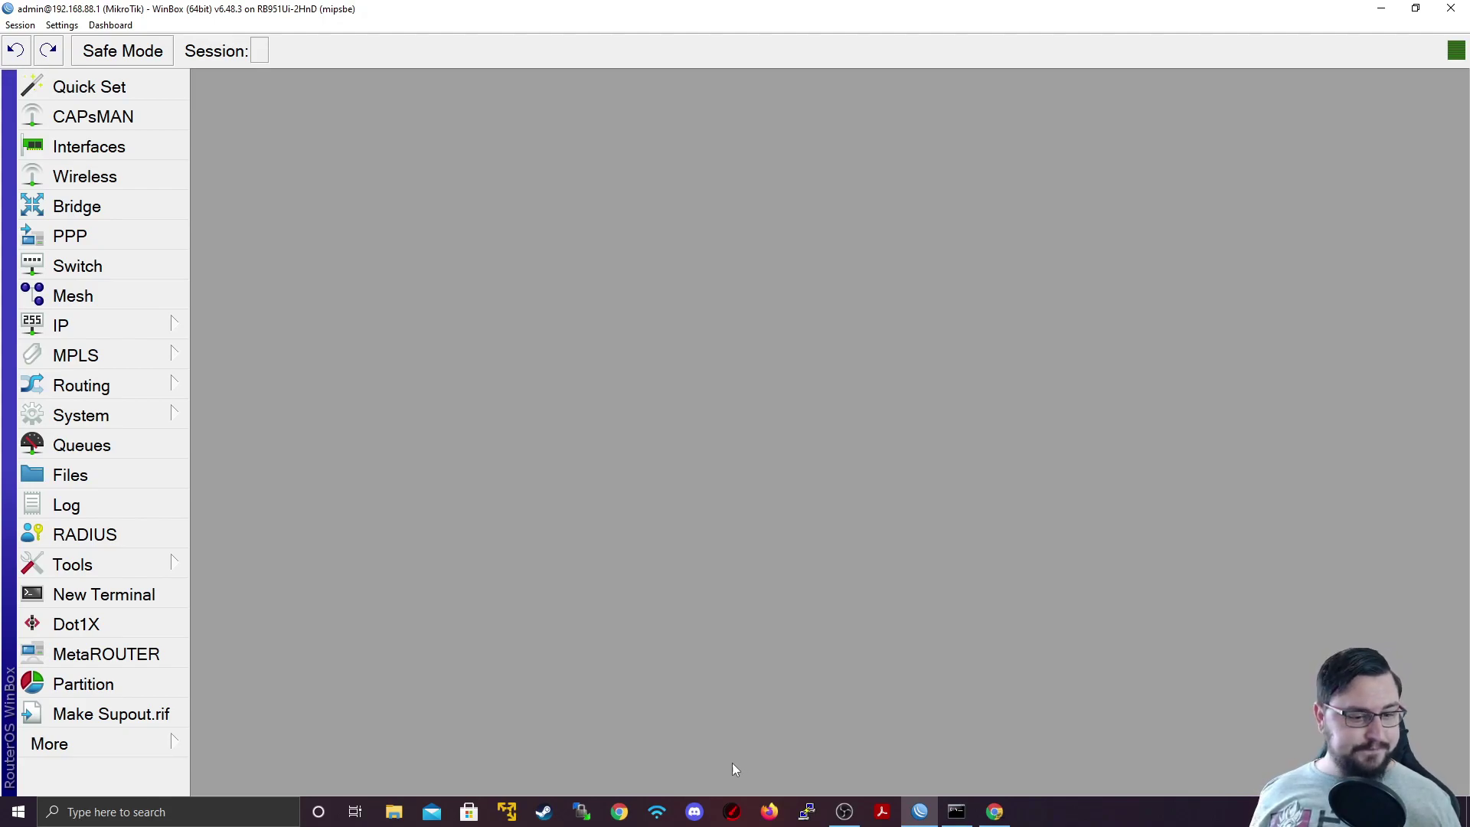
Launch Wireshark and start a live capture on the Ethernet interface, then minimize the capture window.
{"action": "key", "text": "super"}
{"action": "type", "text": "wire"}
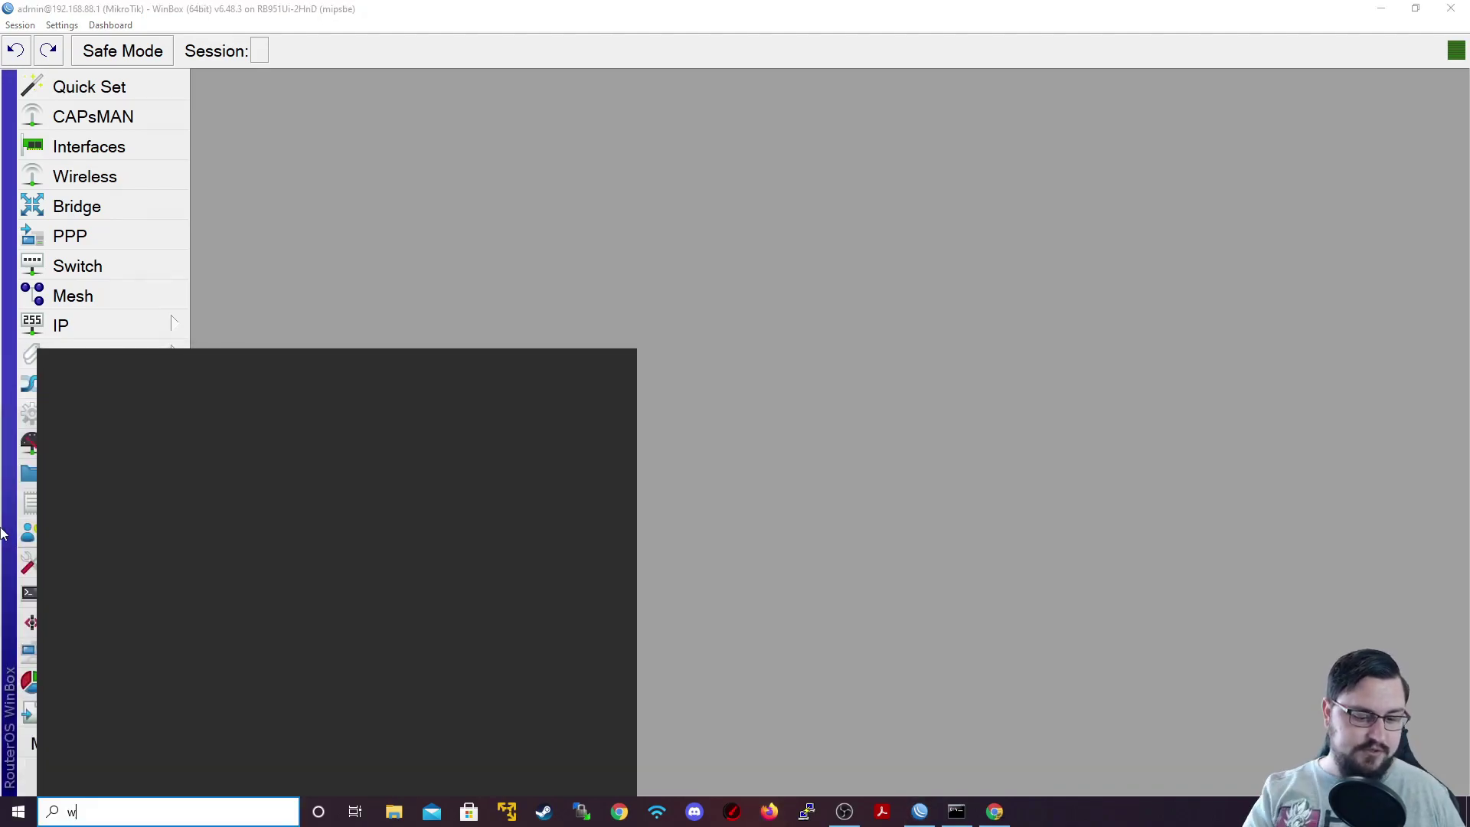
{"action": "key", "text": "Return"}
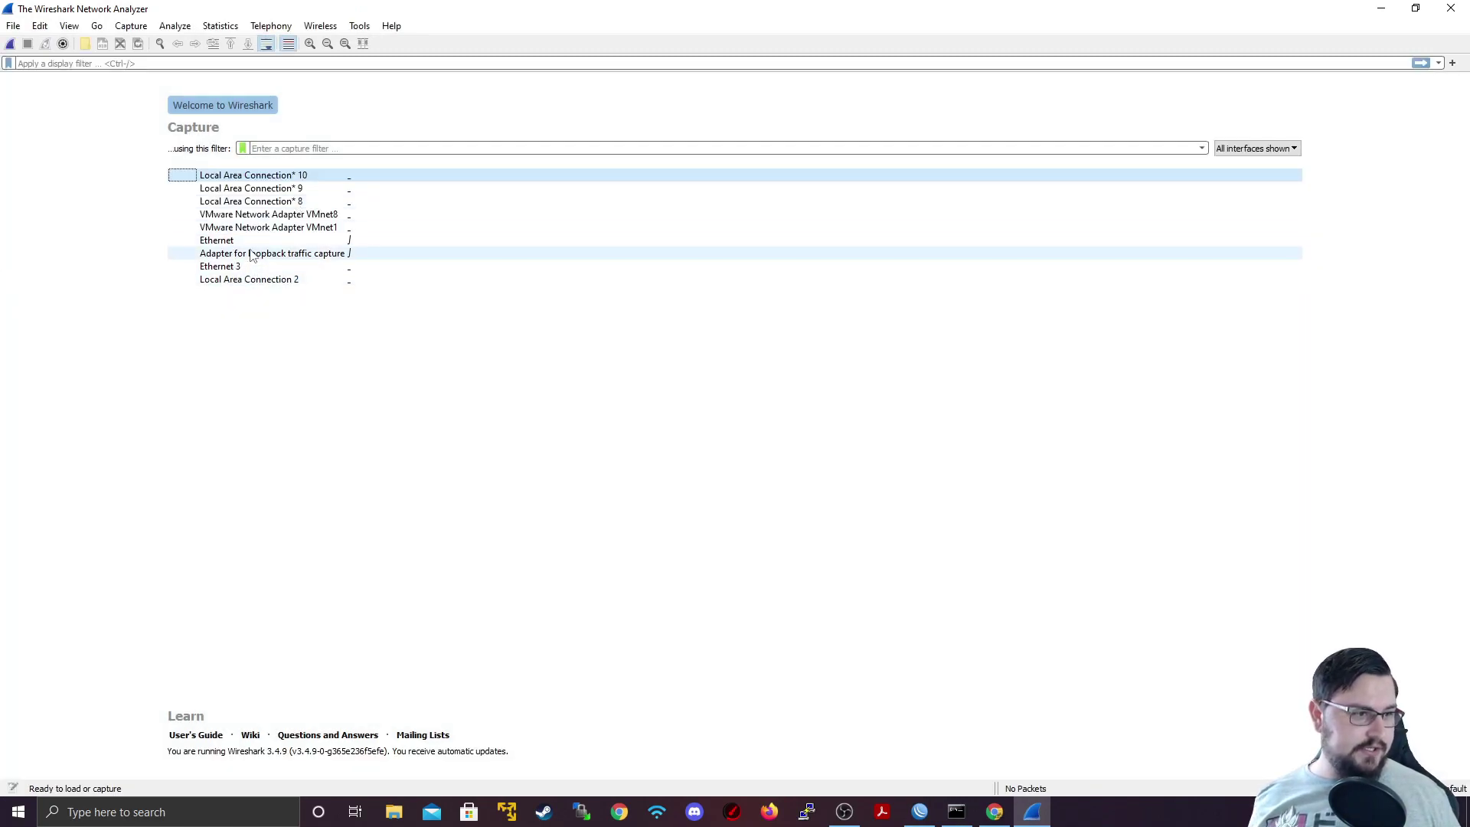
{"action": "double_click", "coordinate": [222, 241]}
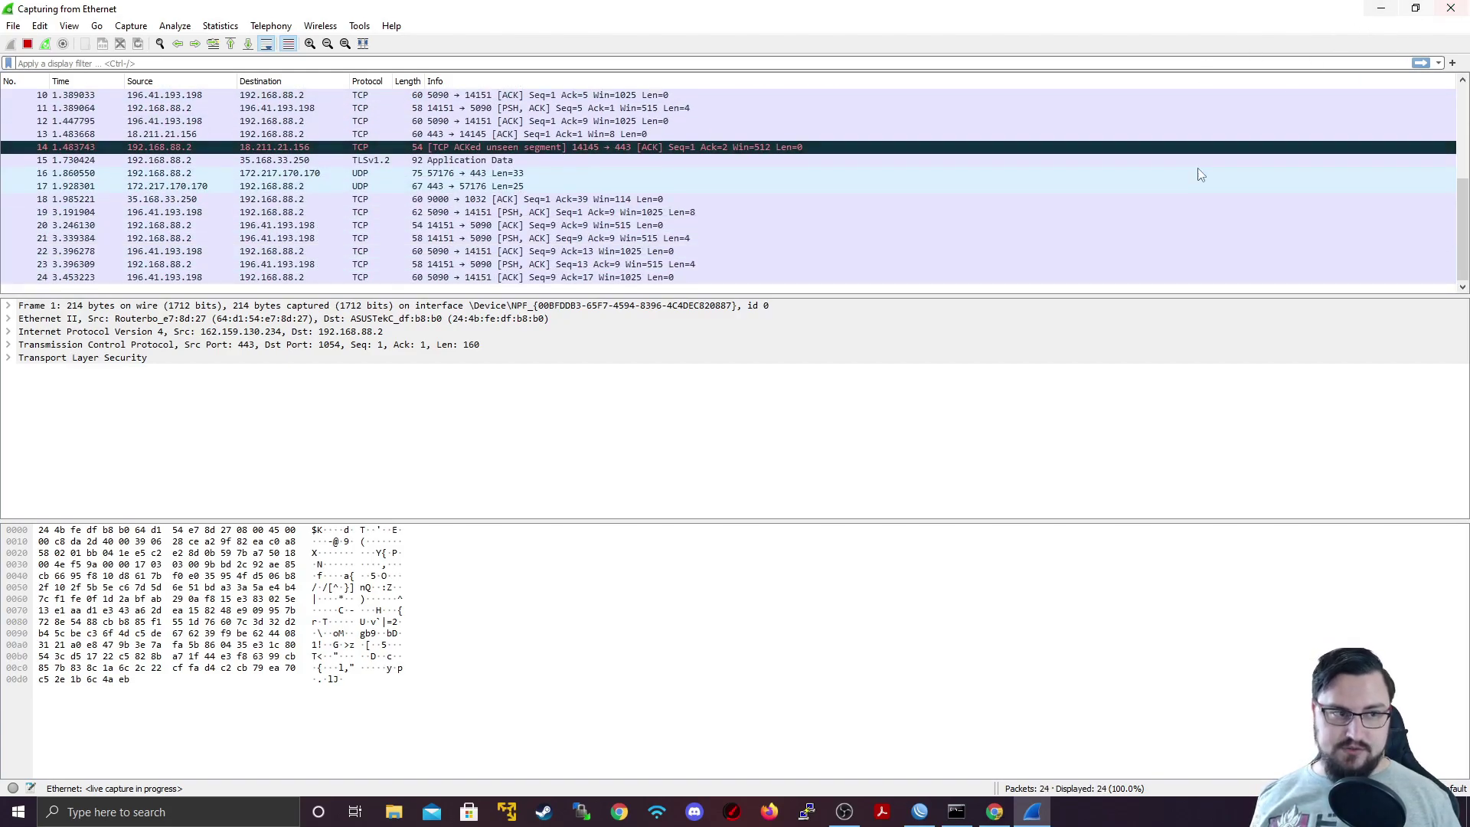
{"action": "left_click", "coordinate": [1382, 8]}
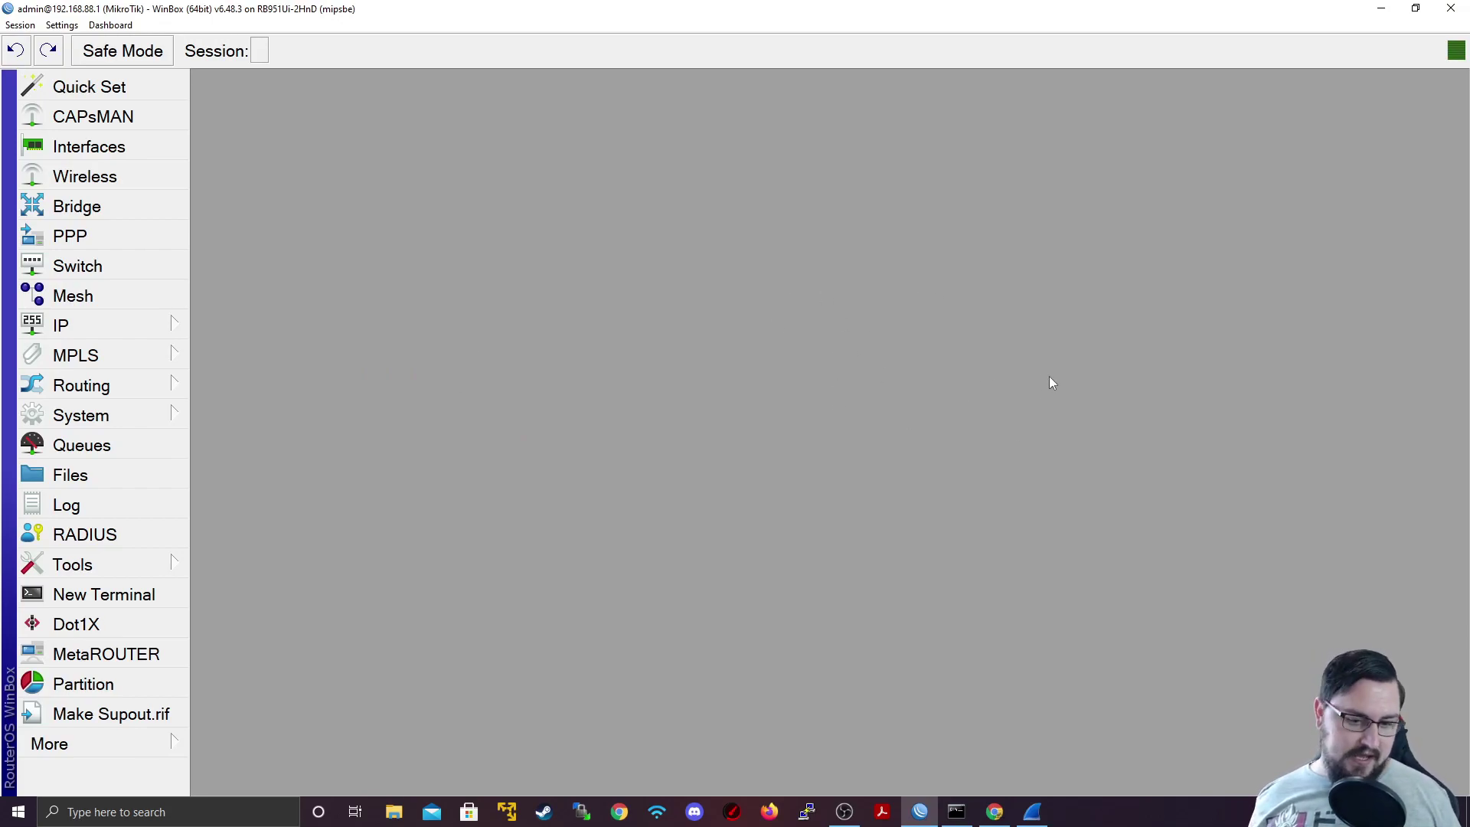
{"action": "left_click", "coordinate": [770, 812]}
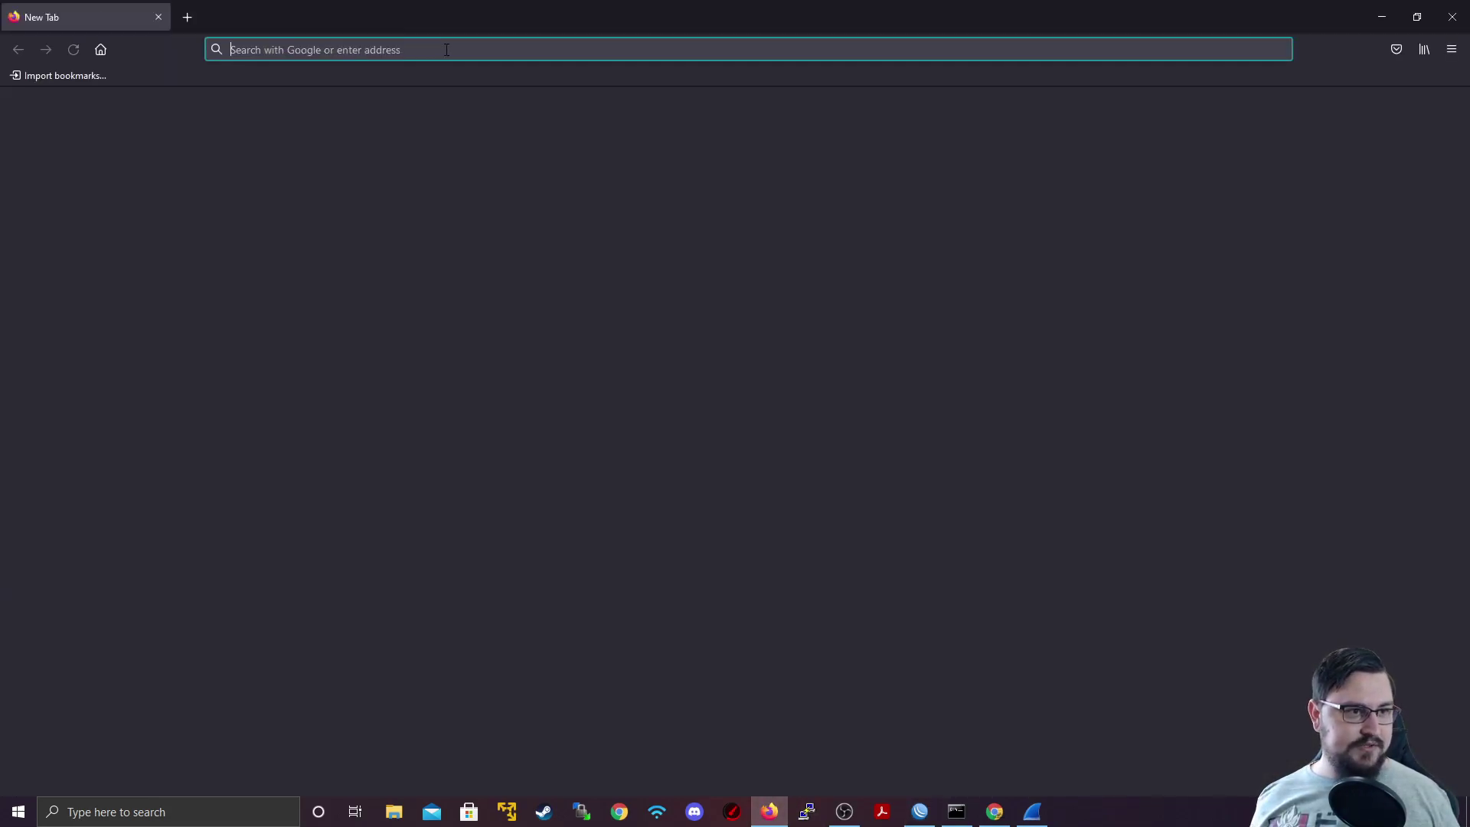
{"action": "left_click", "coordinate": [429, 51]}
{"action": "type", "text": "www.mikrotik.co"}
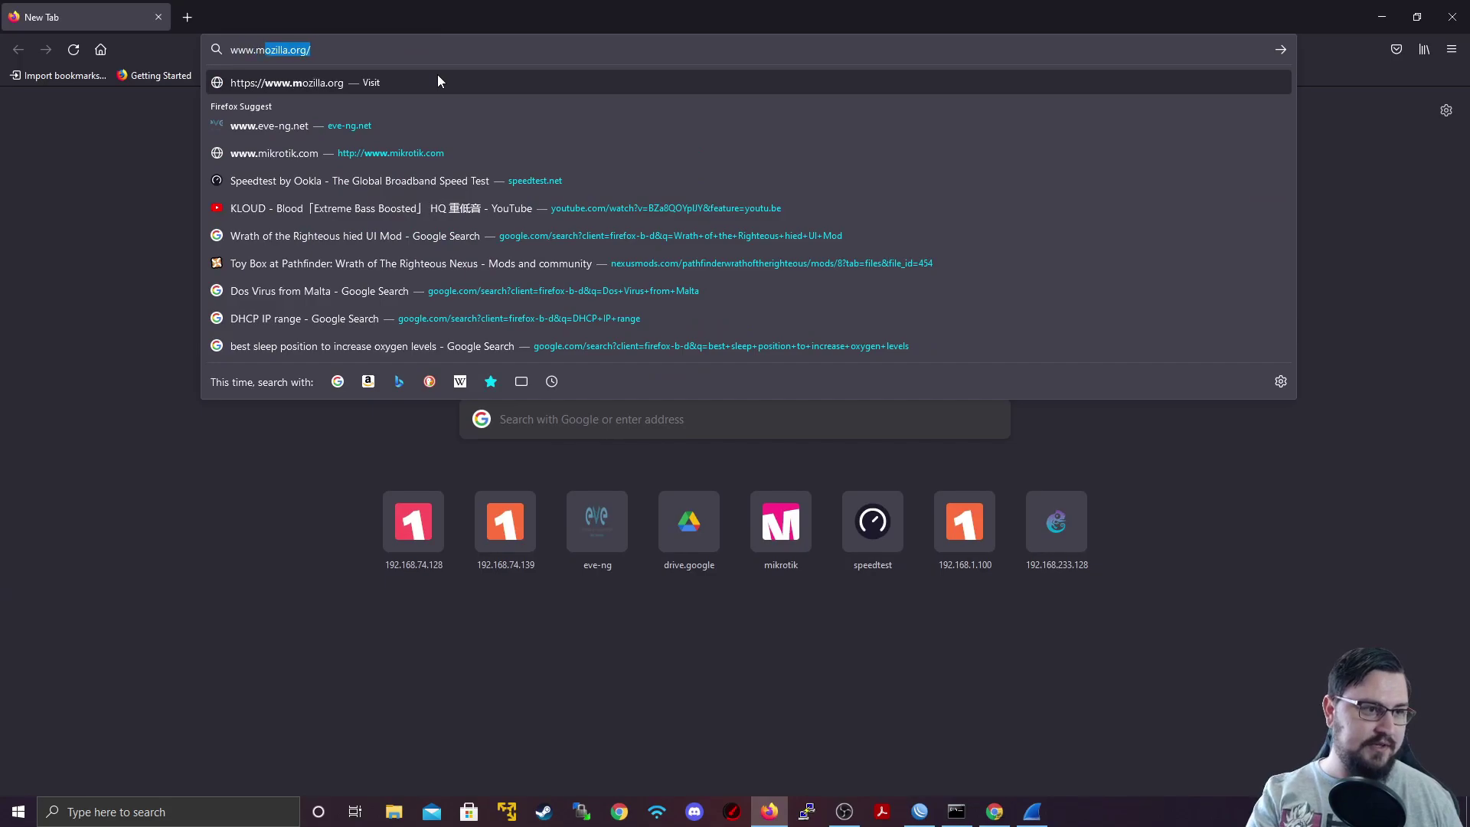
{"action": "type", "text": "m"}
{"action": "key", "text": "Return"}
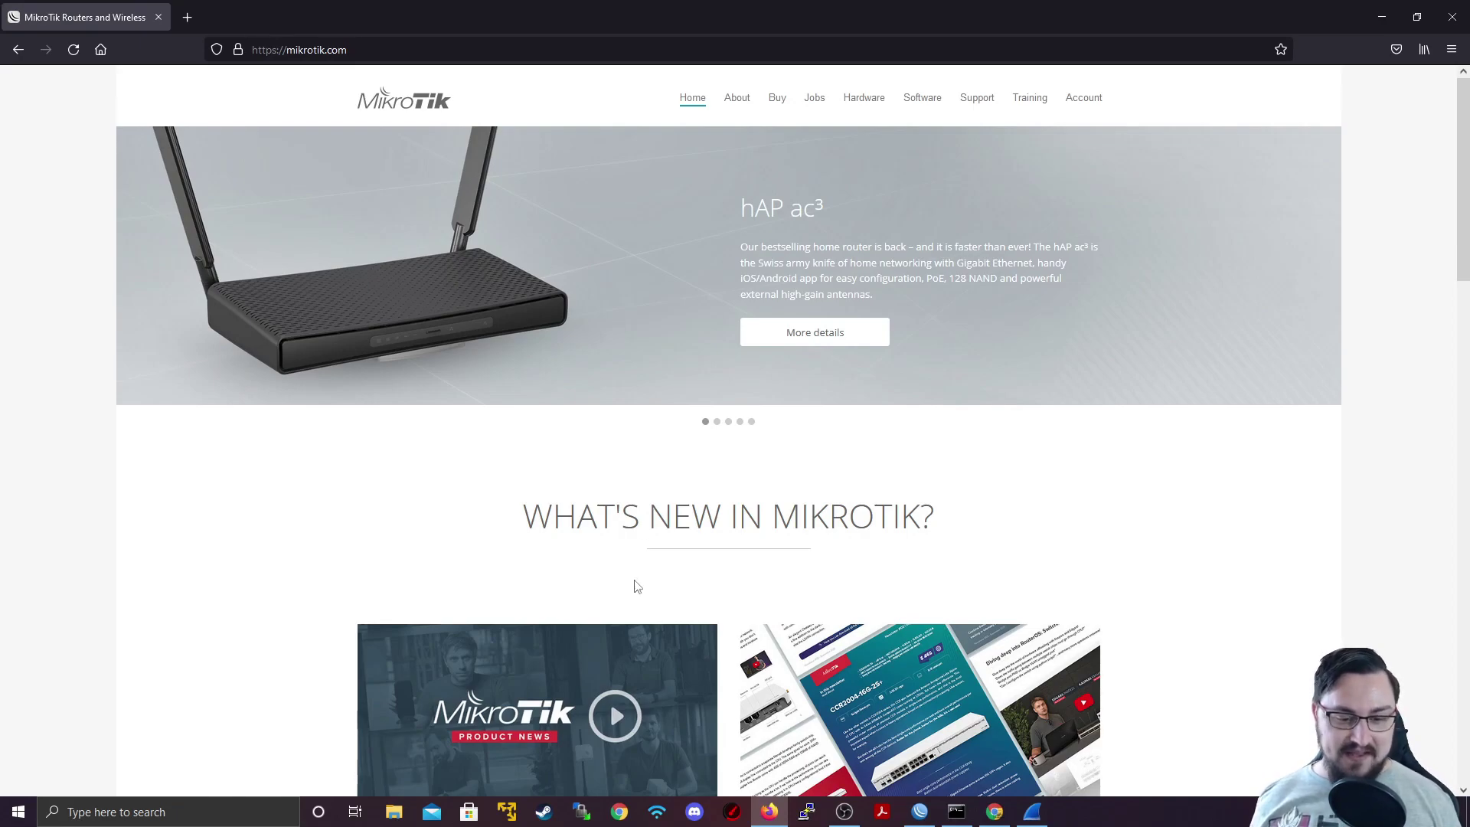
{"action": "left_click", "coordinate": [1026, 810]}
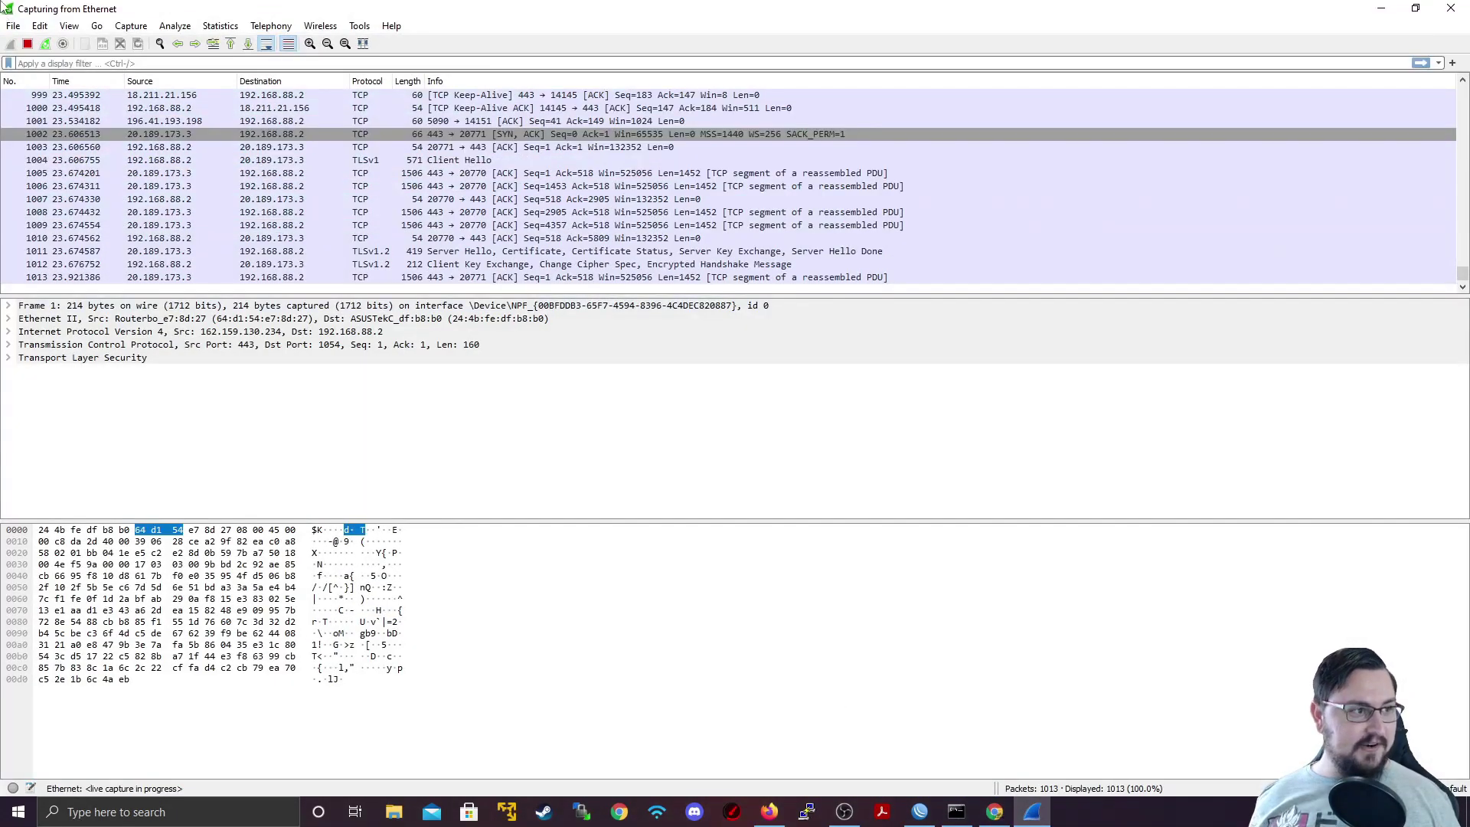
{"action": "left_click", "coordinate": [27, 45]}
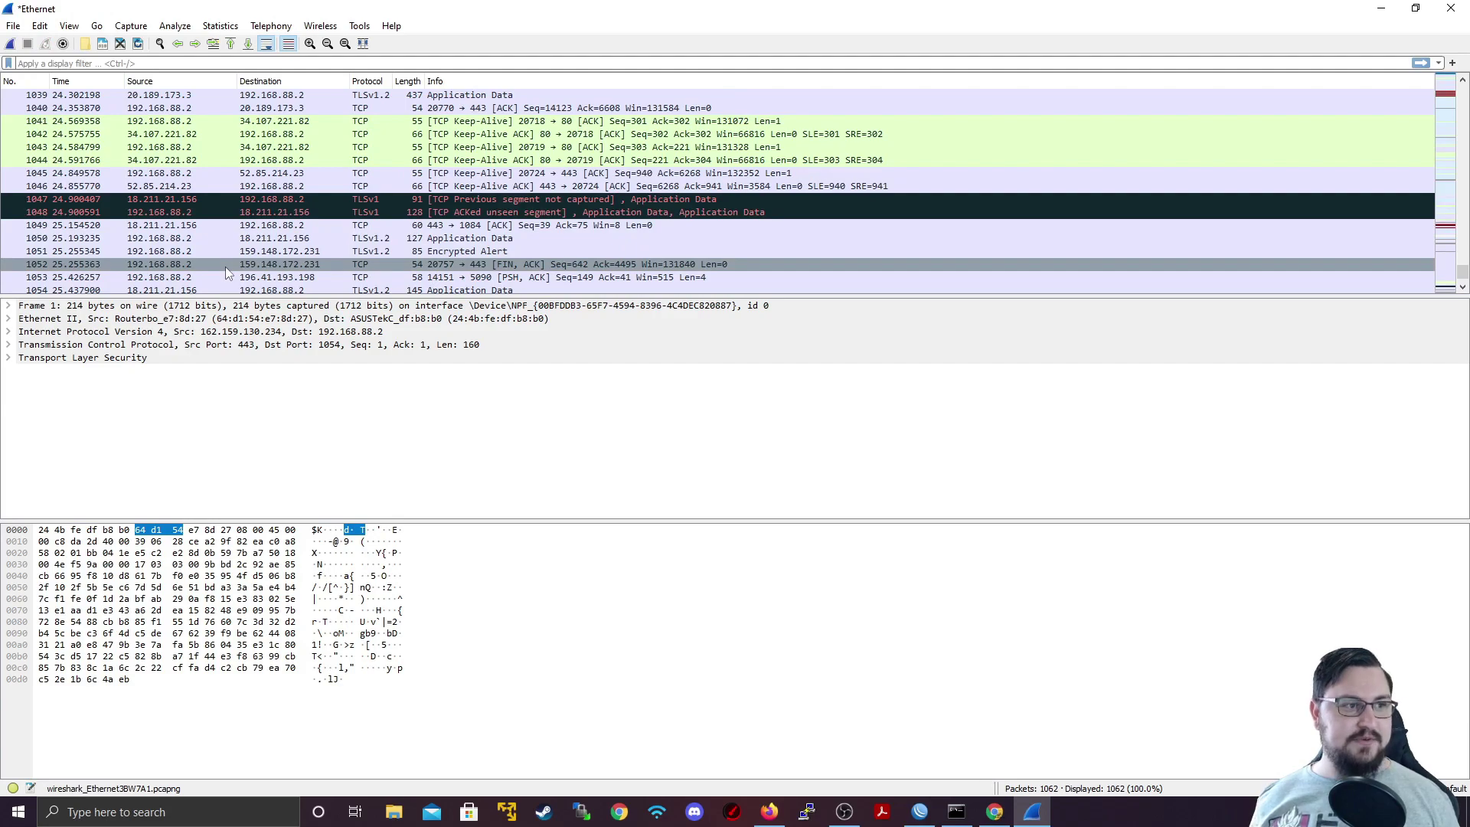
{"action": "left_click", "coordinate": [158, 43]}
{"action": "type", "text": "www.mikrotik.com"}
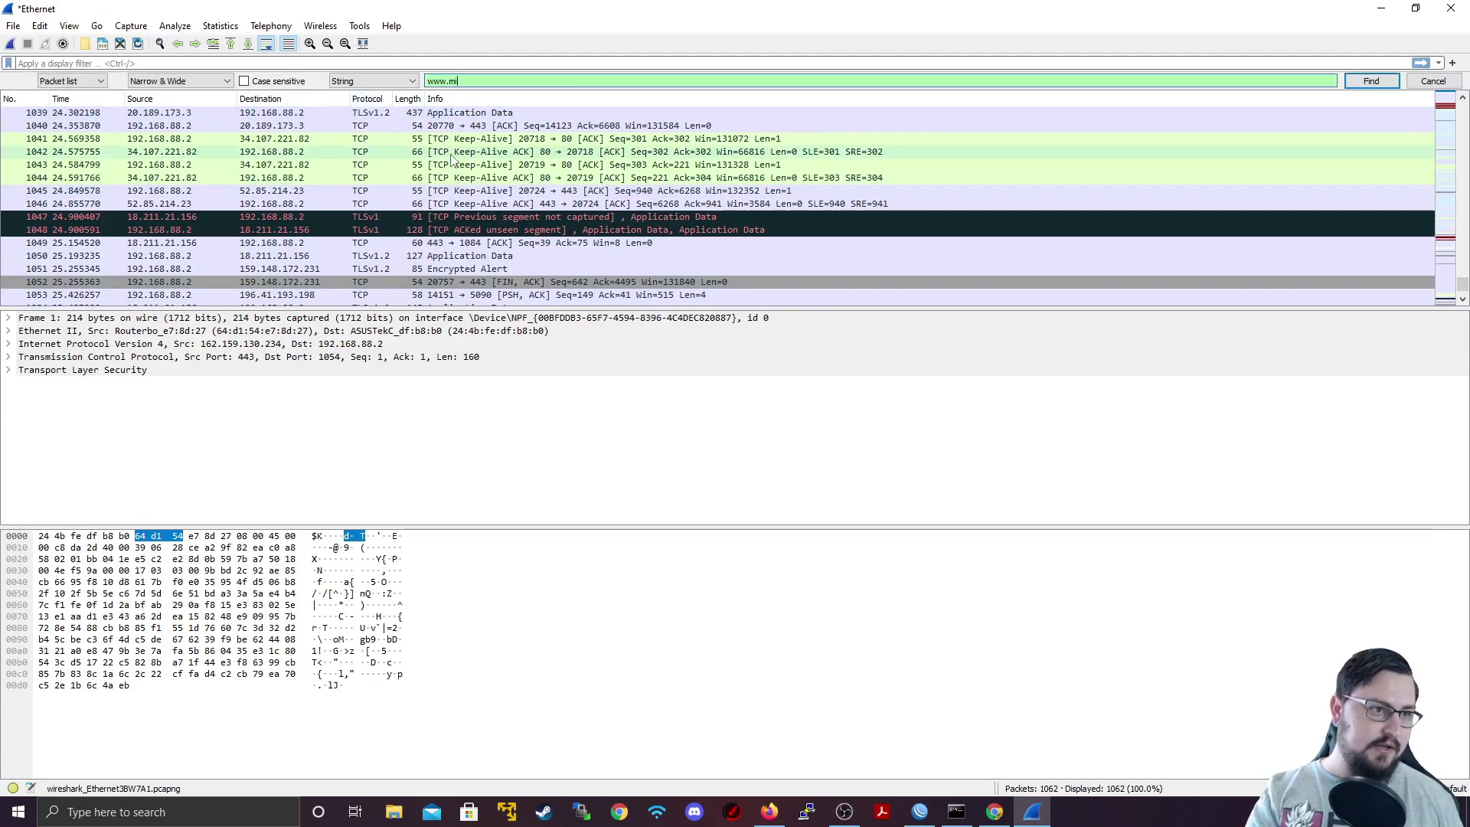
{"action": "key", "text": "Return"}
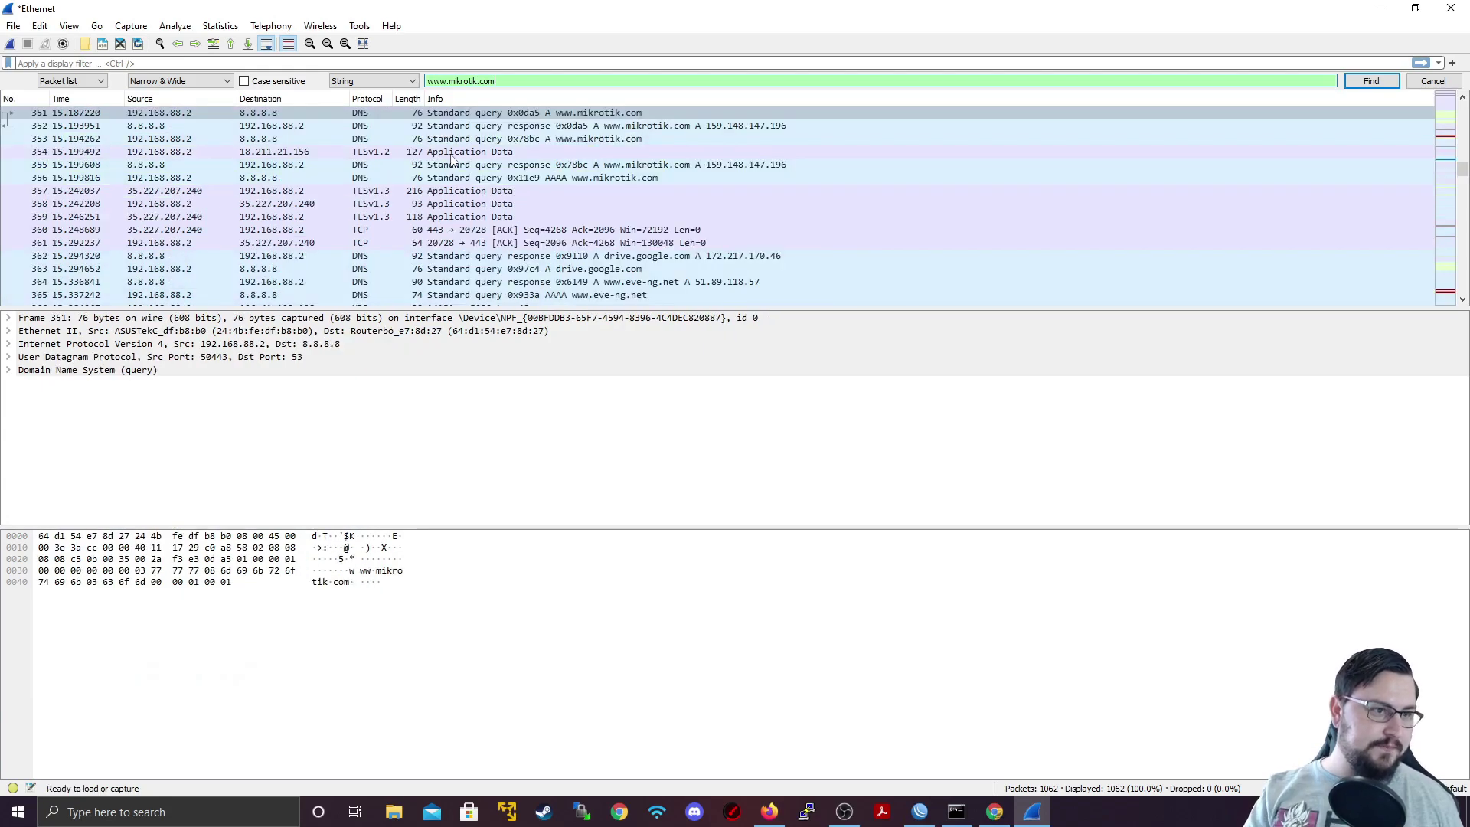
{"action": "left_click", "coordinate": [370, 116]}
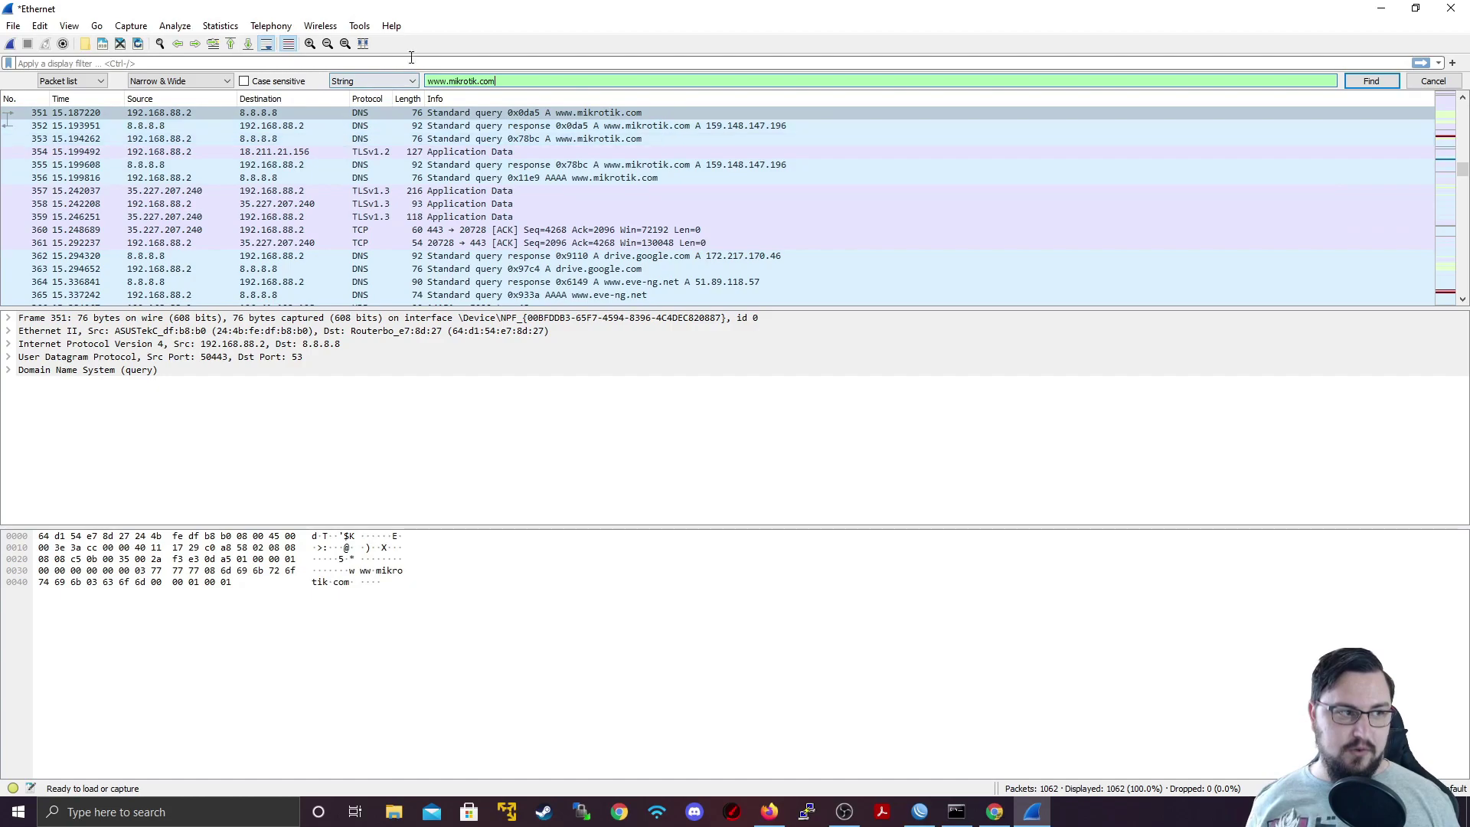
{"action": "left_click", "coordinate": [218, 122]}
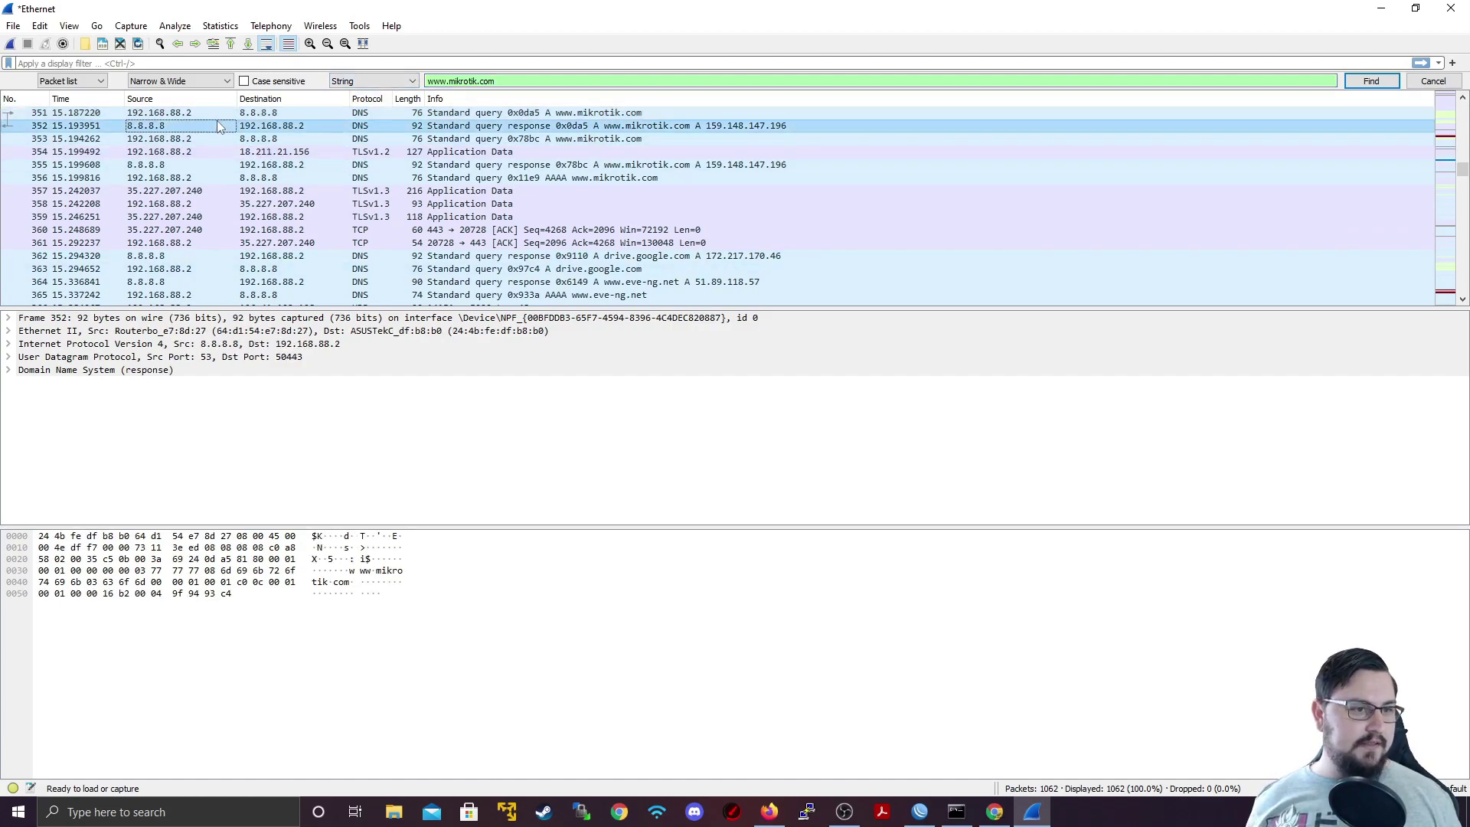
{"action": "left_click", "coordinate": [210, 136]}
{"action": "left_click", "coordinate": [209, 124]}
{"action": "left_click", "coordinate": [210, 109]}
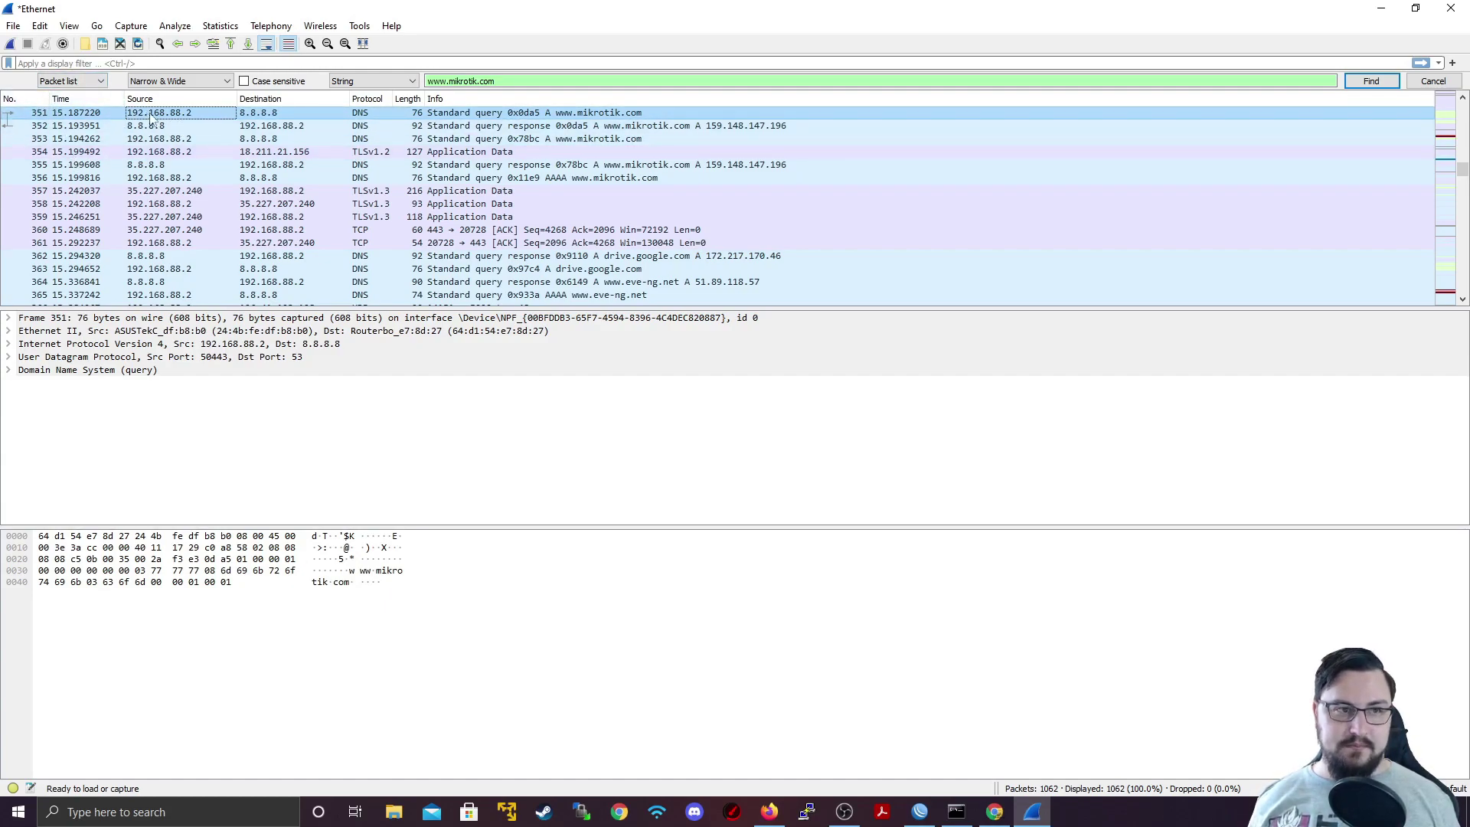
{"action": "left_click", "coordinate": [293, 115]}
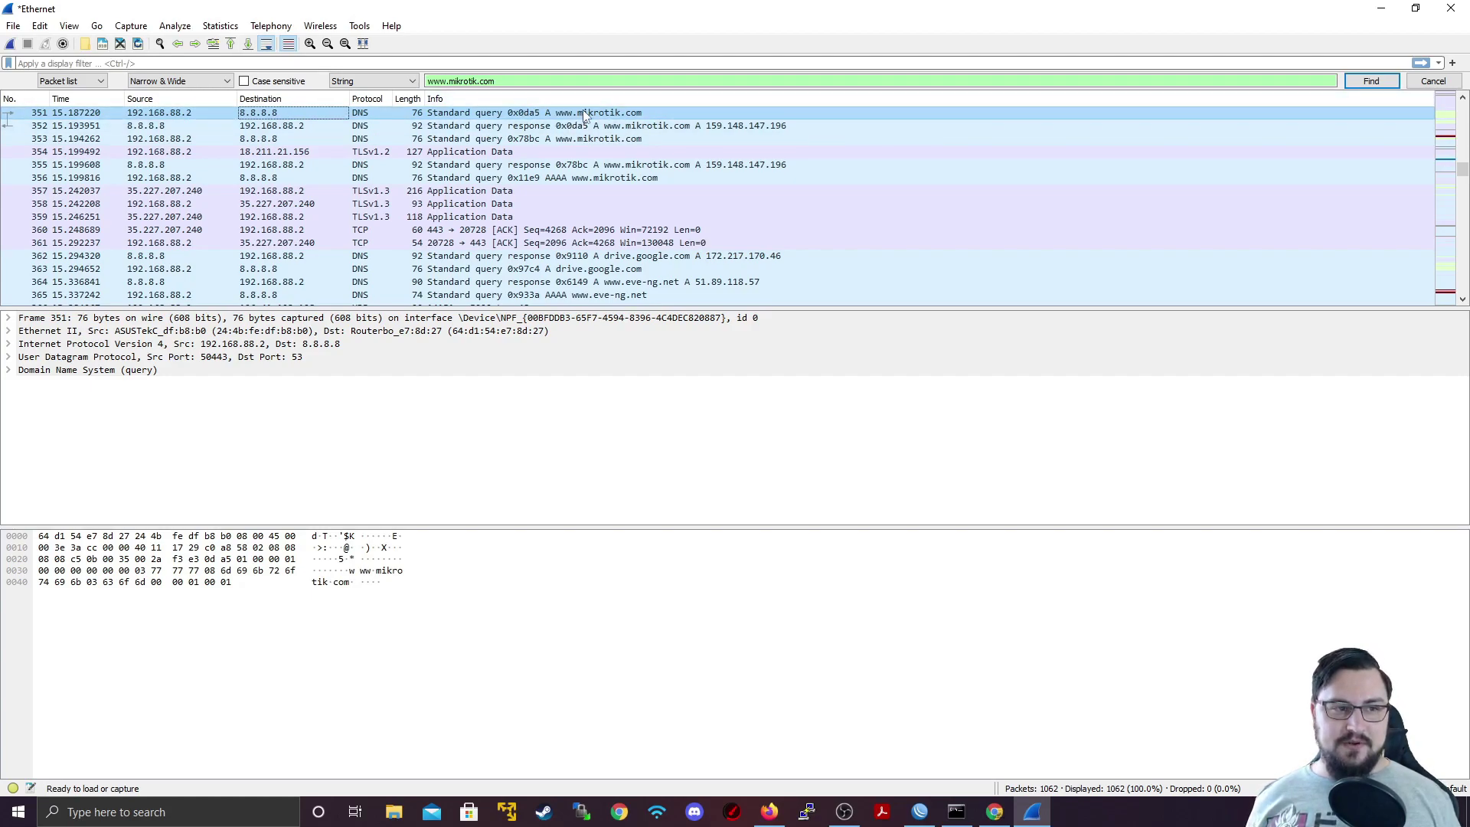
{"action": "left_click", "coordinate": [419, 129]}
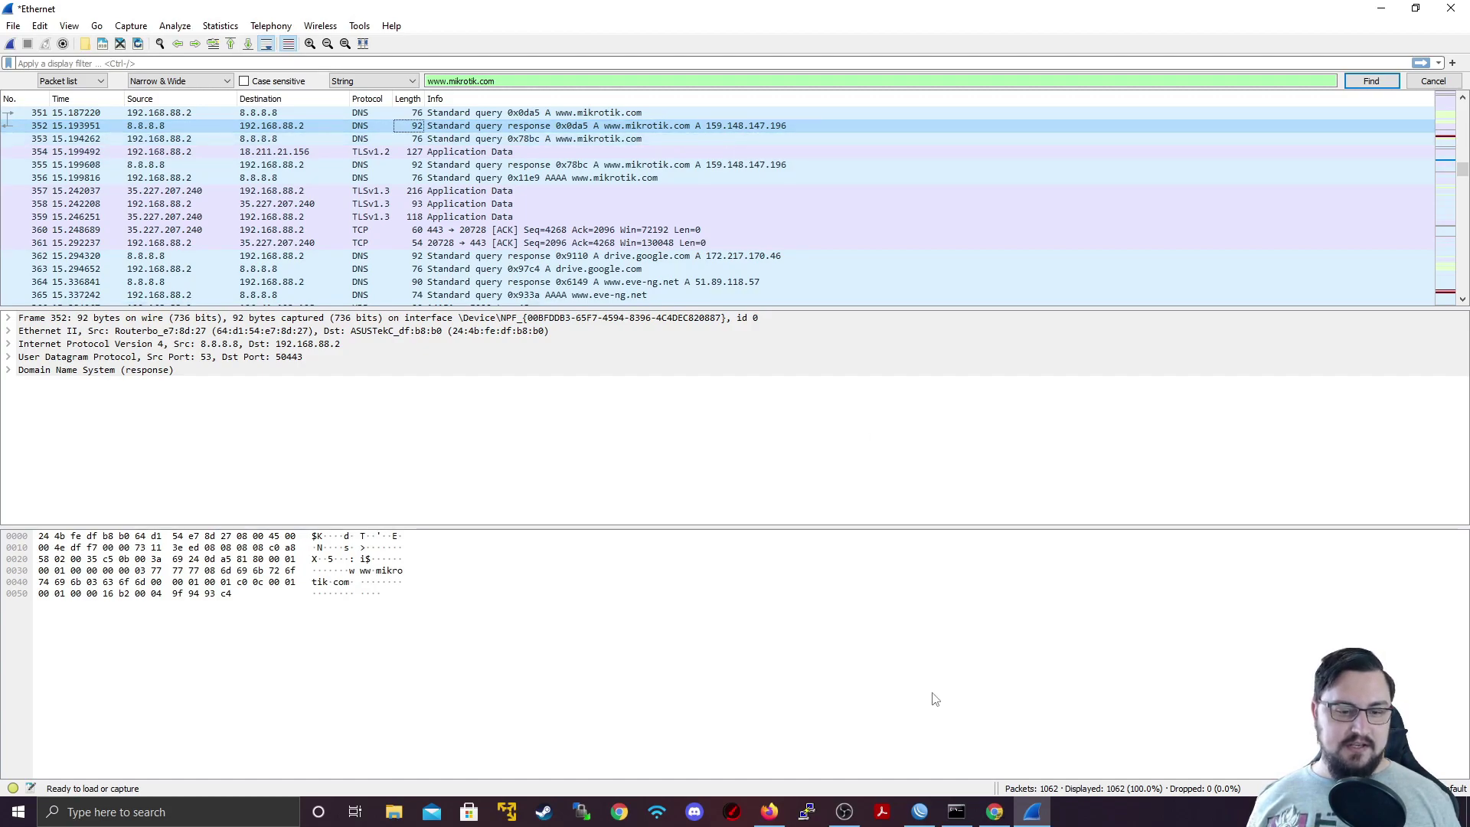
{"action": "left_click", "coordinate": [957, 812]}
{"action": "key", "text": "Up"}
{"action": "key", "text": "Return"}
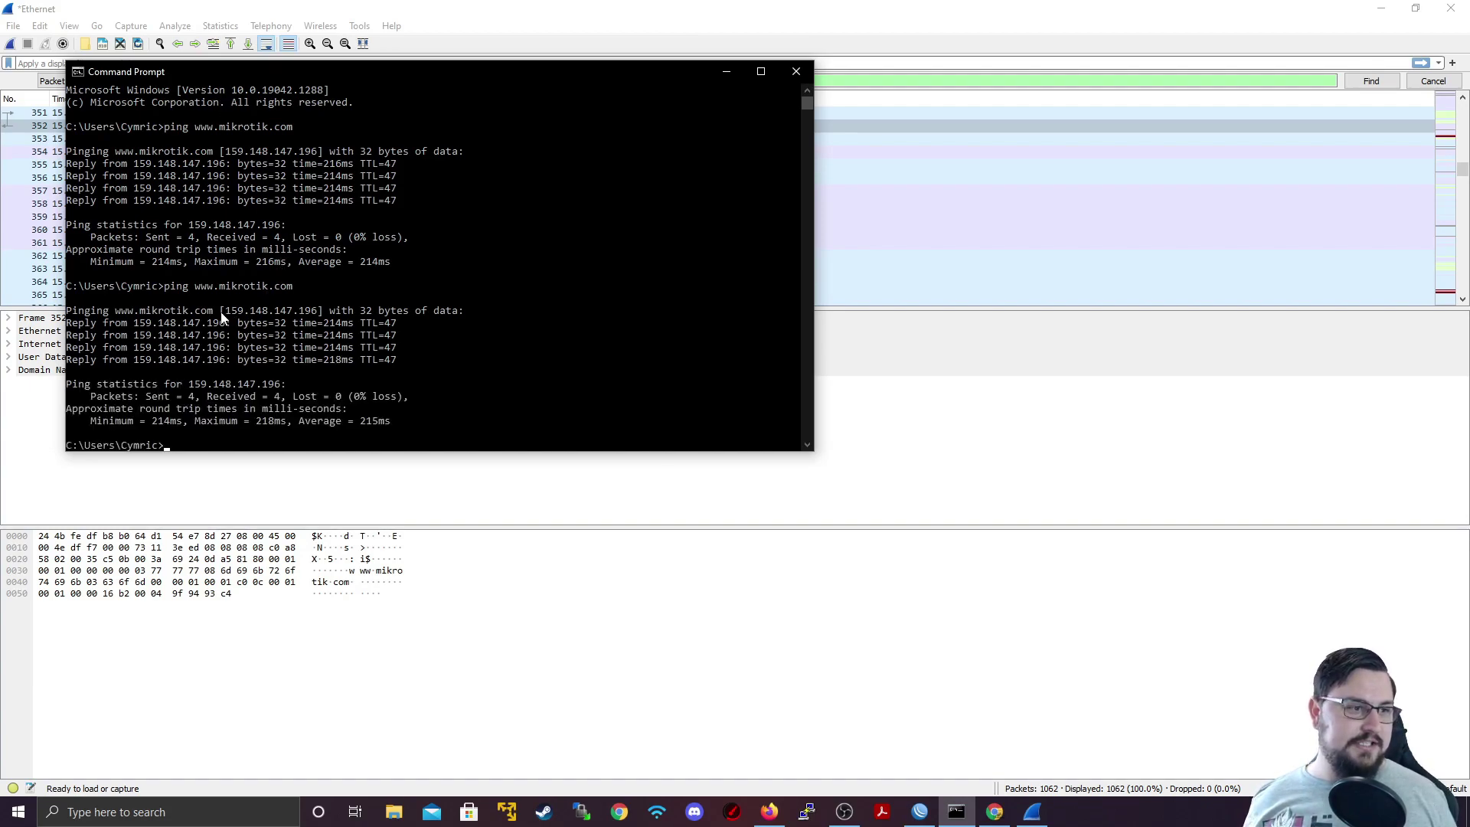
{"action": "key", "text": "Return"}
{"action": "left_click_drag", "start_coordinate": [226, 280], "coordinate": [306, 290]}
{"action": "left_click", "coordinate": [393, 274]}
{"action": "left_click", "coordinate": [725, 74]}
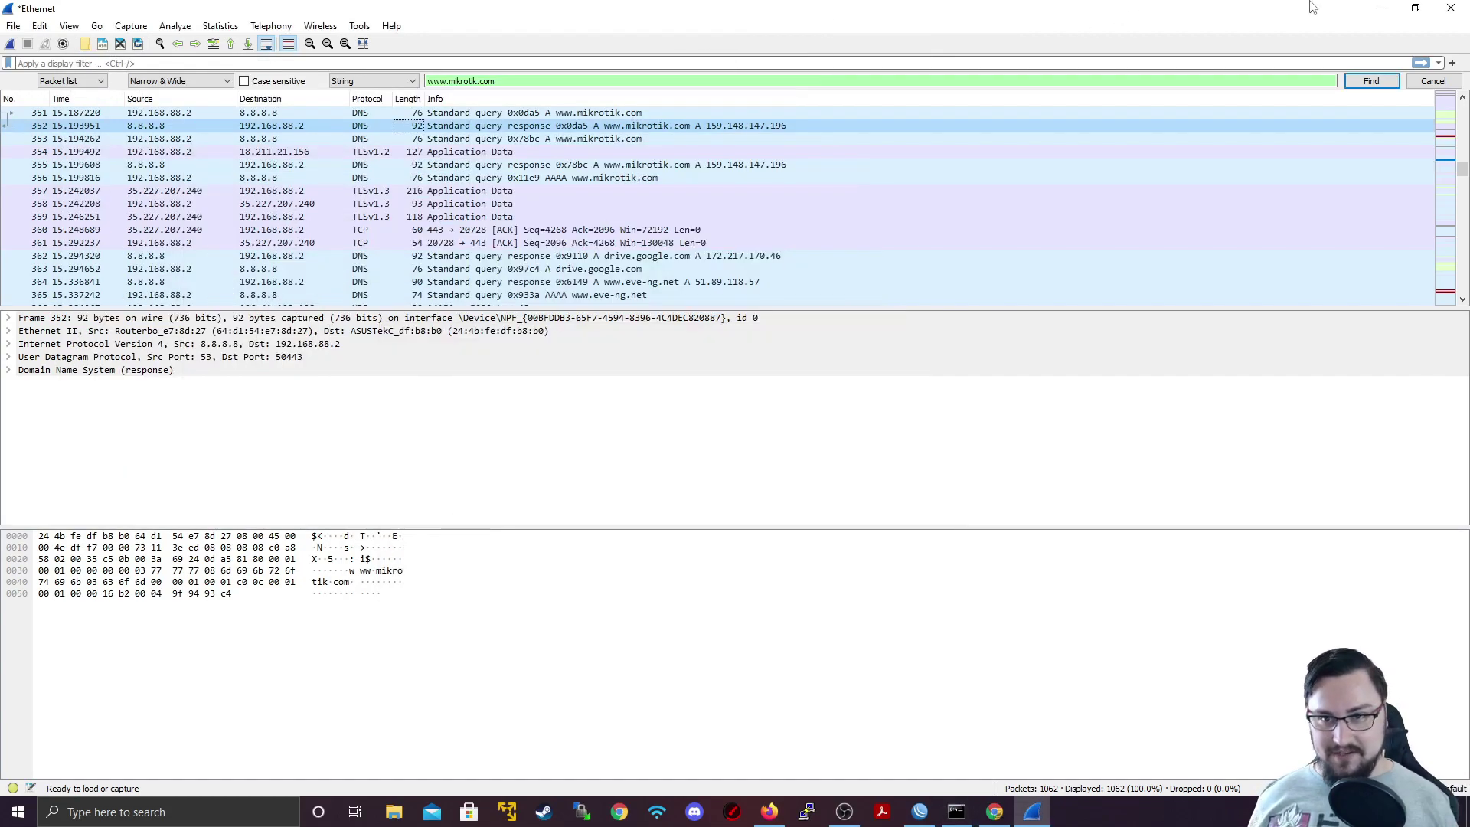
Return to WinBox and apply 8.8.8.8 and 1.1.1.1 as the servers in the router's DNS settings.
{"action": "left_click", "coordinate": [1381, 9]}
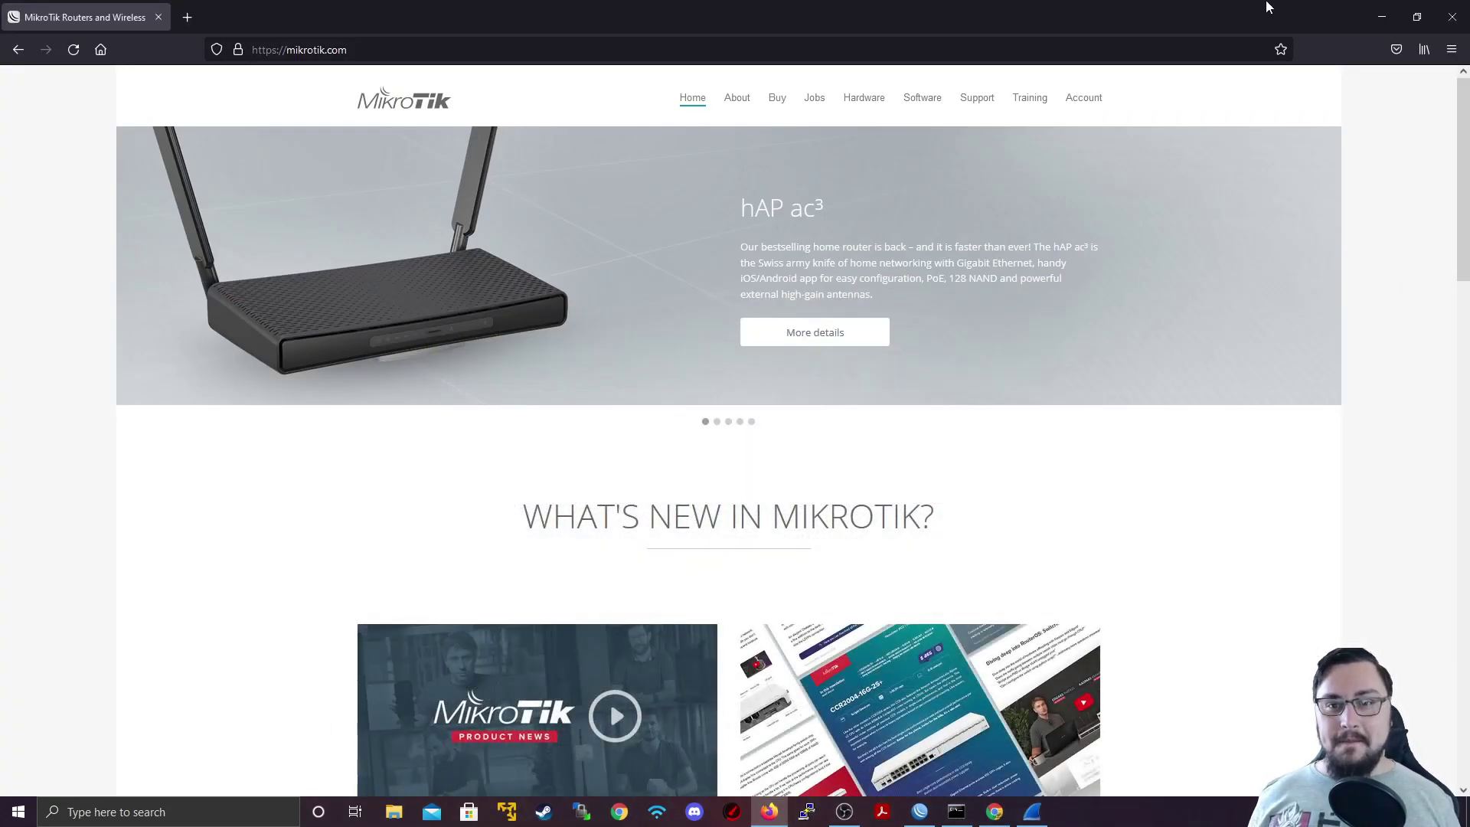
{"action": "left_click", "coordinate": [1381, 17]}
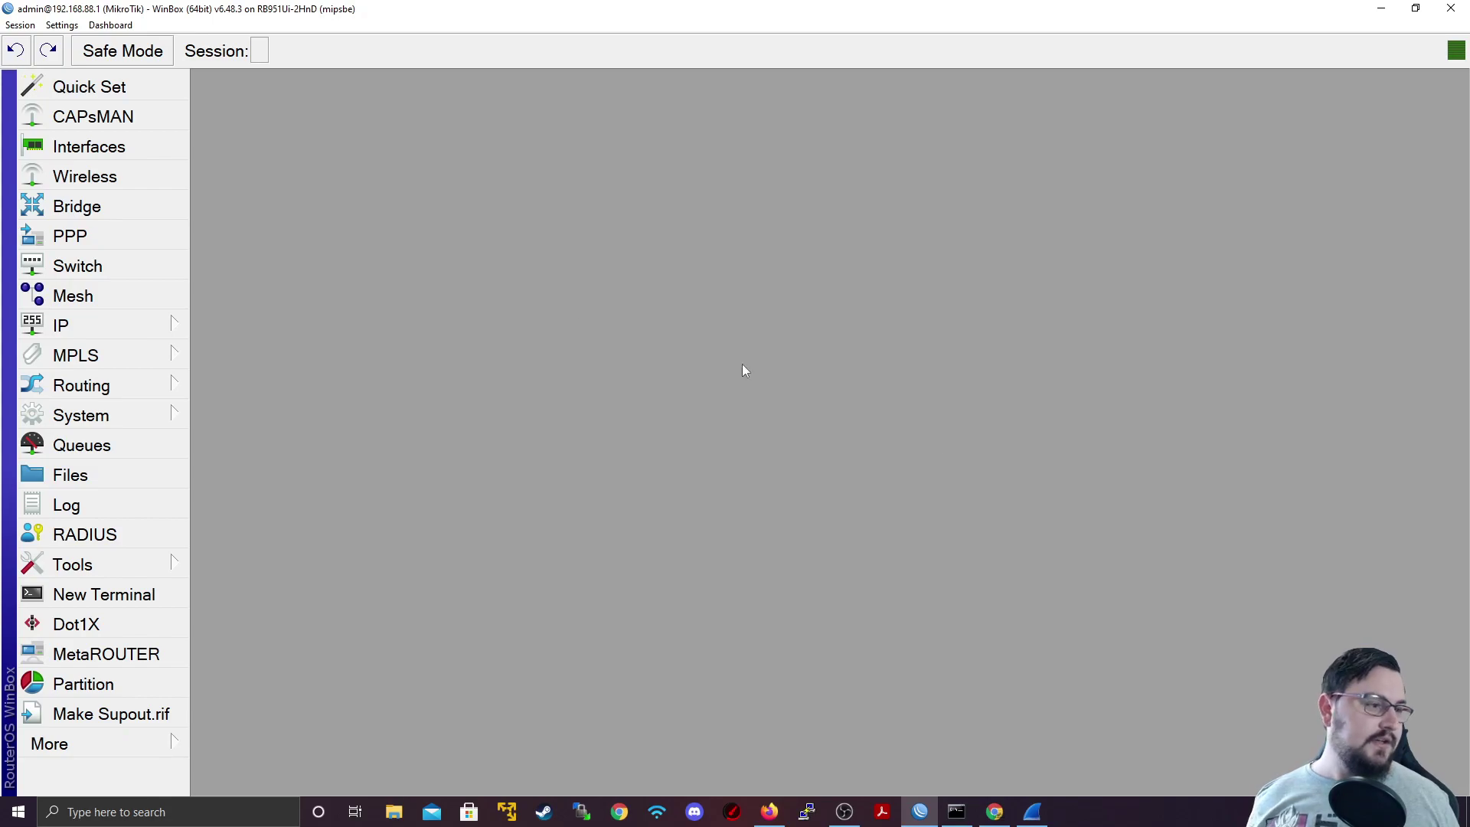
{"action": "left_click", "coordinate": [170, 334]}
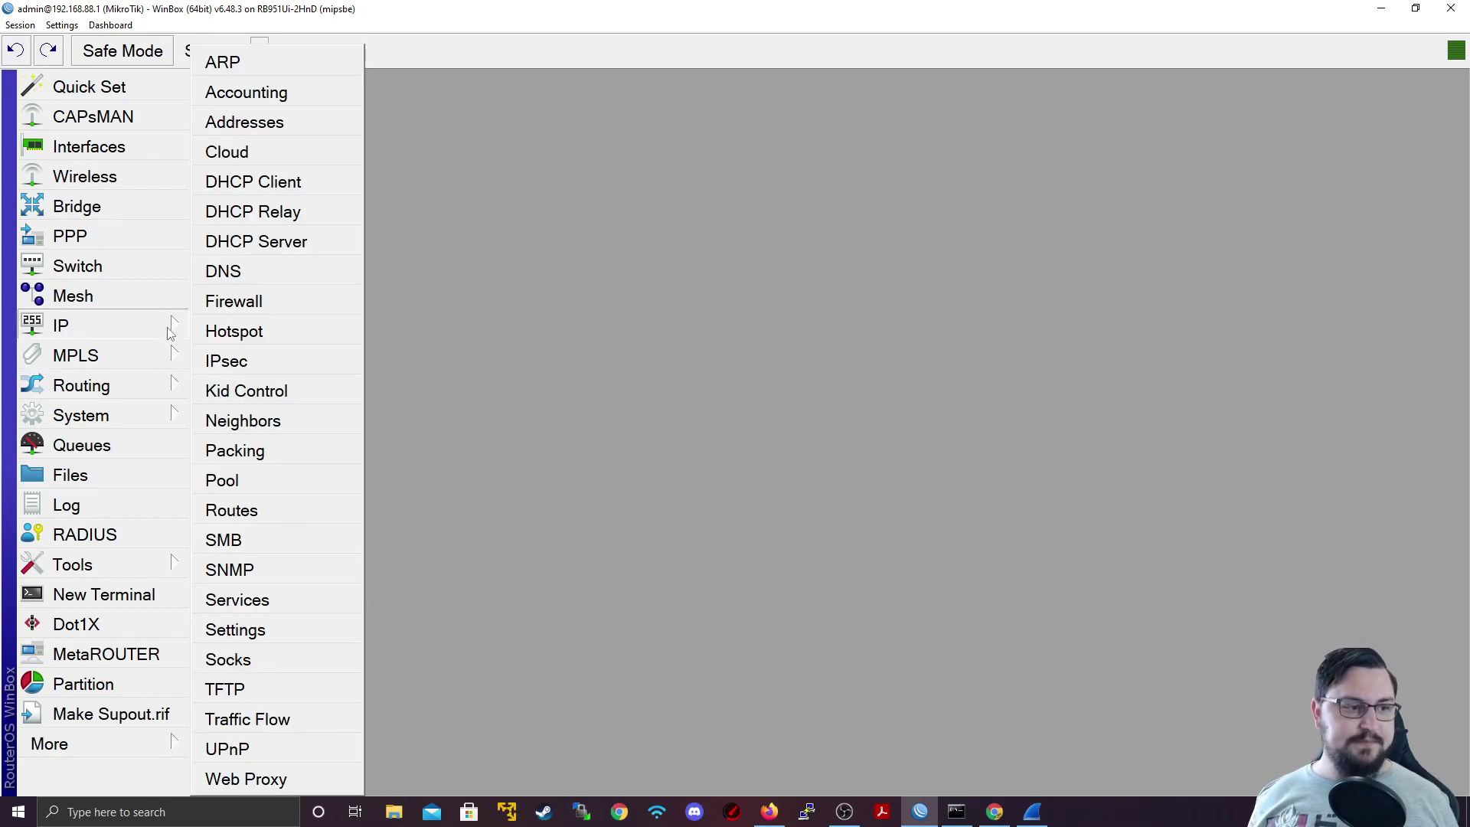
{"action": "left_click", "coordinate": [247, 269]}
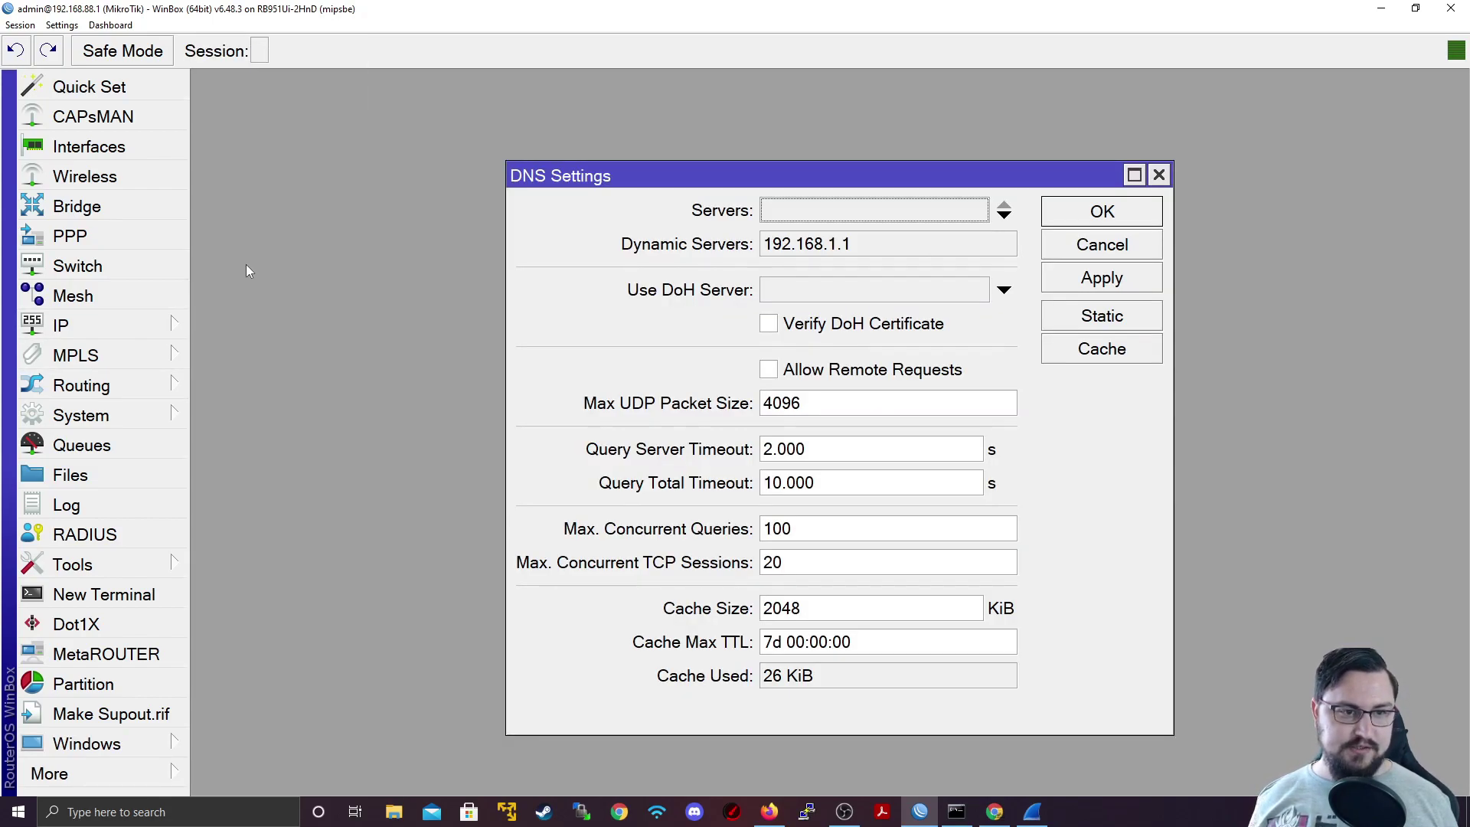
{"action": "double_click", "coordinate": [862, 240]}
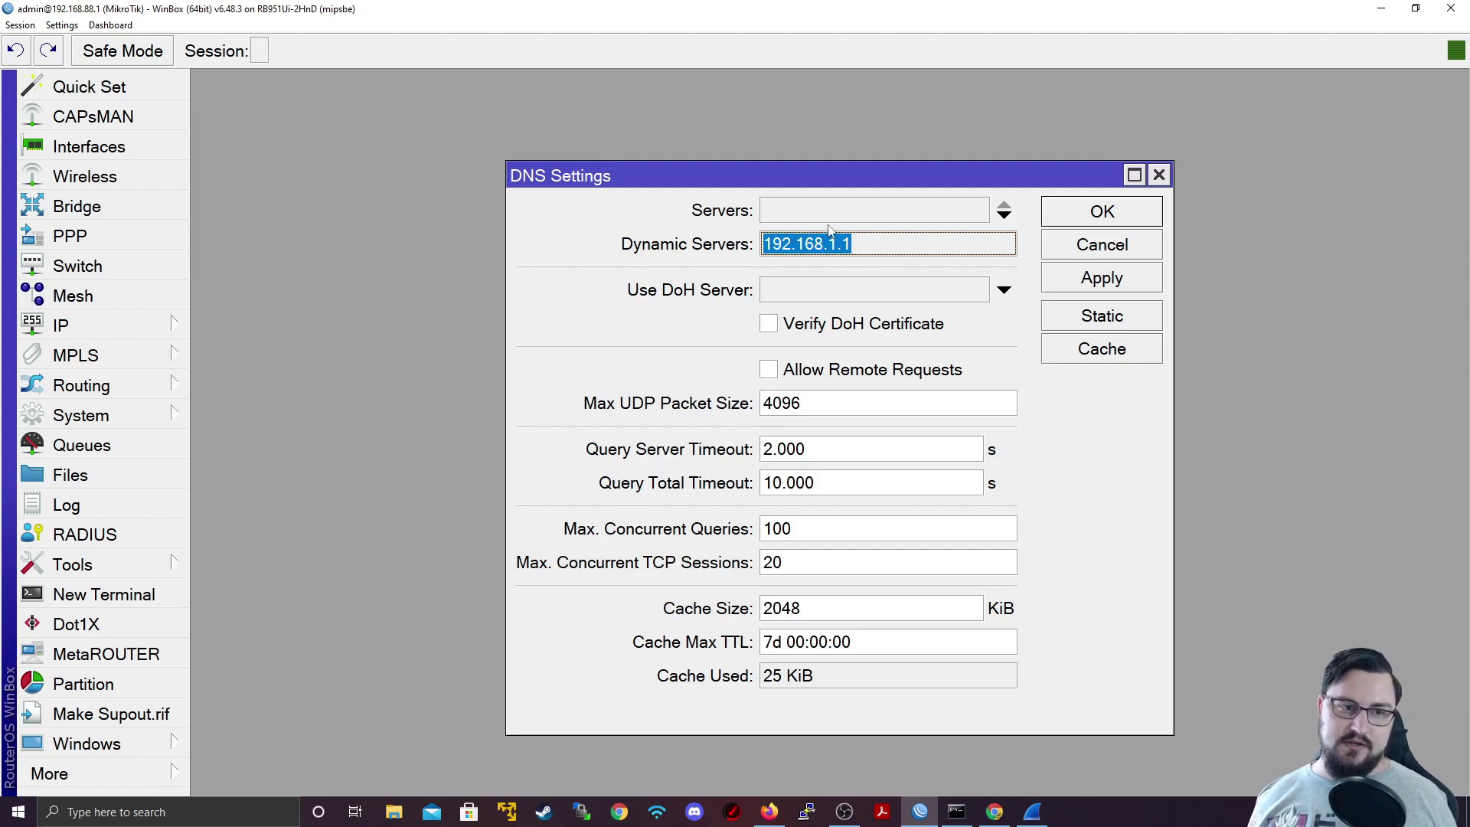
{"action": "left_click", "coordinate": [857, 214]}
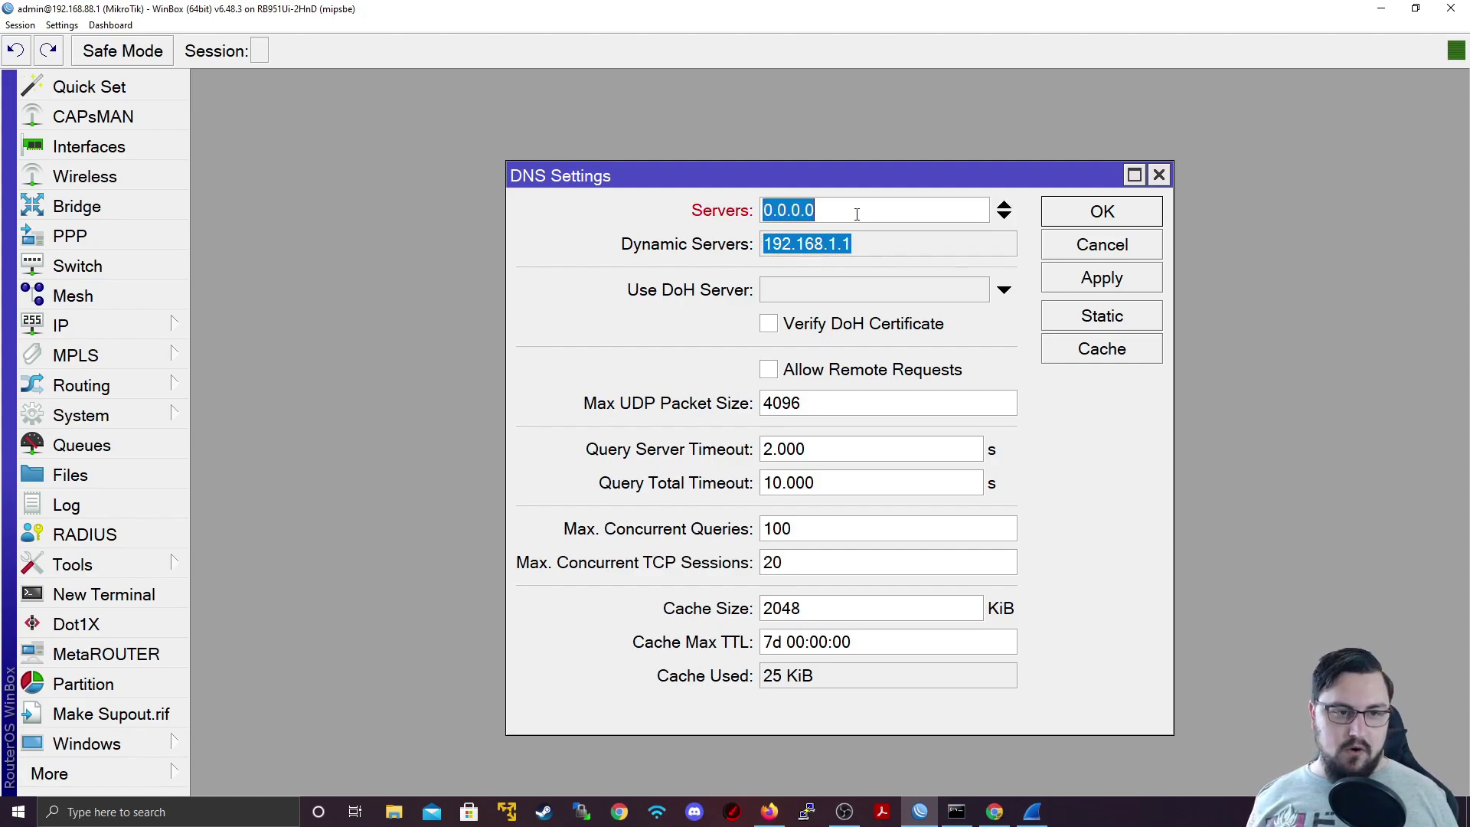
{"action": "type", "text": "8.8.8.8"}
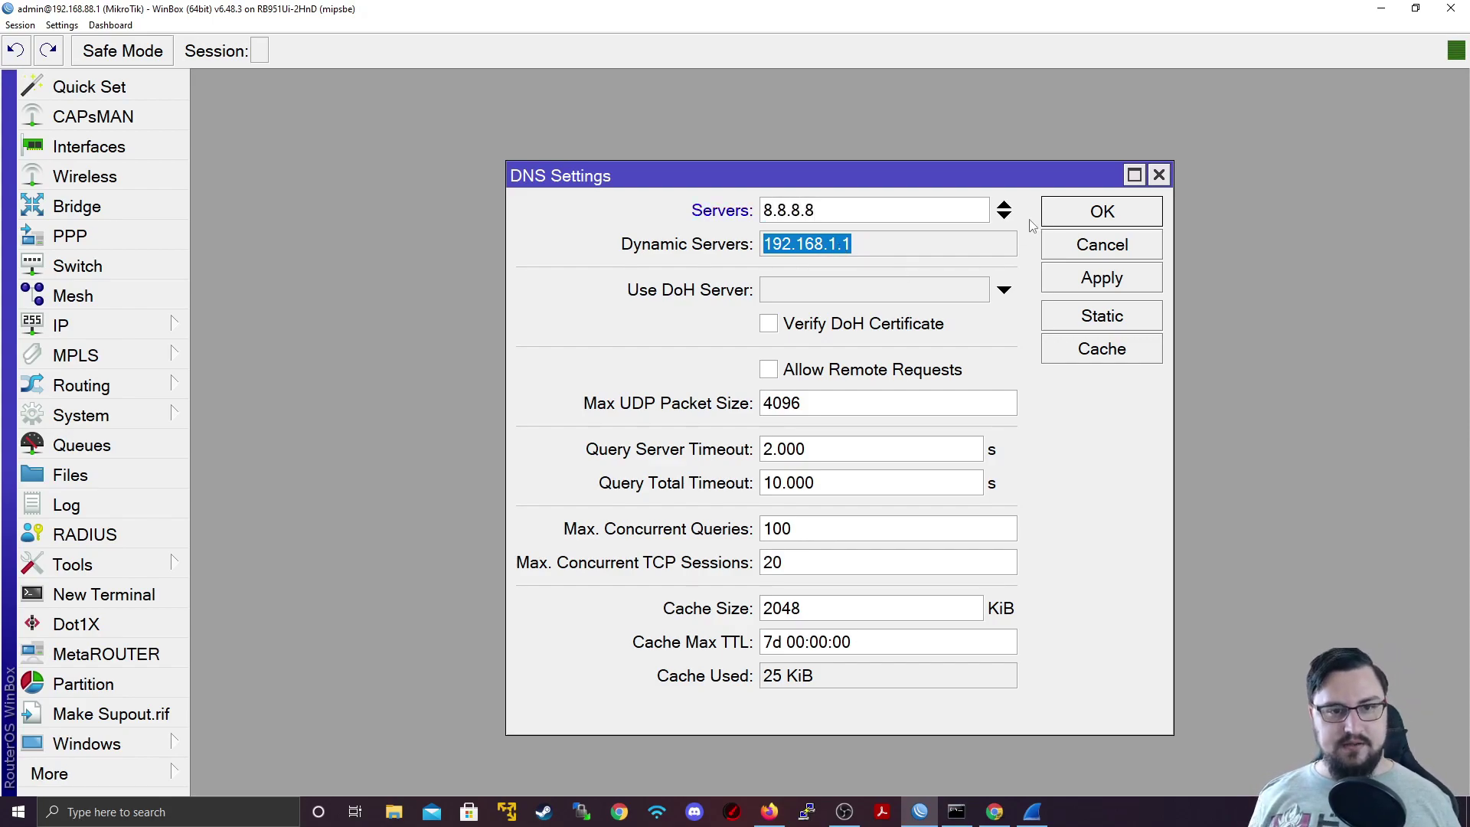
{"action": "left_click", "coordinate": [1004, 217]}
{"action": "type", "text": "1.1.1.1"}
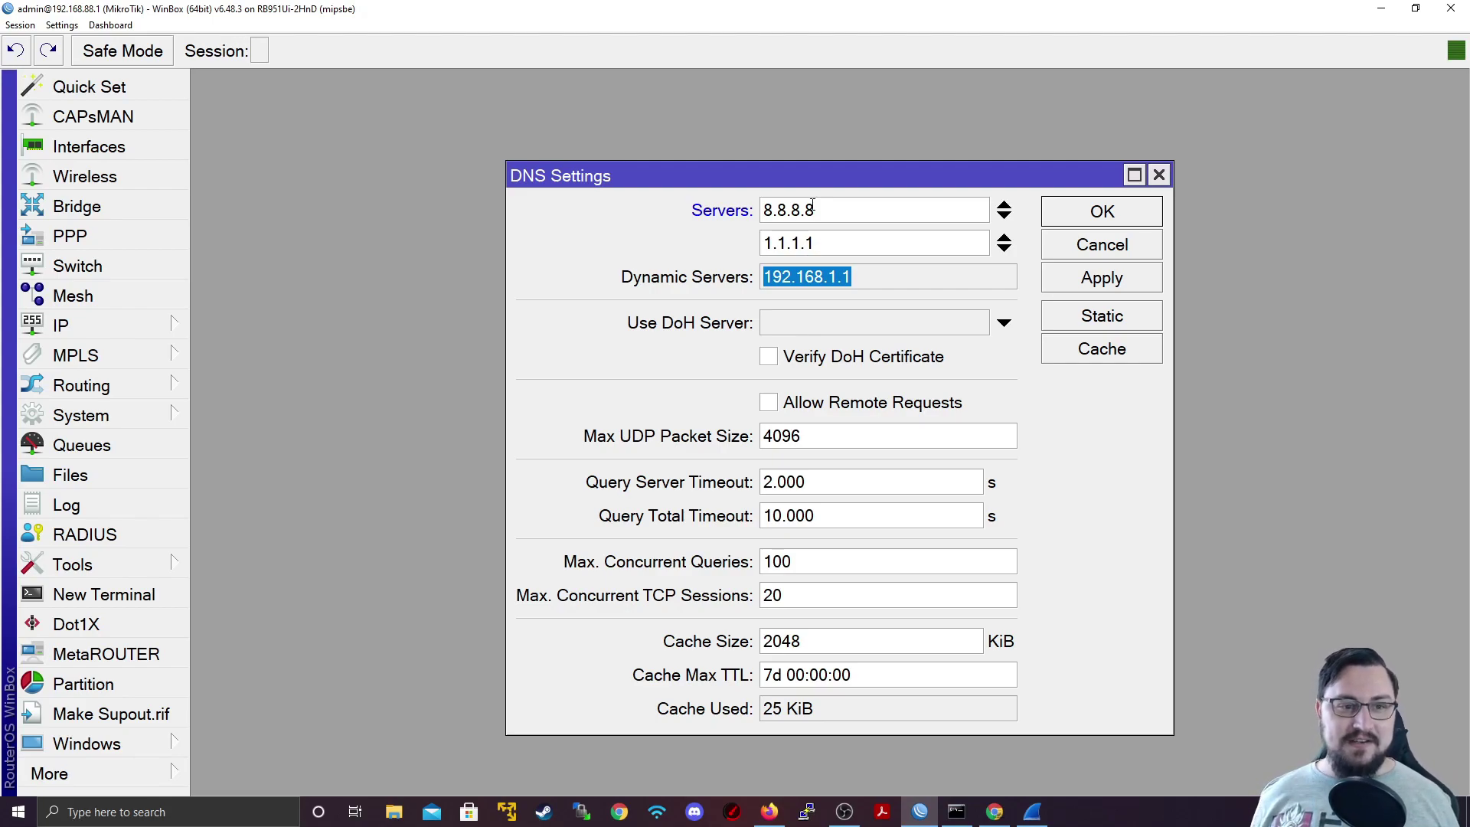
{"action": "left_click_drag", "start_coordinate": [815, 206], "coordinate": [621, 203]}
{"action": "left_click_drag", "start_coordinate": [824, 216], "coordinate": [692, 264]}
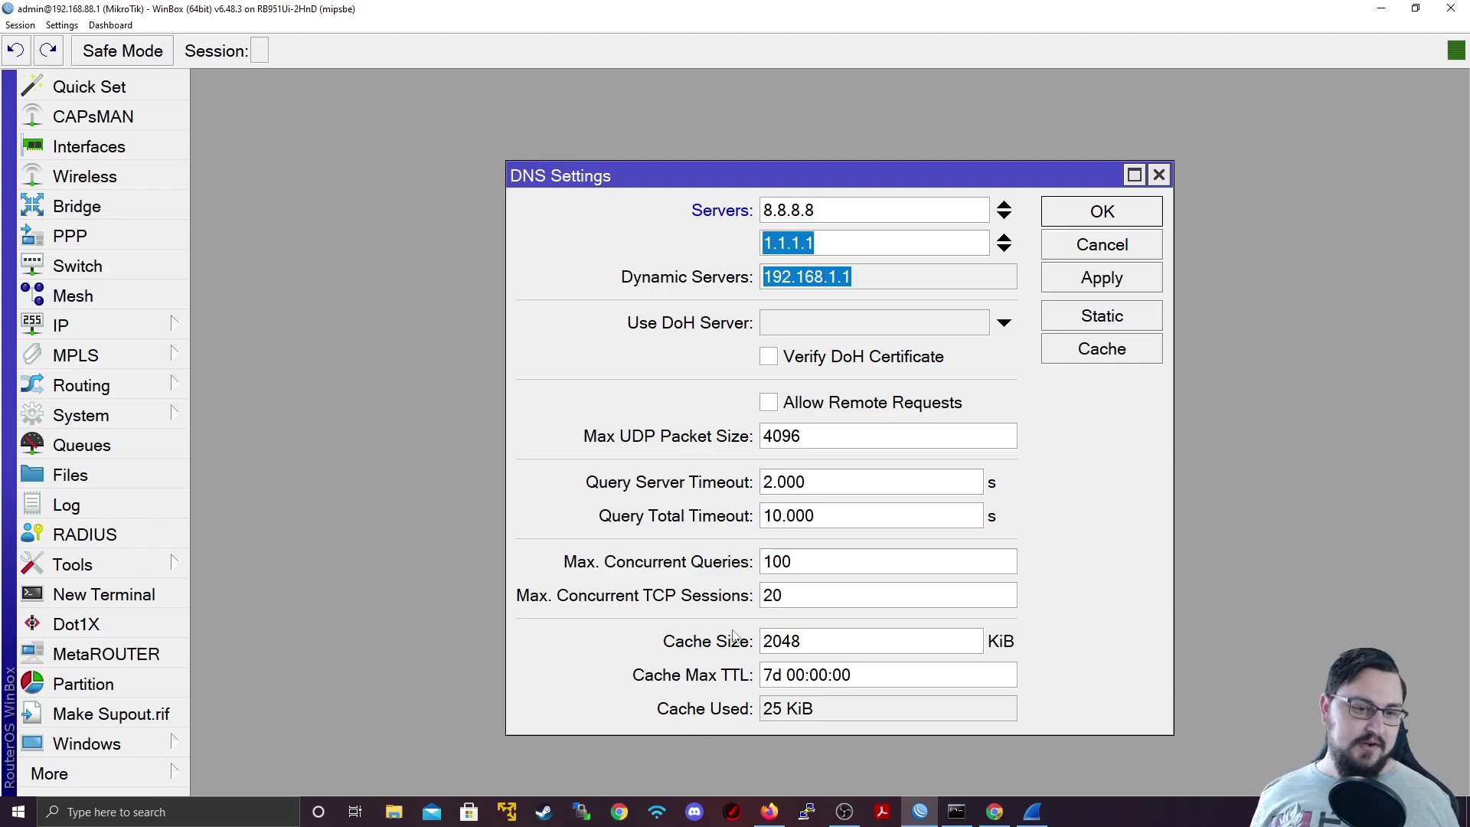
{"action": "left_click", "coordinate": [1107, 285]}
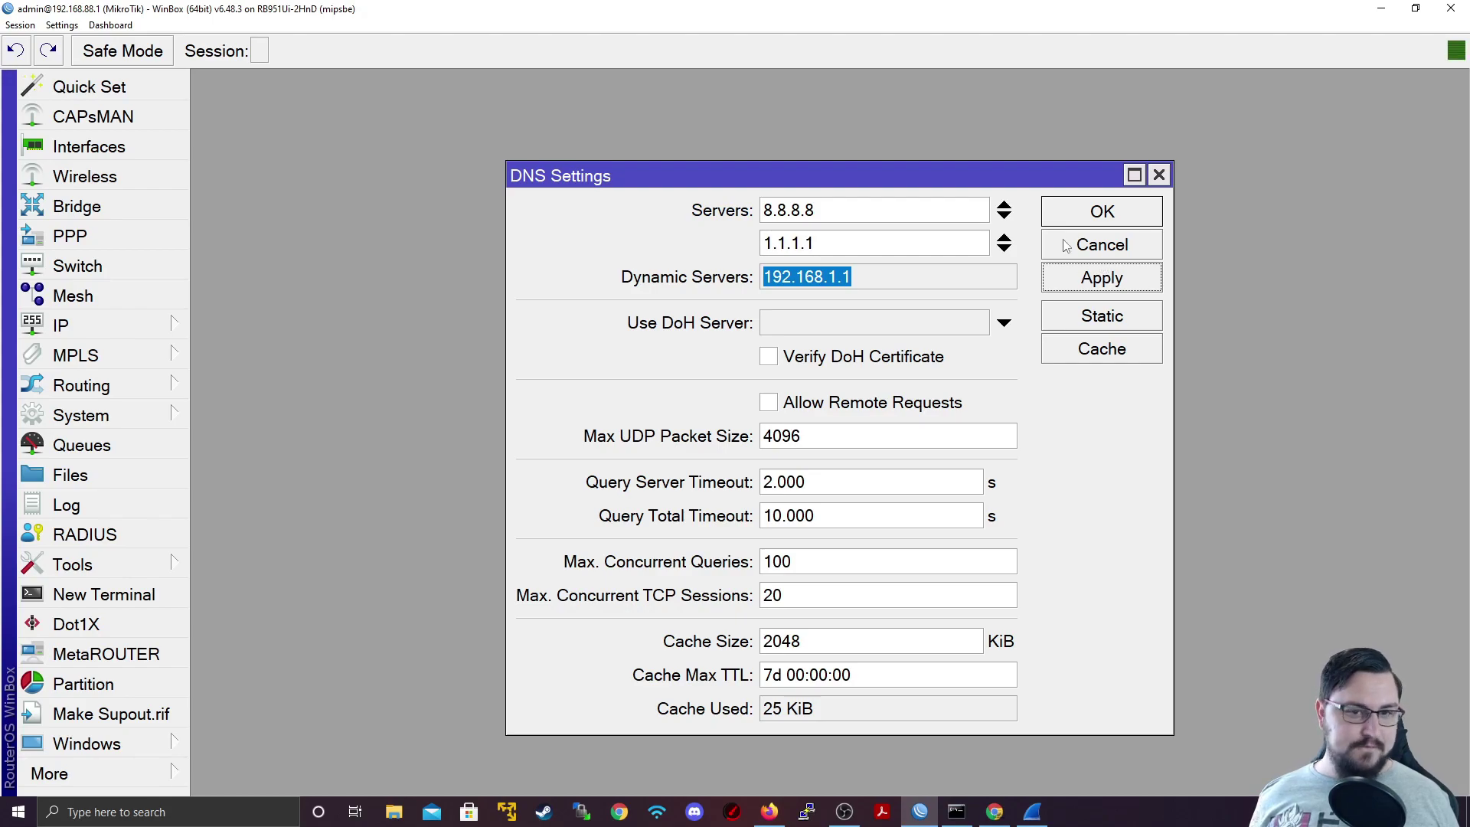
{"action": "left_click", "coordinate": [130, 596]}
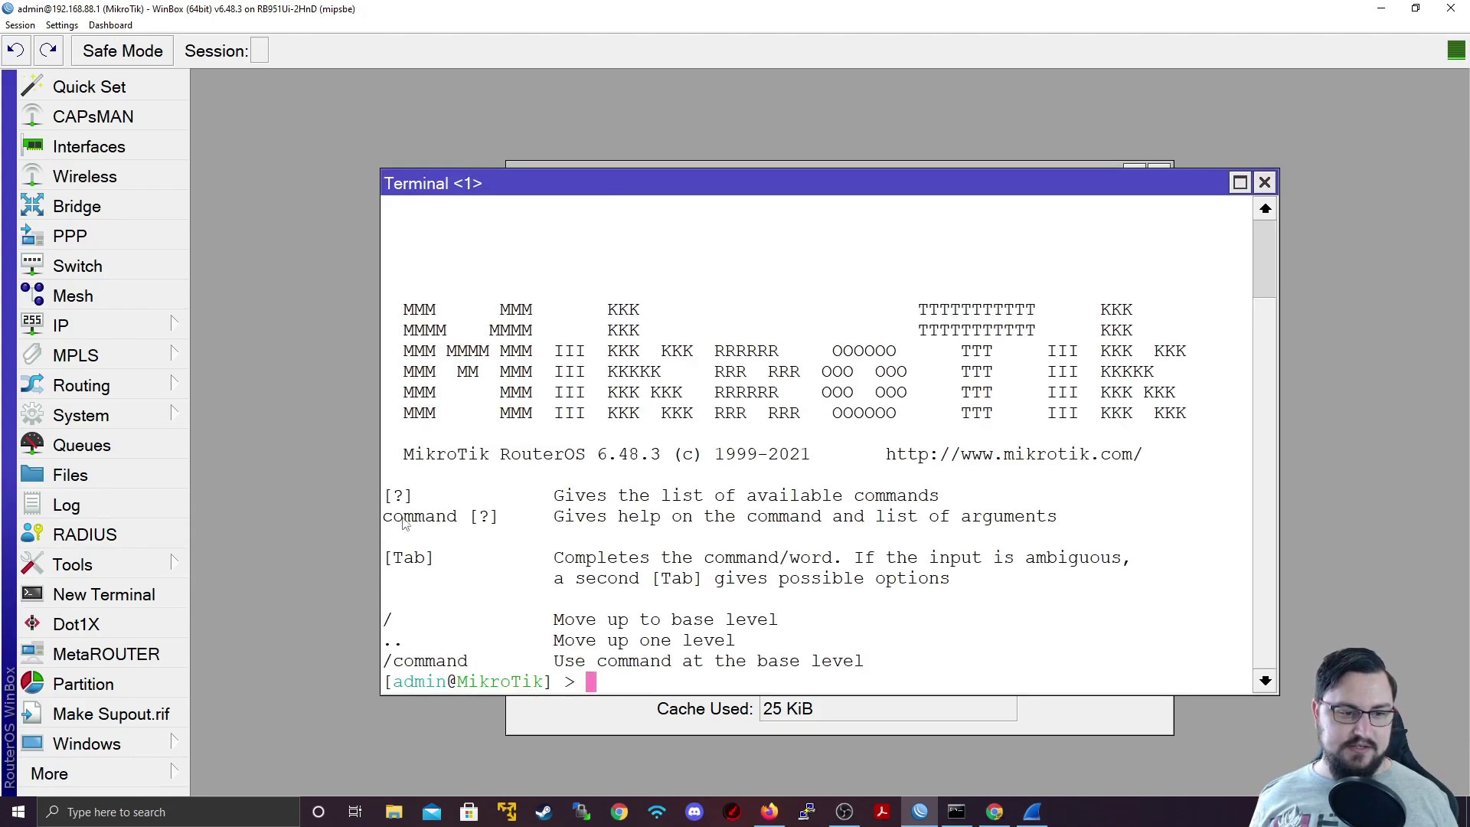
{"action": "key", "text": "Return"}
{"action": "key", "text": "Return"}
{"action": "type", "text": "ping www.google.com"}
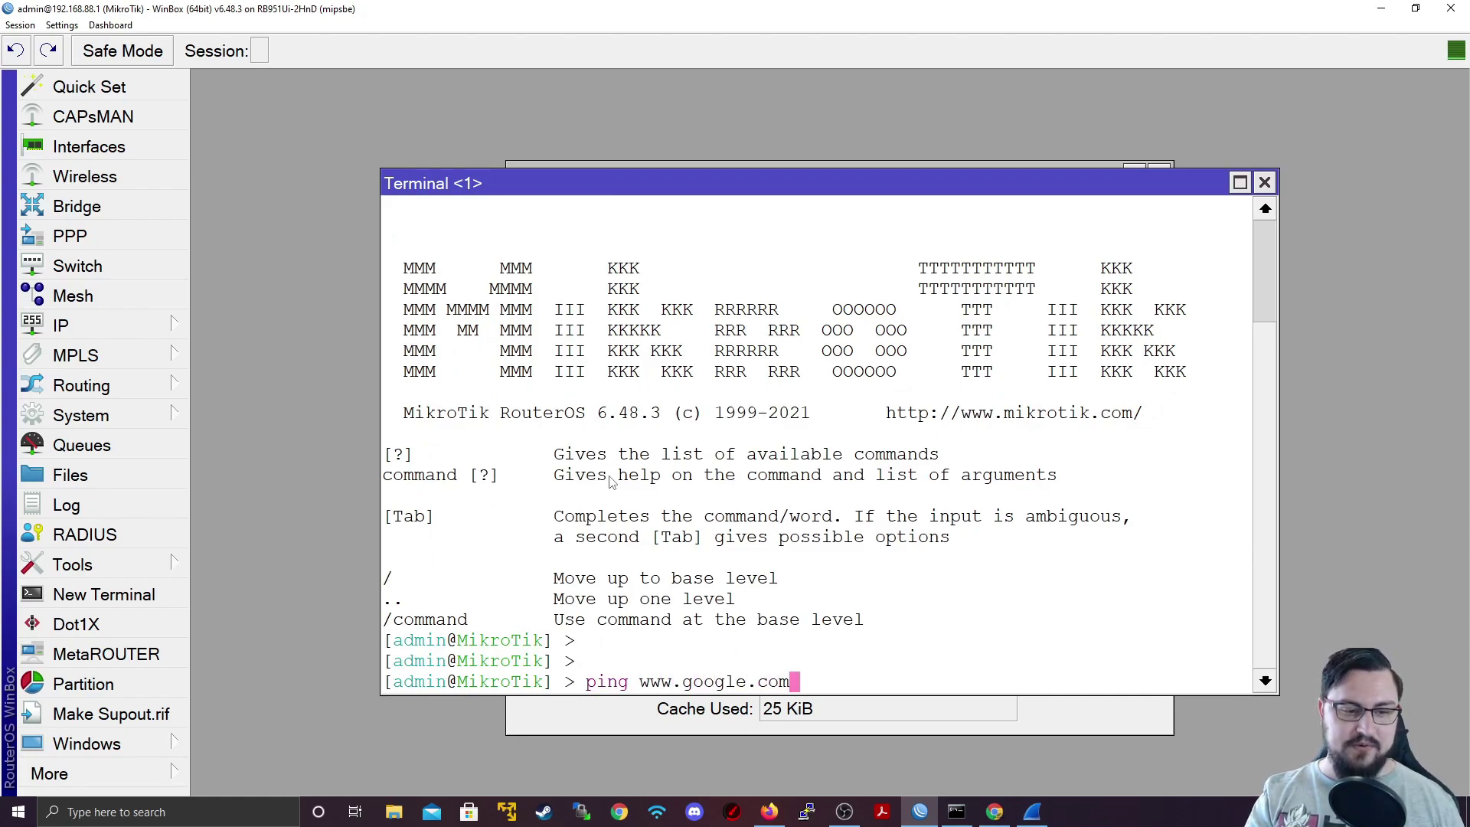
{"action": "key", "text": "Return"}
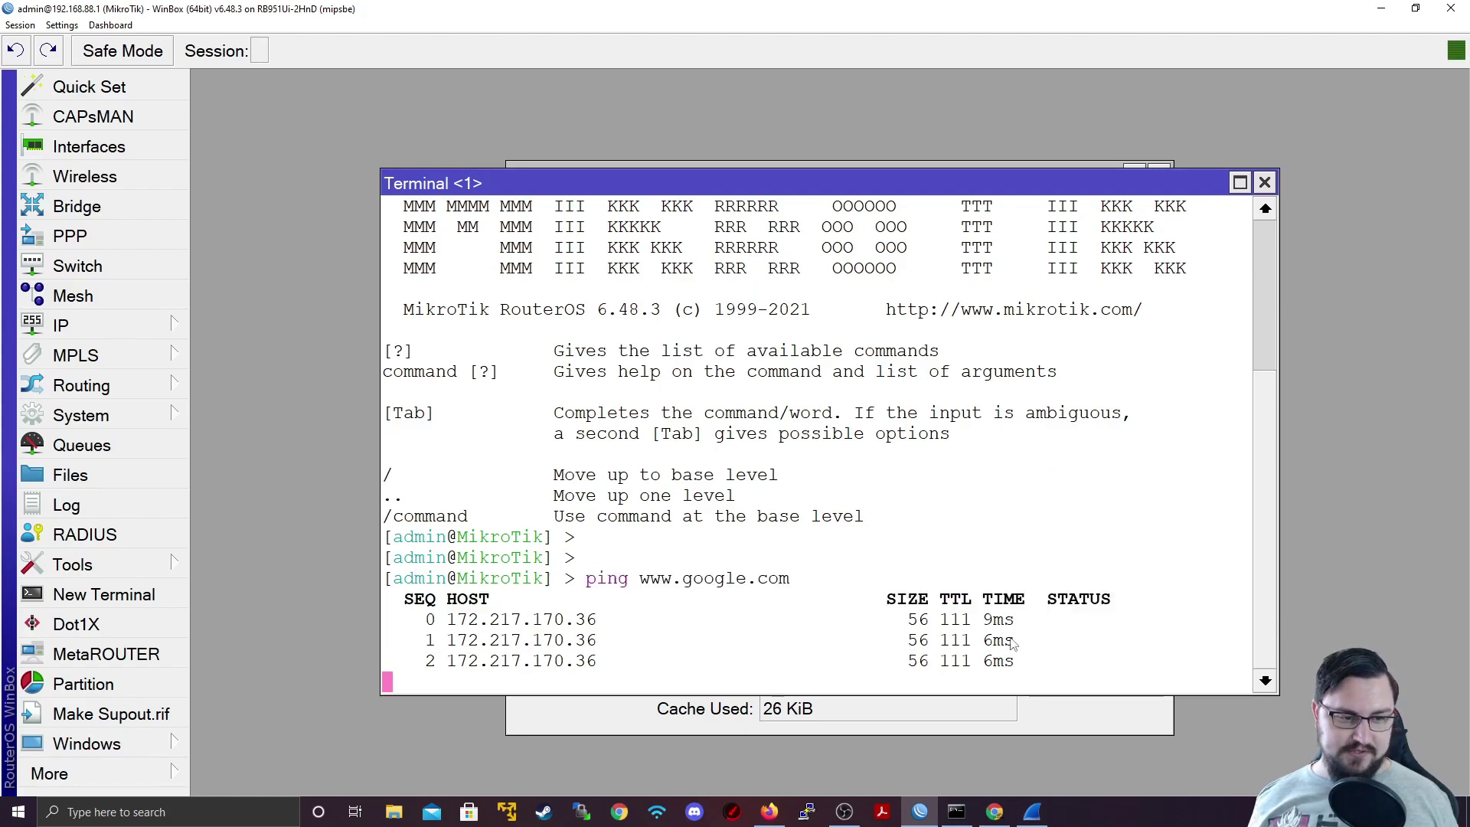
{"action": "key", "text": "ctrl+c"}
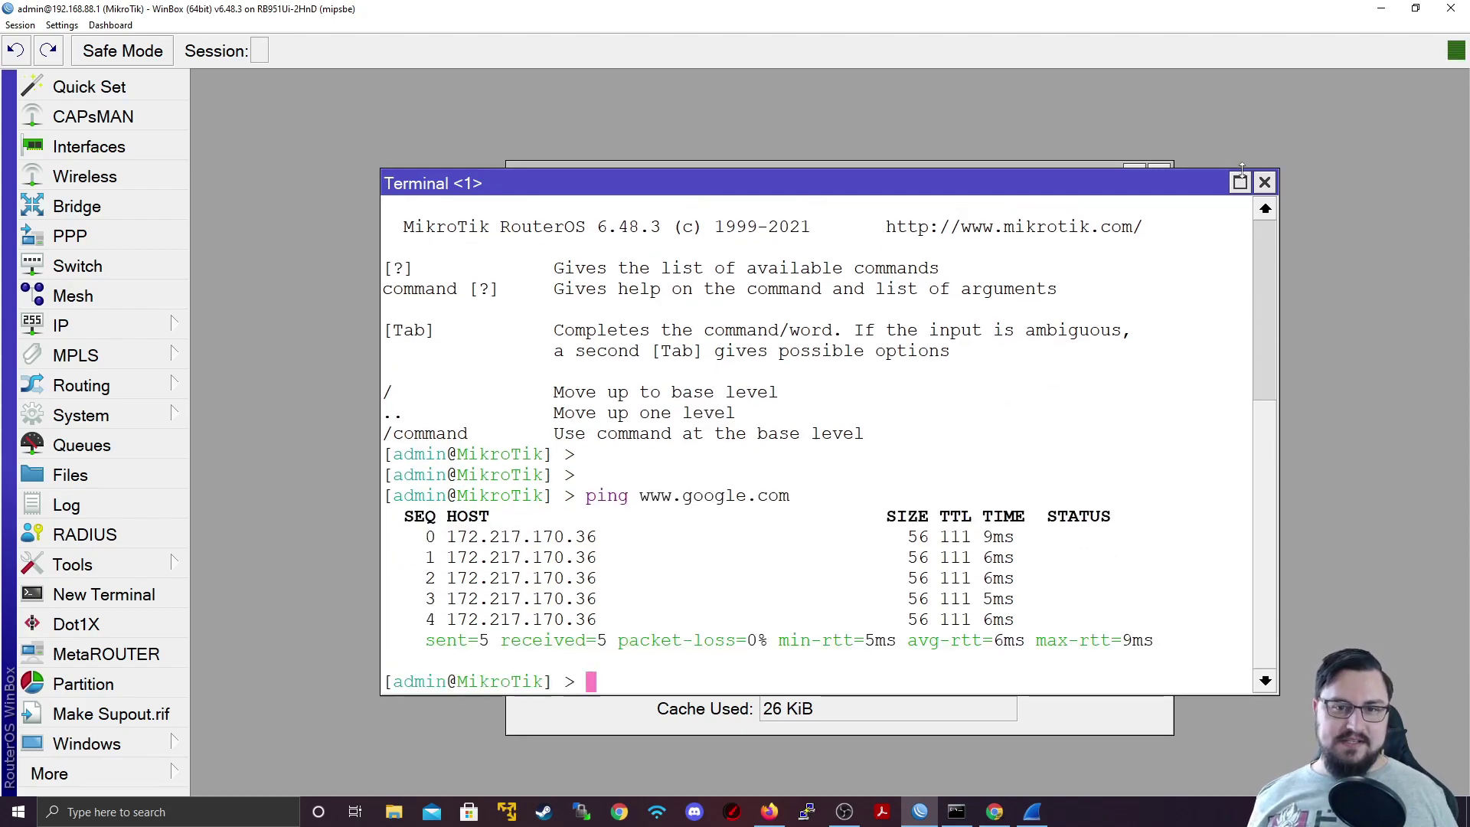
{"action": "left_click", "coordinate": [1265, 182]}
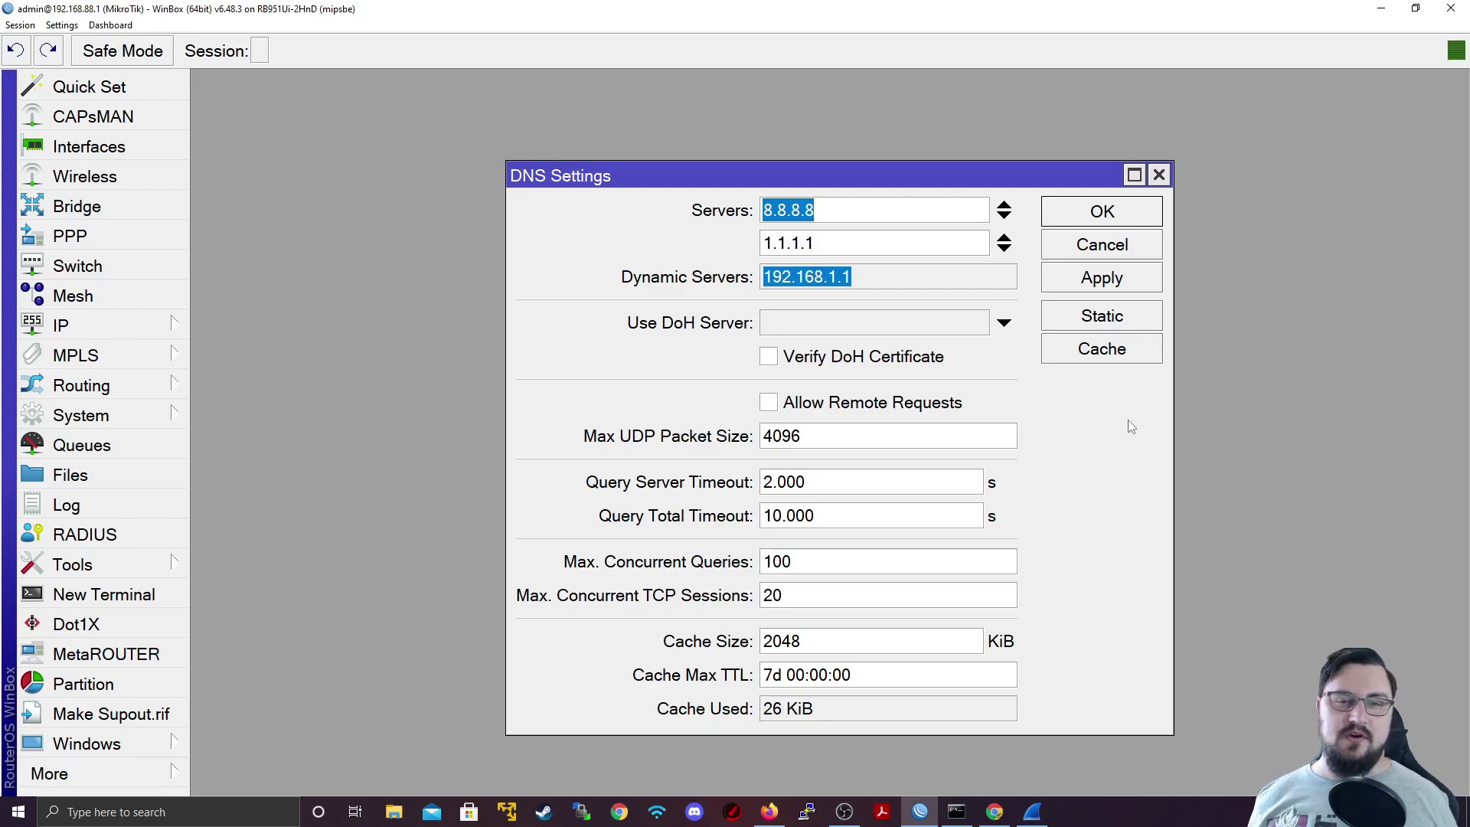
Allow remote requests in the DNS settings and add a static A entry named google pointing to 8.8.8.8.
{"action": "left_click", "coordinate": [817, 404]}
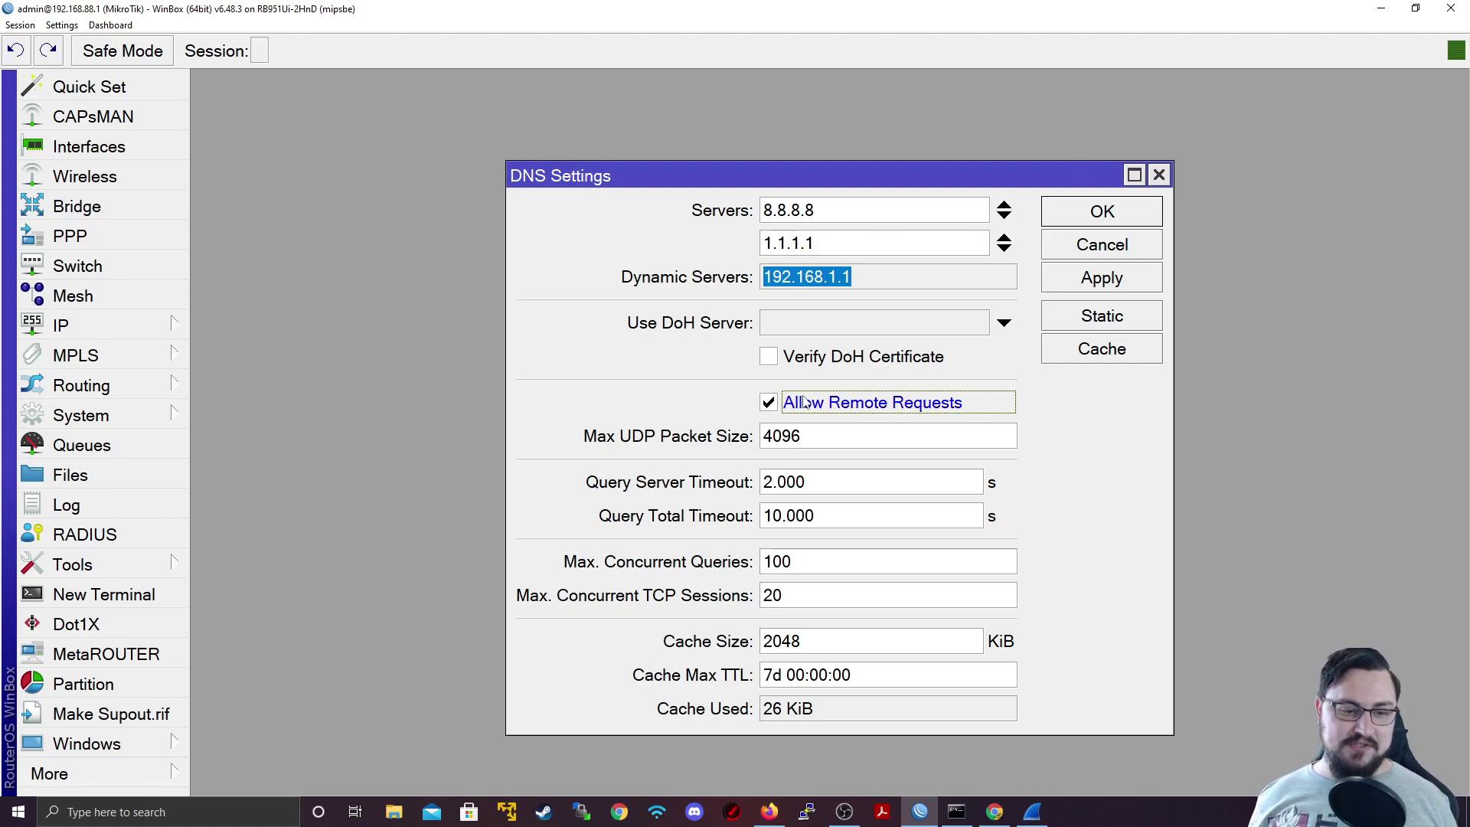
{"action": "left_click", "coordinate": [1145, 313]}
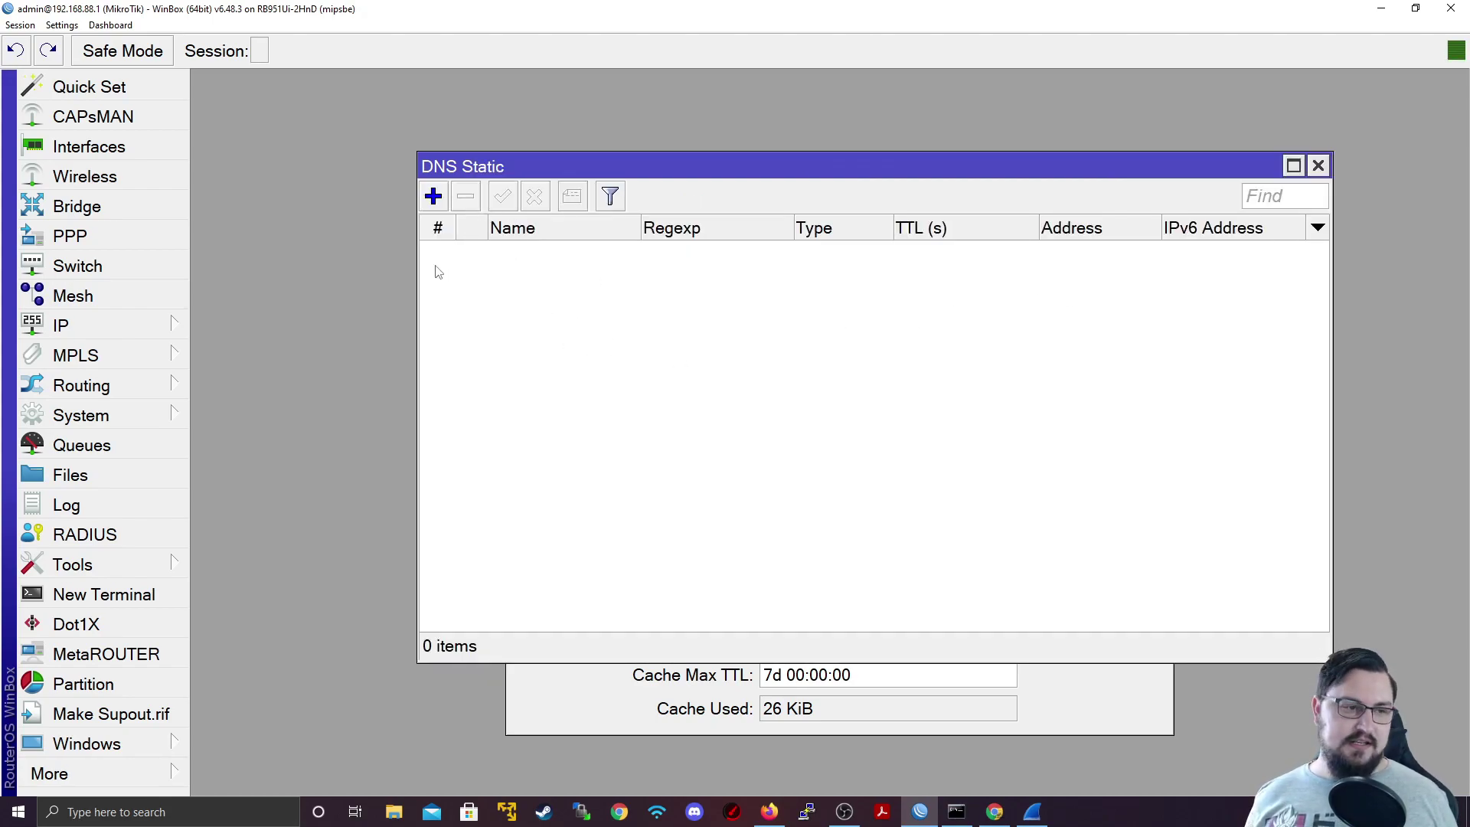
{"action": "left_click_drag", "start_coordinate": [420, 202], "coordinate": [428, 202]}
{"action": "left_click", "coordinate": [443, 198]}
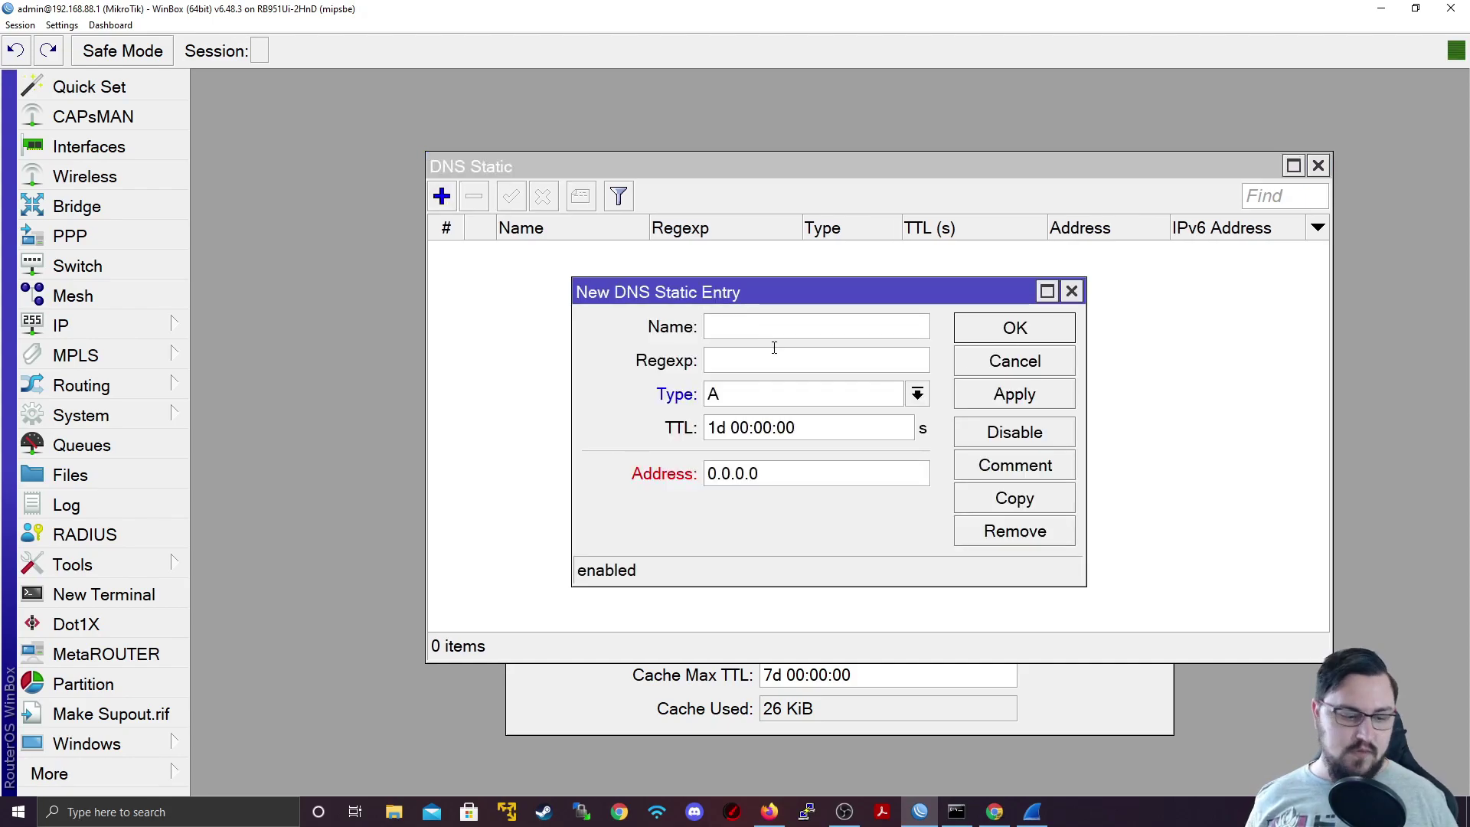
{"action": "type", "text": "home"}
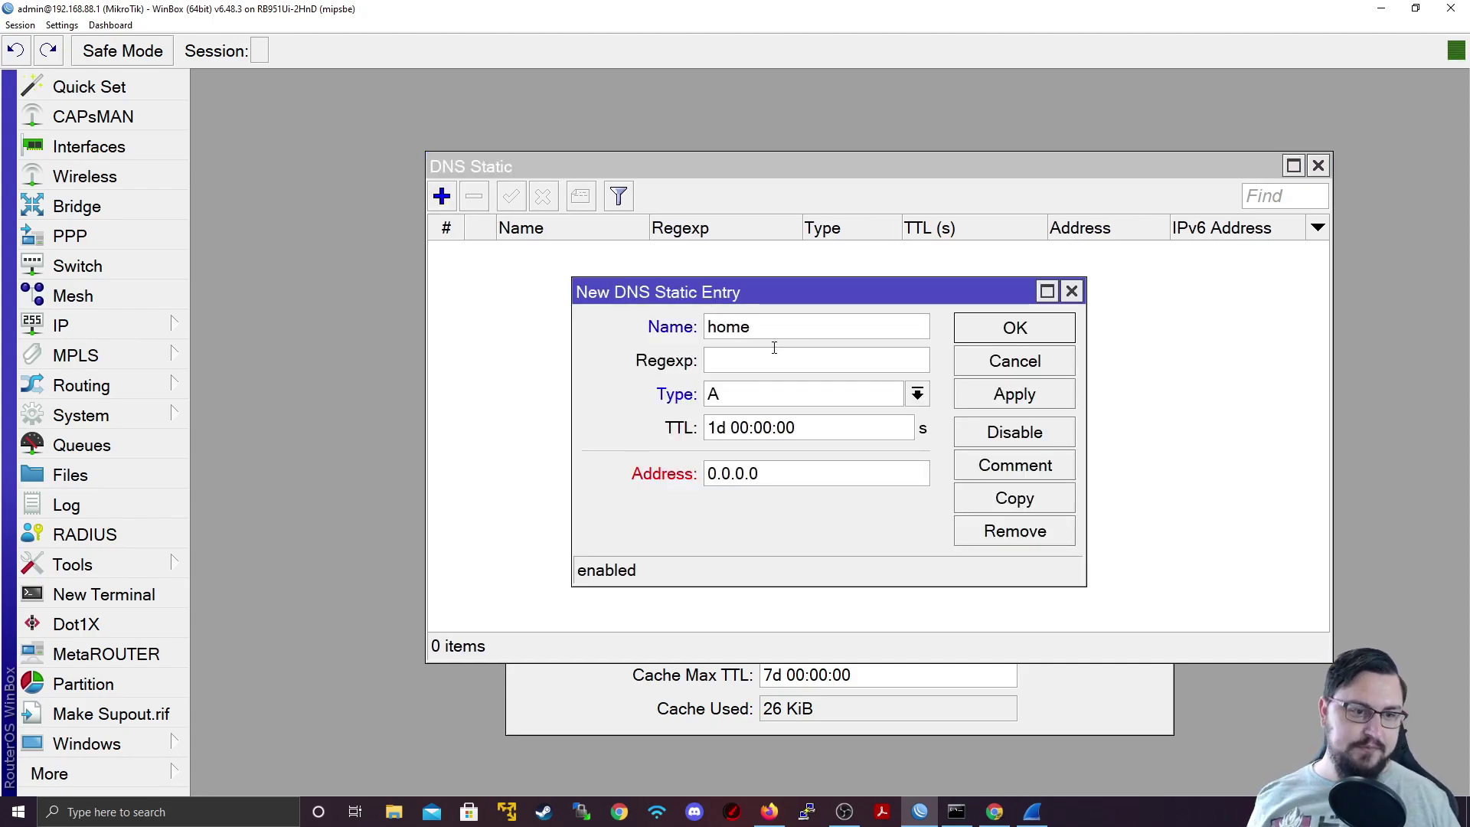
{"action": "double_click", "coordinate": [759, 473]}
{"action": "type", "text": "8.8.8.8"}
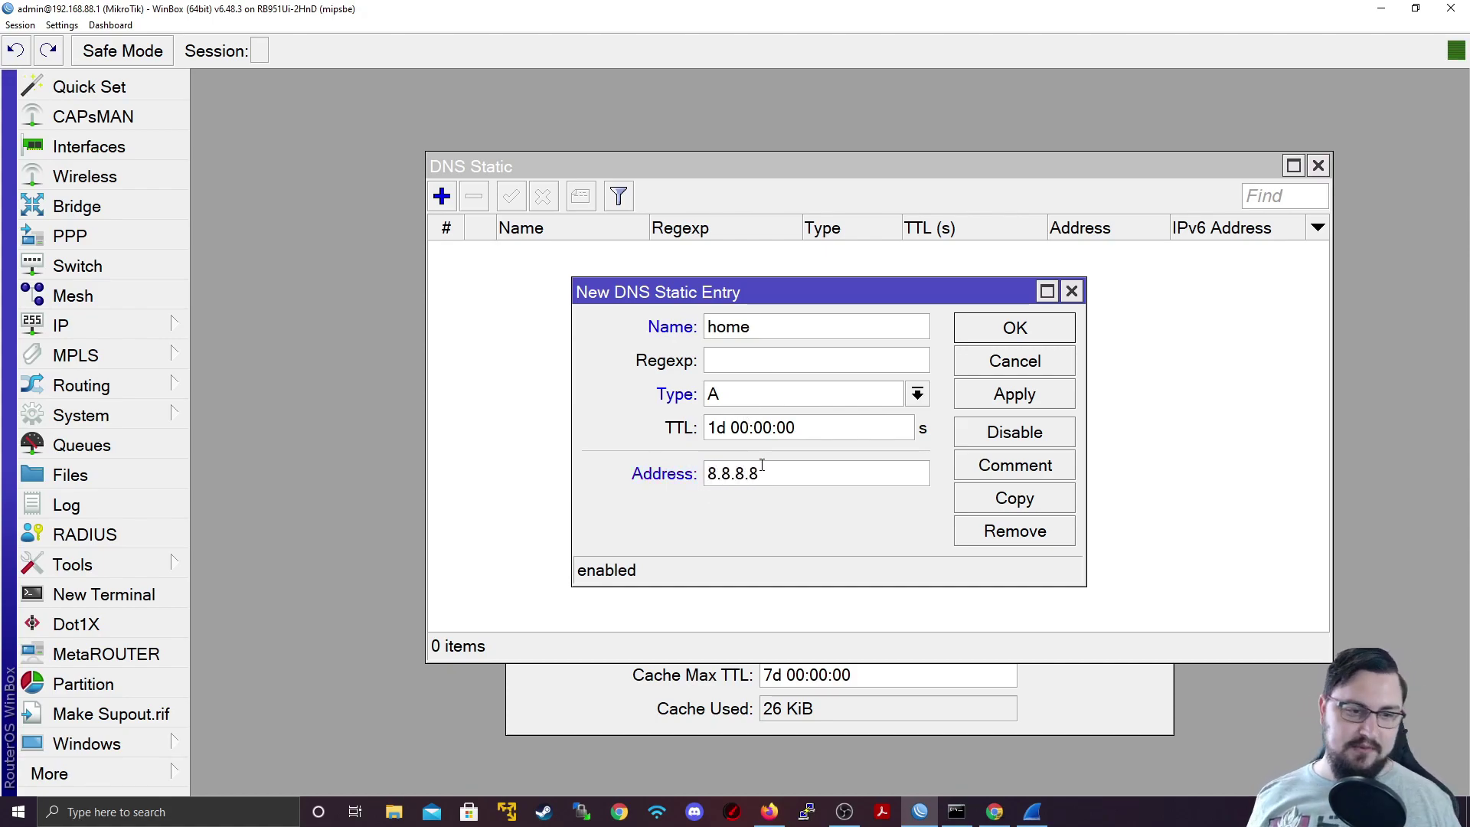
{"action": "double_click", "coordinate": [769, 326]}
{"action": "type", "text": "google"}
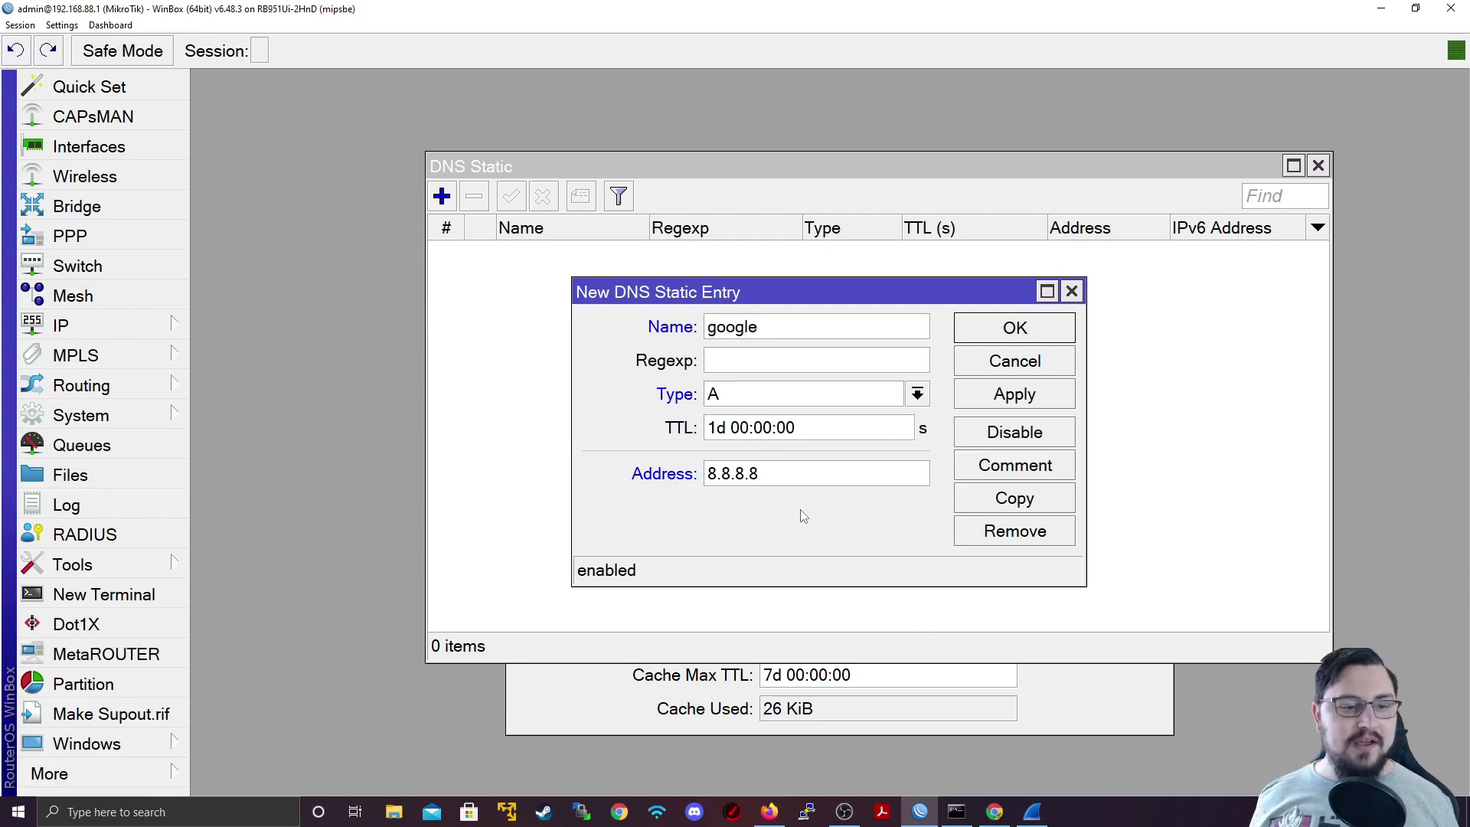
{"action": "left_click", "coordinate": [1016, 397]}
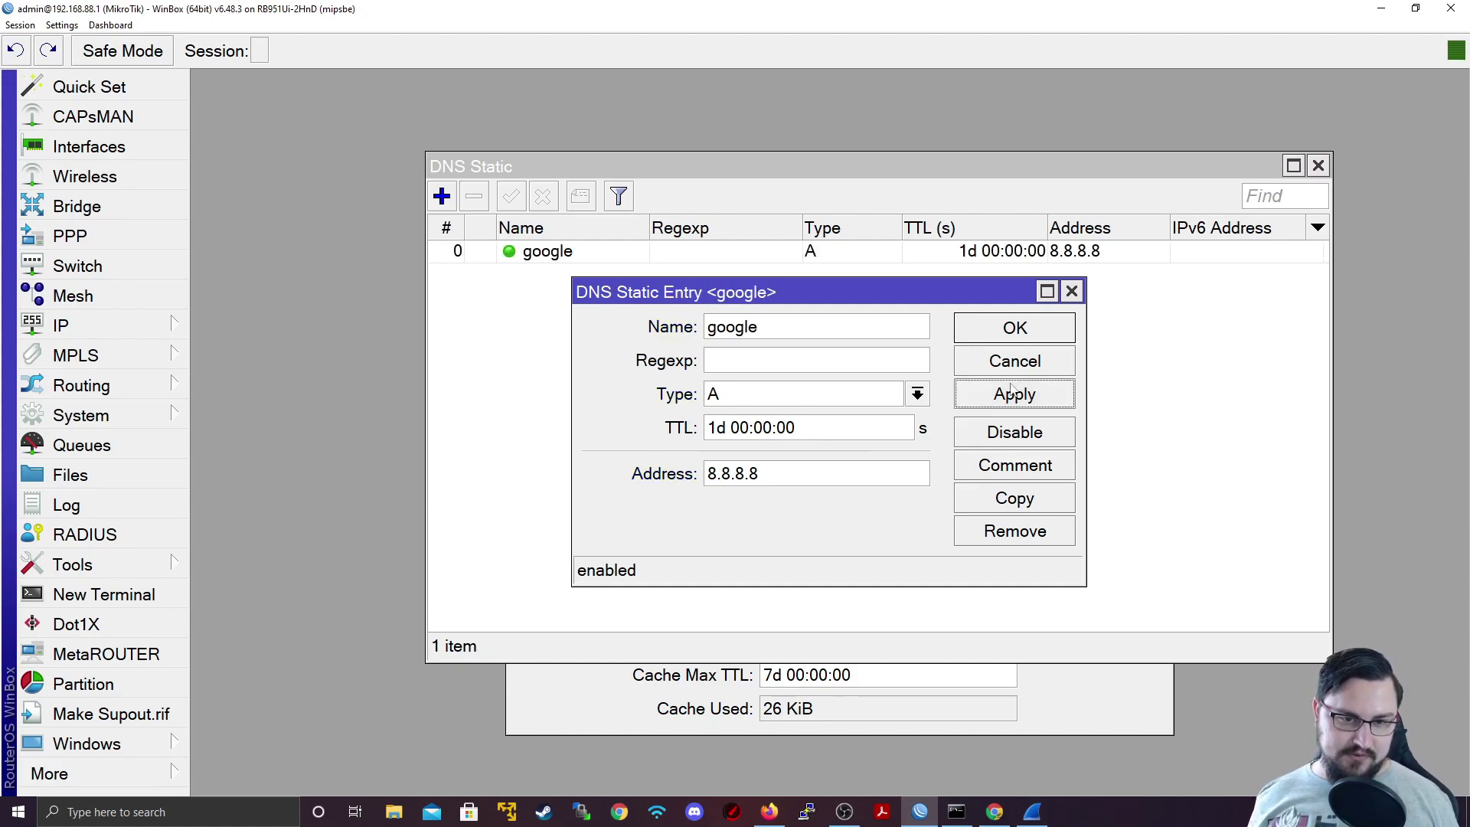
{"action": "left_click", "coordinate": [1009, 326]}
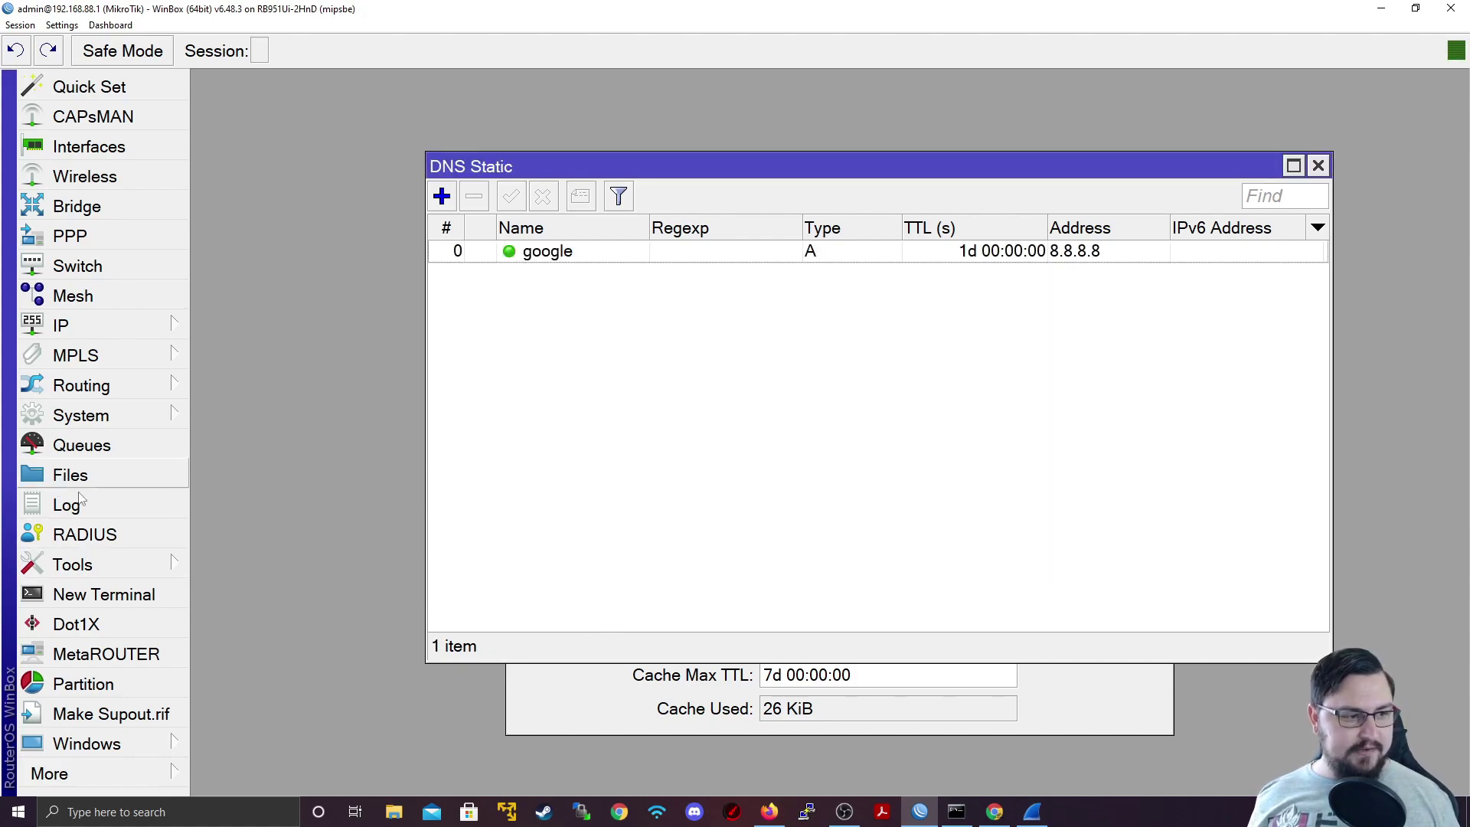
Test the google static entry by pinging google from a new terminal, then stop the ping and close the terminal.
{"action": "left_click", "coordinate": [104, 595]}
{"action": "type", "text": "ping google"}
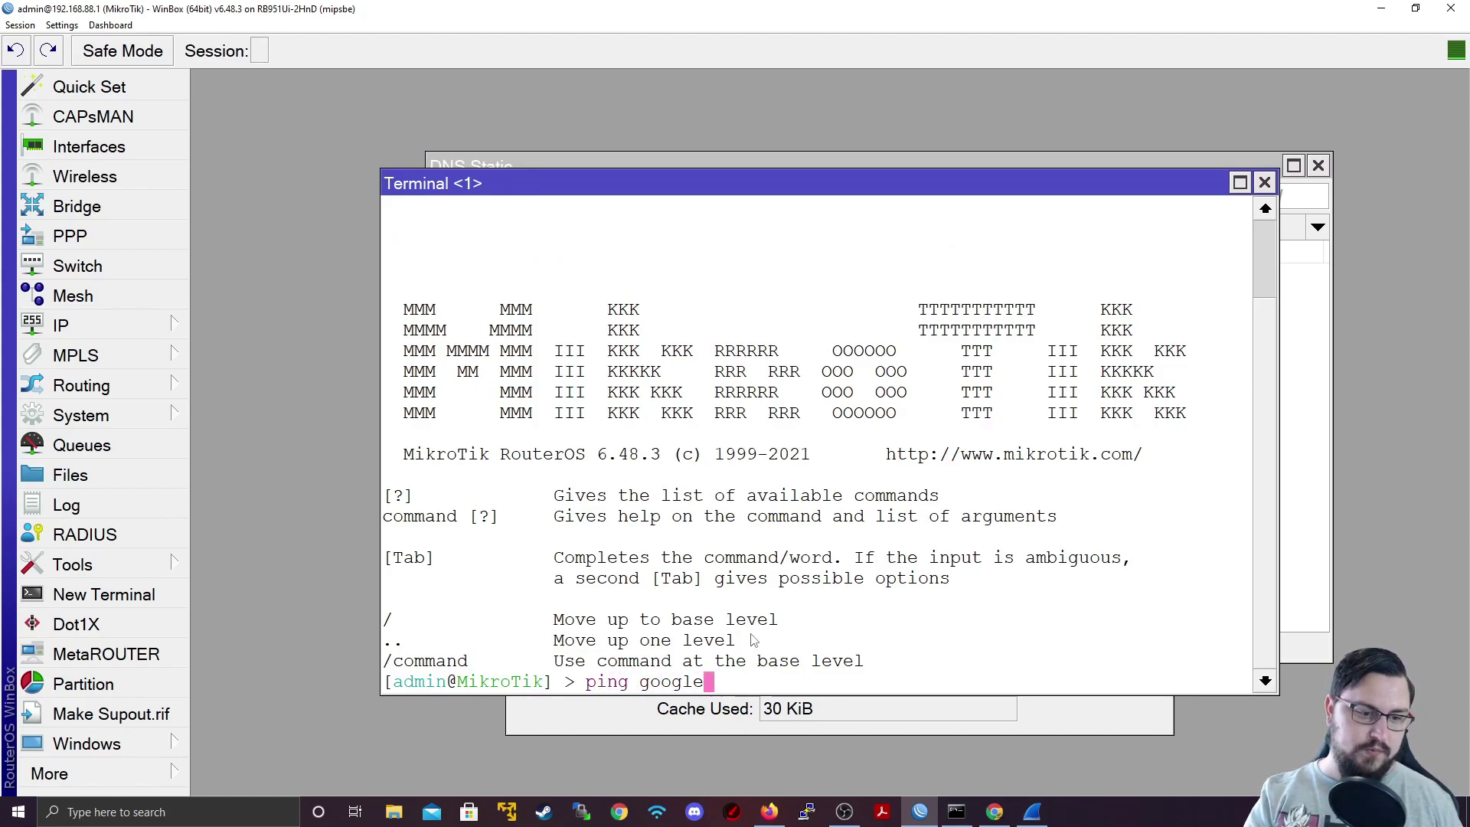
{"action": "key", "text": "Return"}
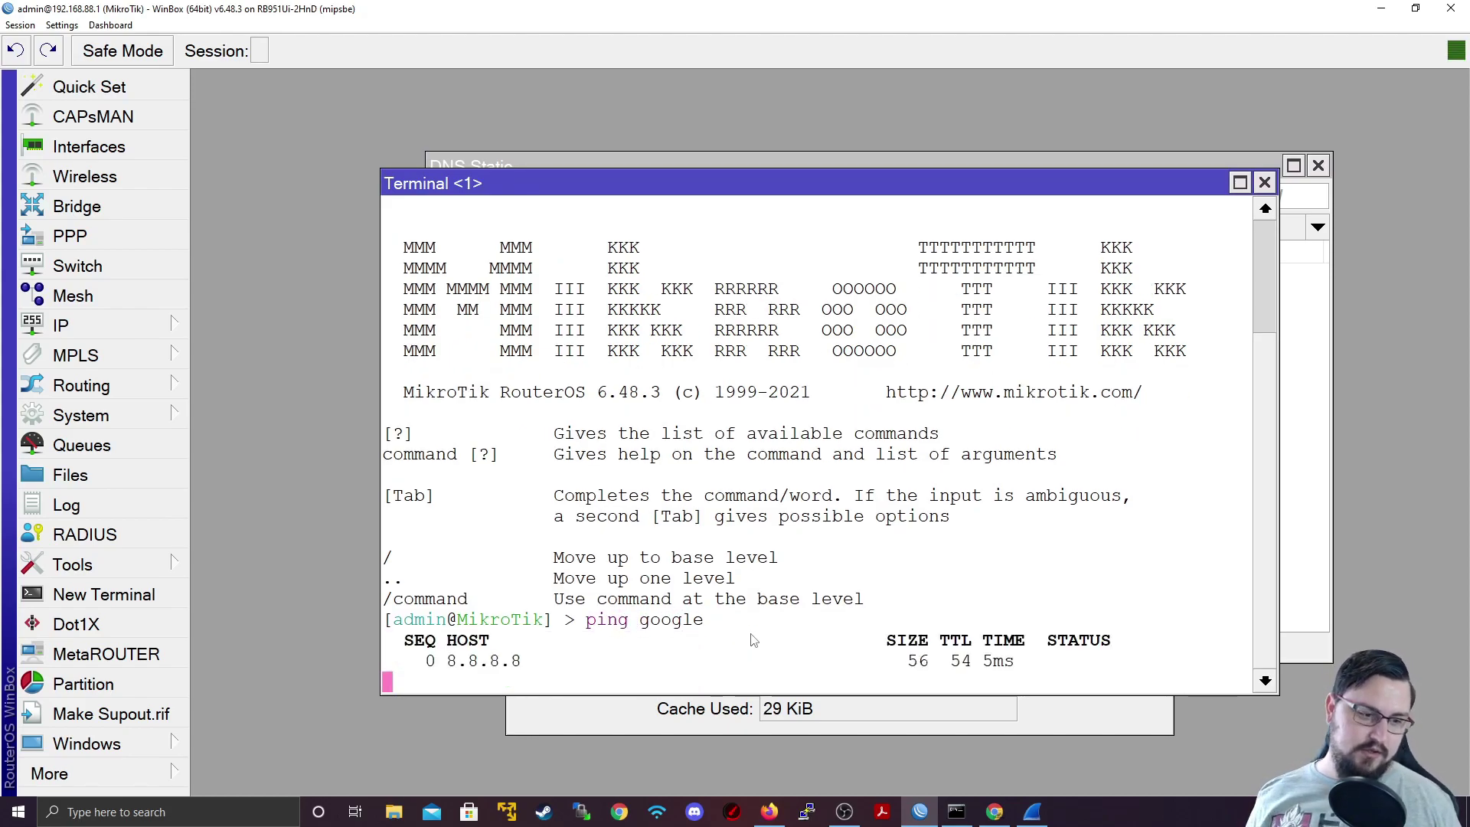
{"action": "key", "text": "ctrl+c"}
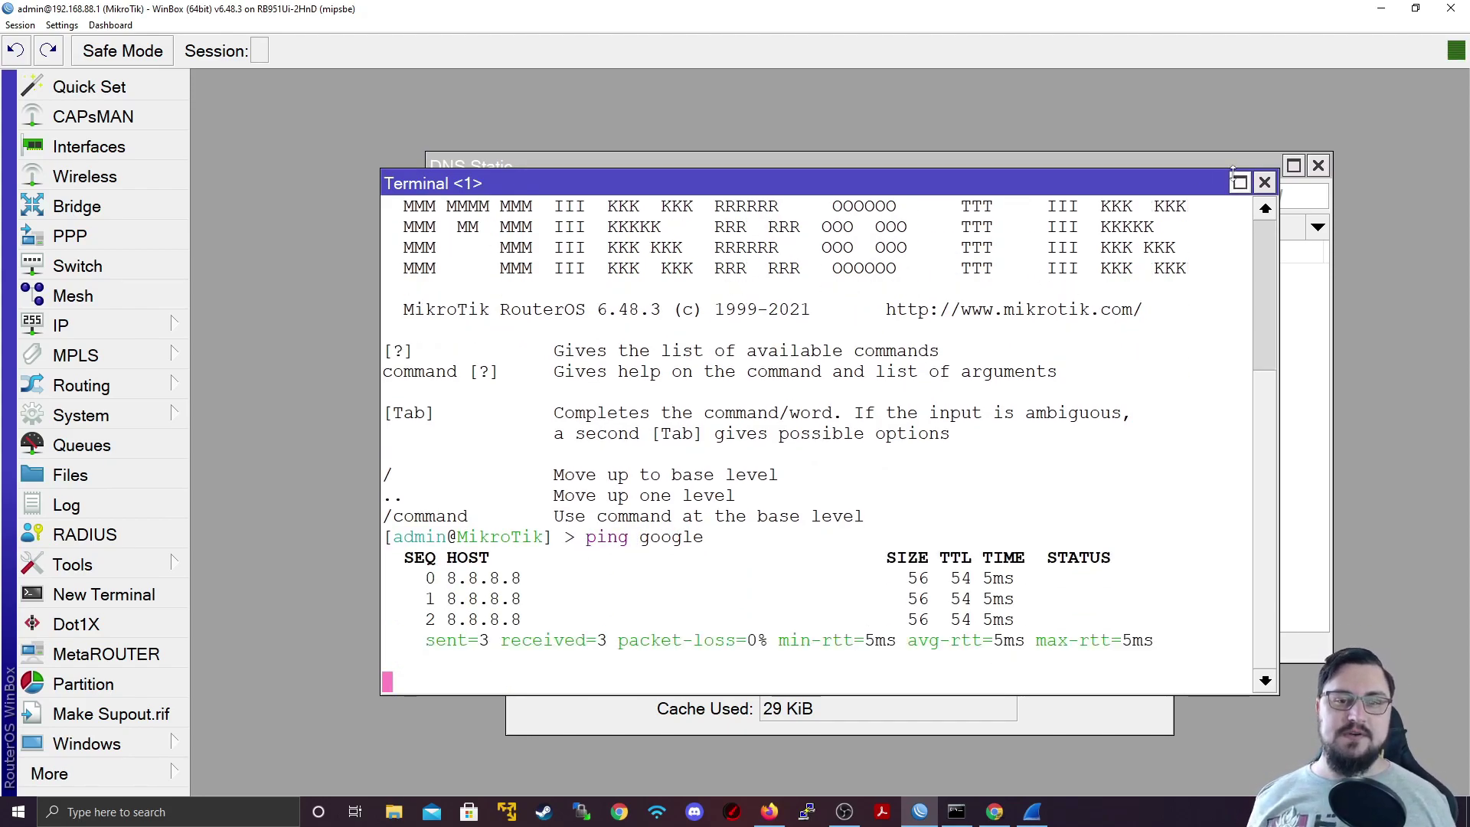
{"action": "left_click_drag", "start_coordinate": [1234, 184], "coordinate": [1201, 331]}
{"action": "left_click", "coordinate": [1231, 331]}
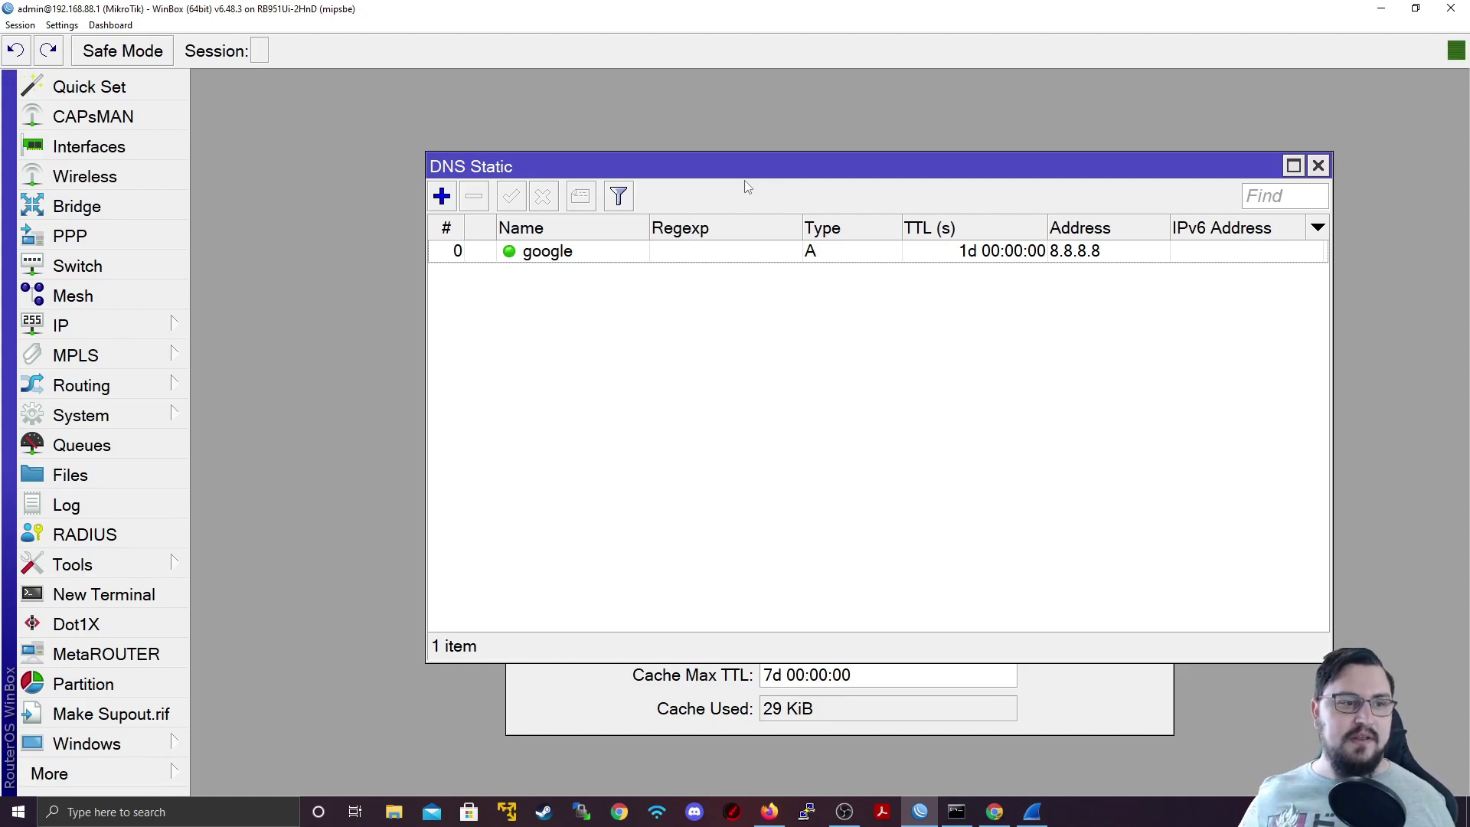
Add a static DNS entry of type A named nas with the address 192.168.88.2.
{"action": "left_click", "coordinate": [442, 196]}
{"action": "type", "text": "nas"}
{"action": "key", "text": "Tab"}
{"action": "key", "text": "Tab"}
{"action": "key", "text": "Tab"}
{"action": "key", "text": "Tab"}
{"action": "type", "text": "19"}
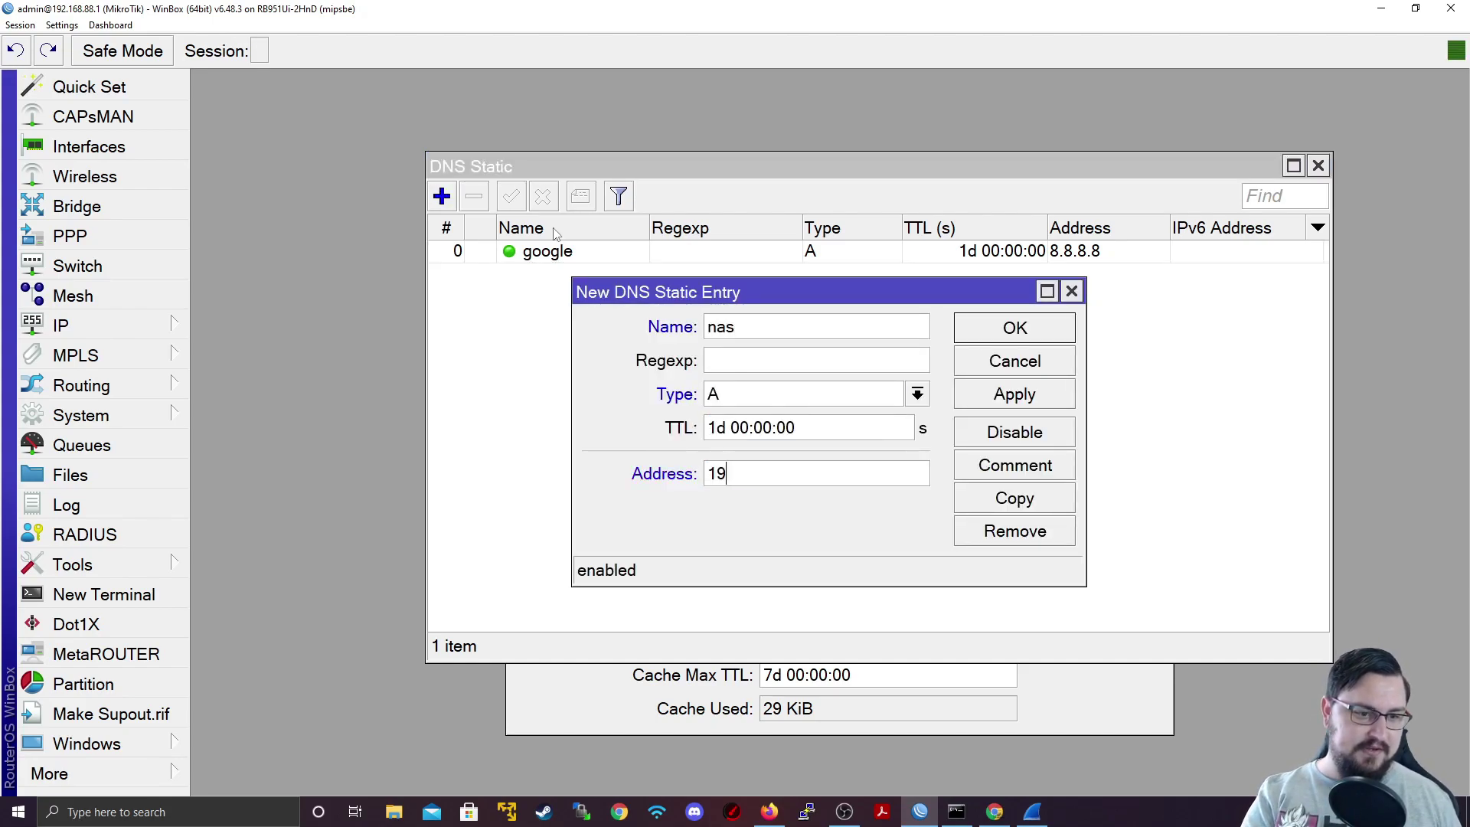
{"action": "type", "text": "2.168.88.2"}
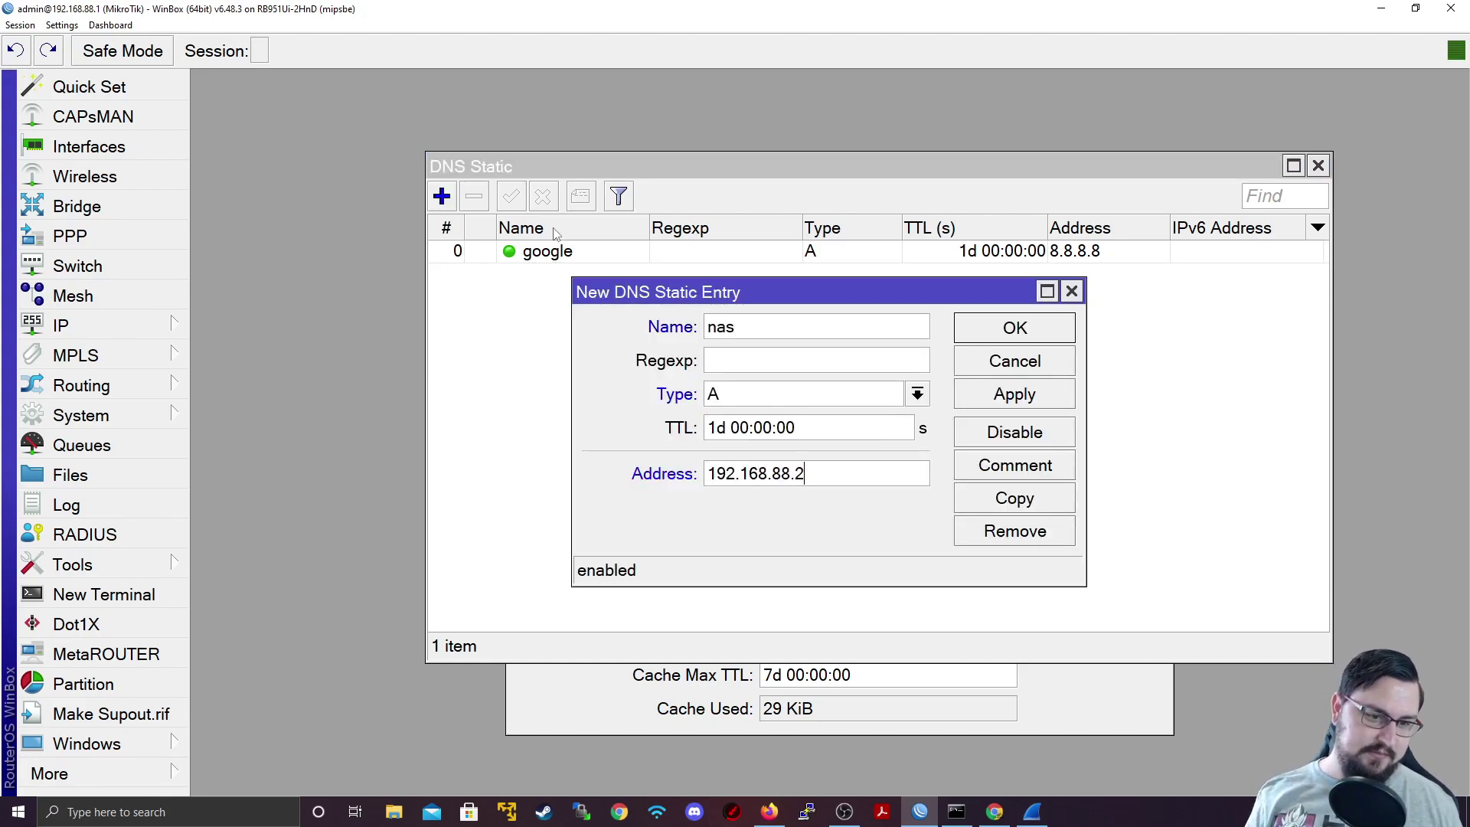
{"action": "left_click", "coordinate": [971, 393]}
{"action": "left_click", "coordinate": [971, 361]}
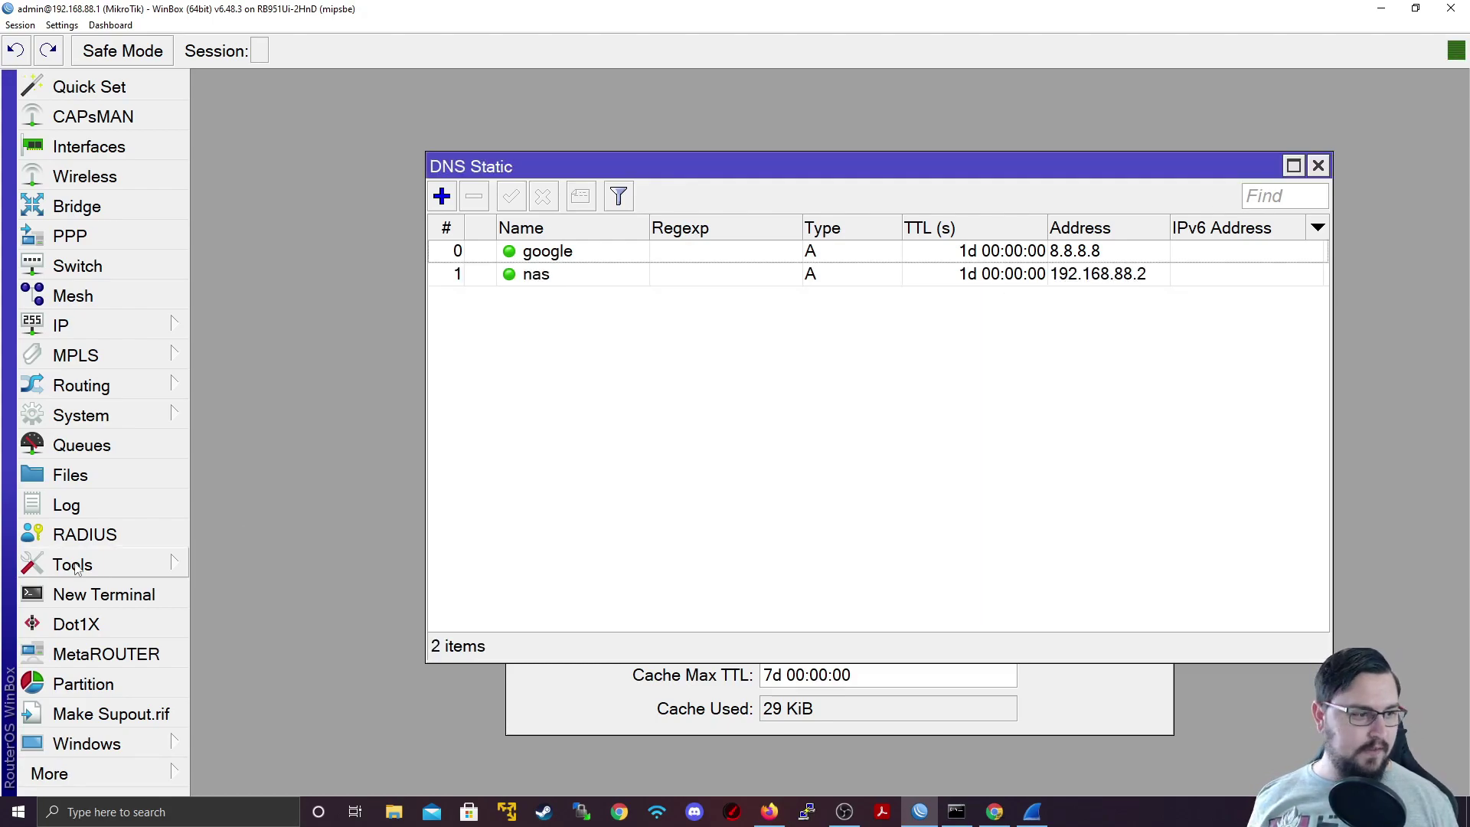
Test the nas static entry by pinging nas from a new terminal, then stop the ping.
{"action": "left_click", "coordinate": [76, 602]}
{"action": "type", "text": "ping nas"}
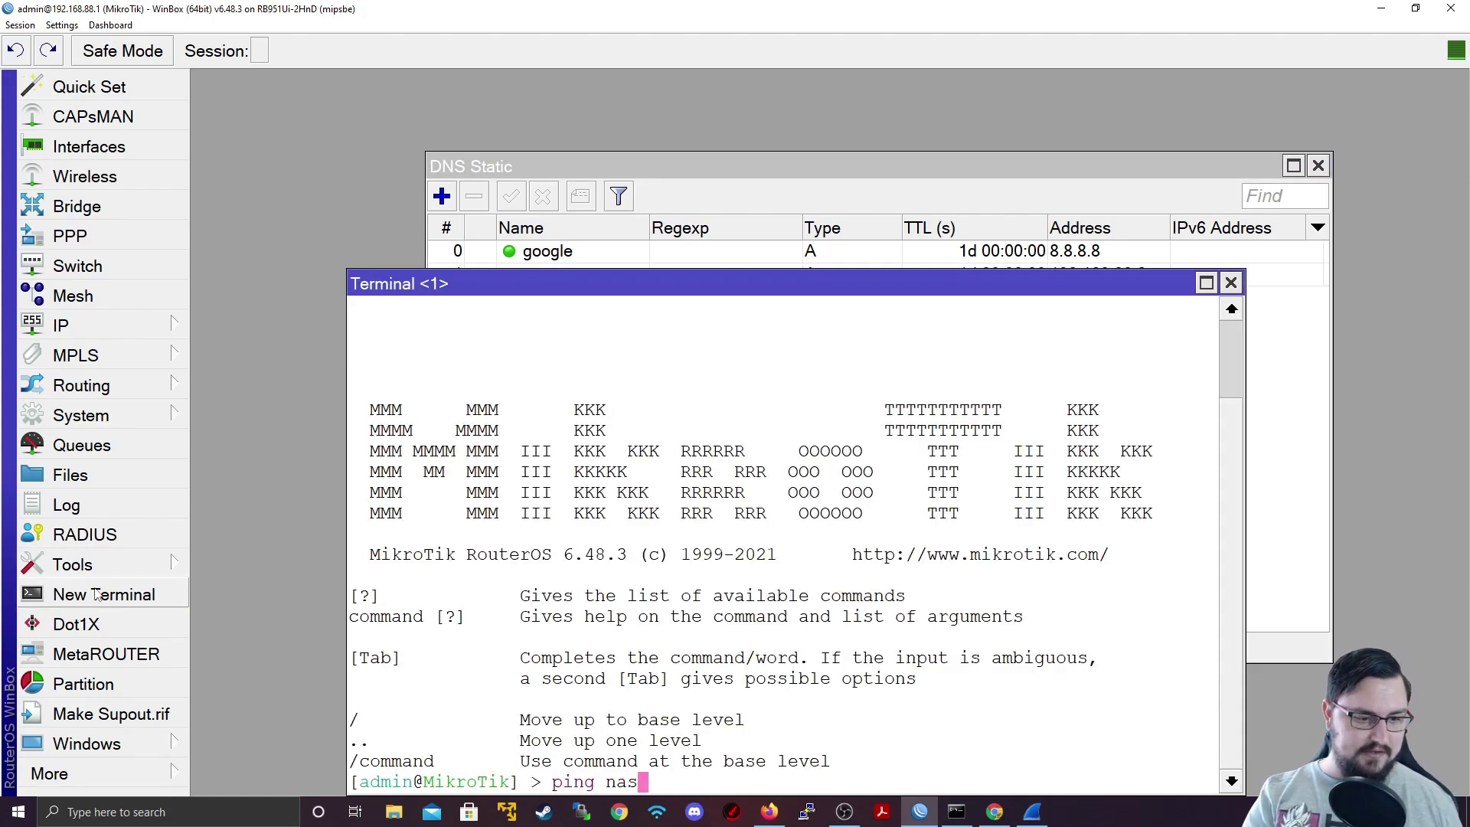
{"action": "key", "text": "Return"}
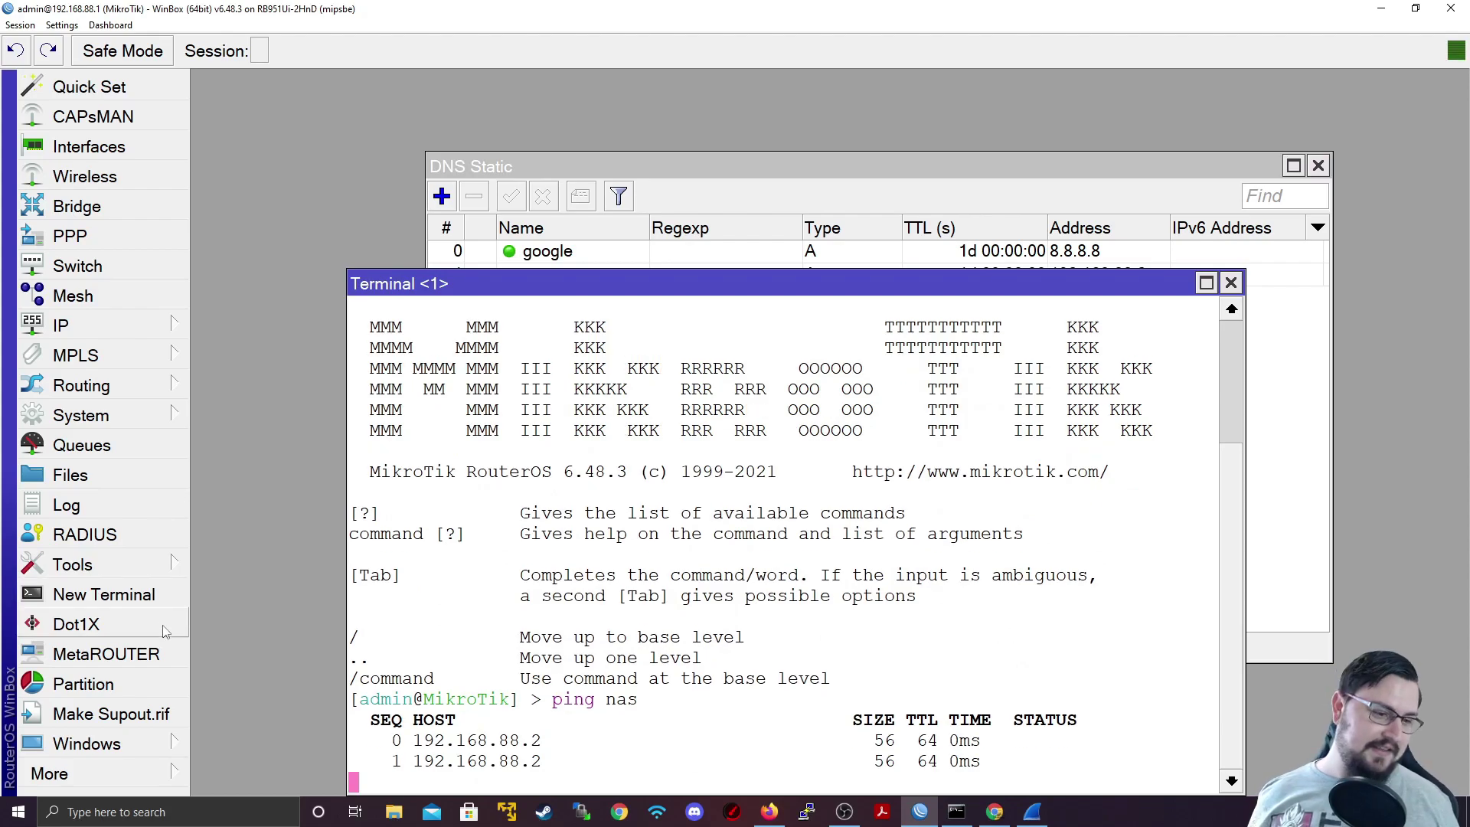
{"action": "key", "text": "ctrl+c"}
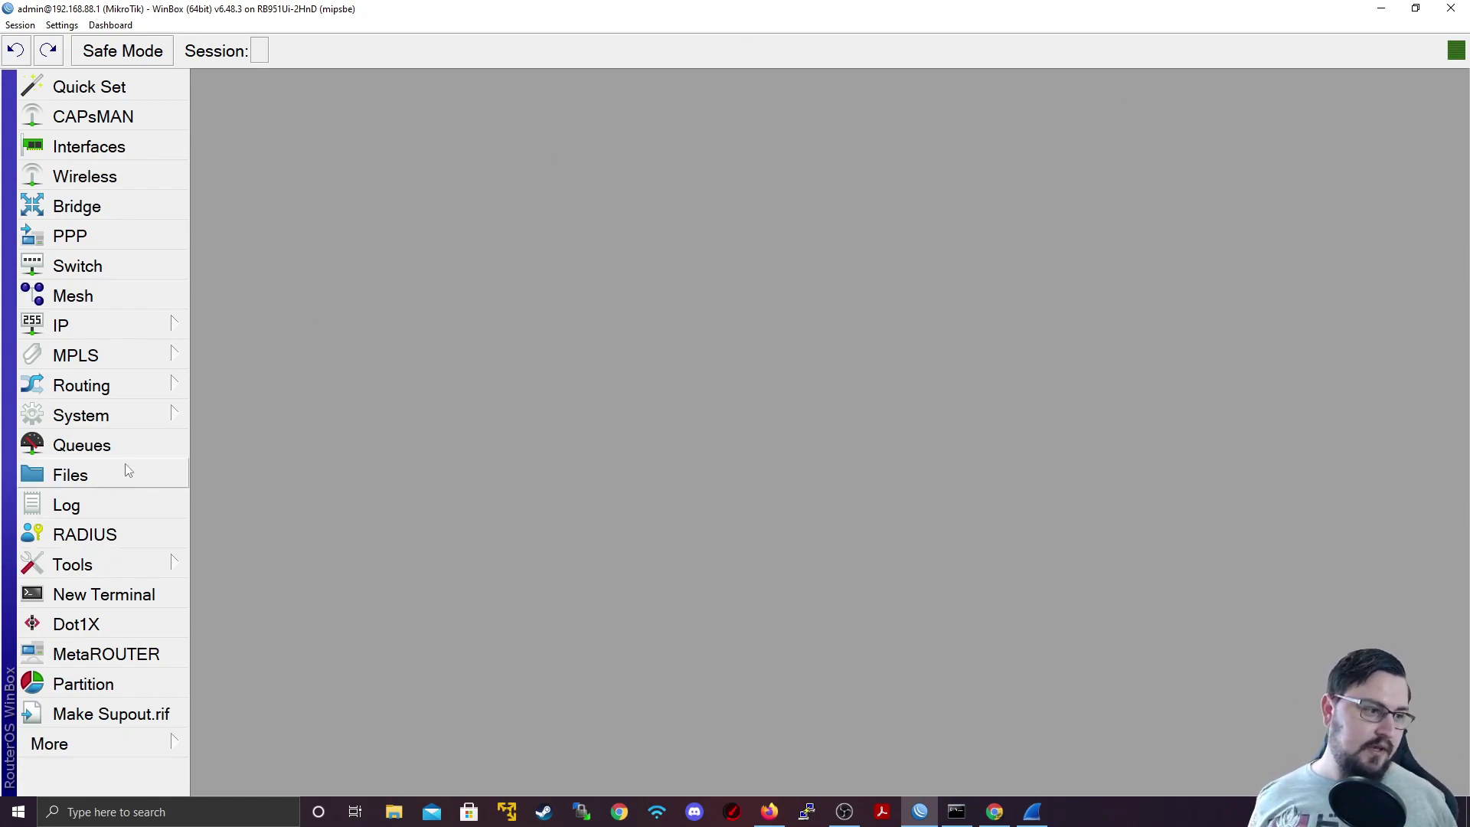
Open the router's system clock settings and move their window to the middle of the workspace.
{"action": "left_click", "coordinate": [126, 424]}
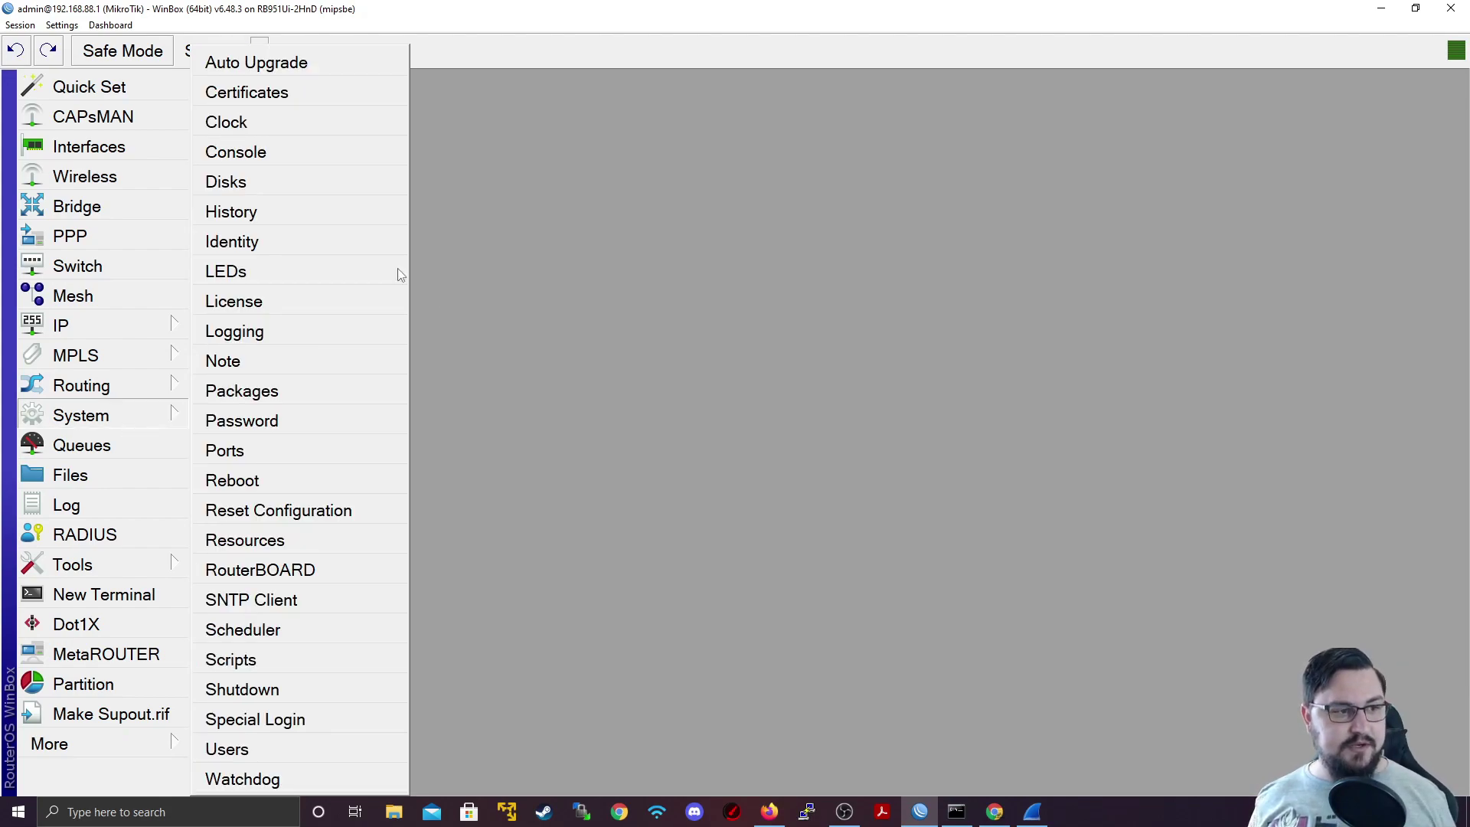
{"action": "left_click", "coordinate": [278, 125]}
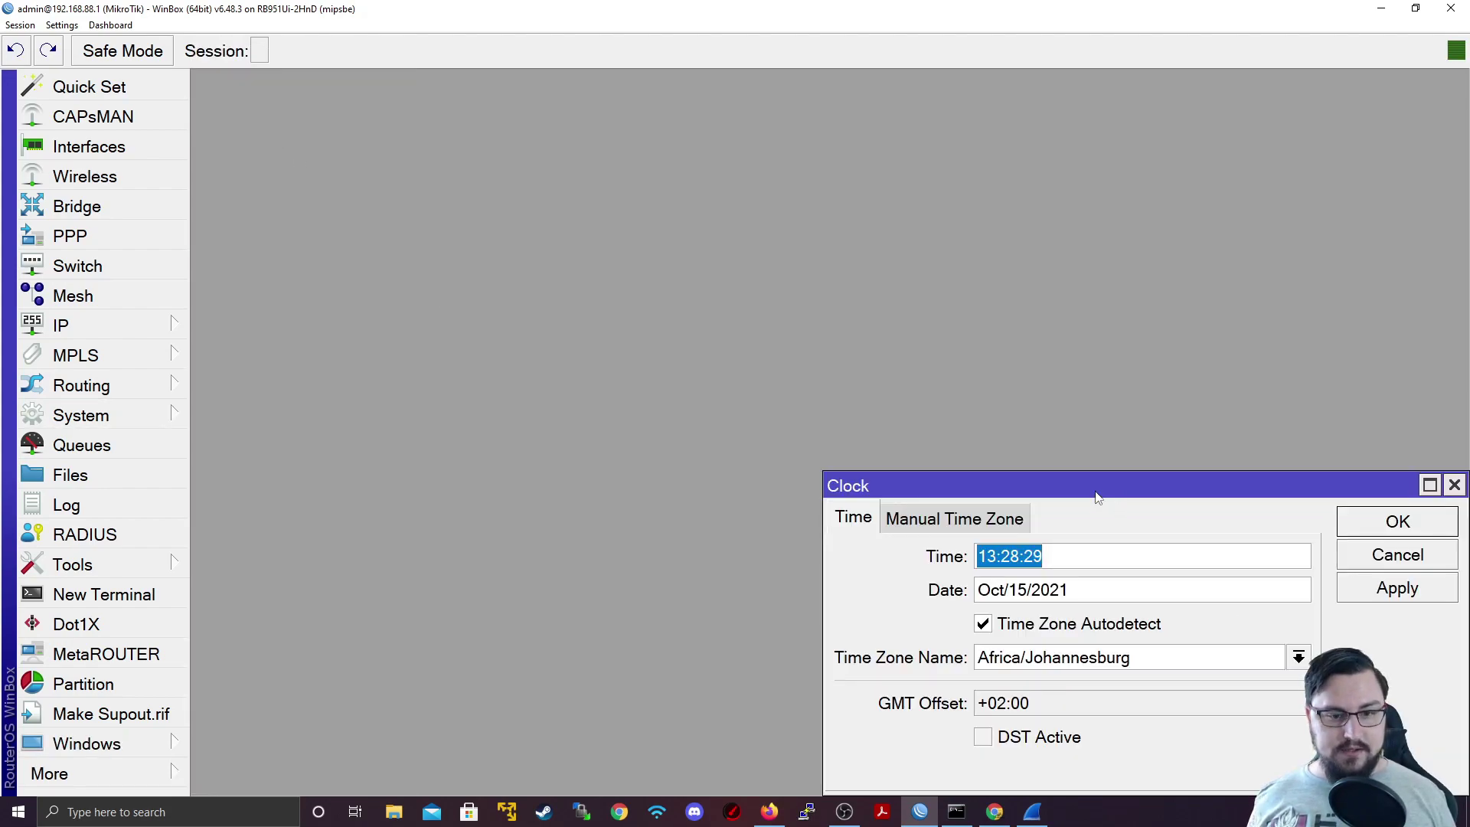
{"action": "left_click_drag", "start_coordinate": [1099, 498], "coordinate": [742, 268]}
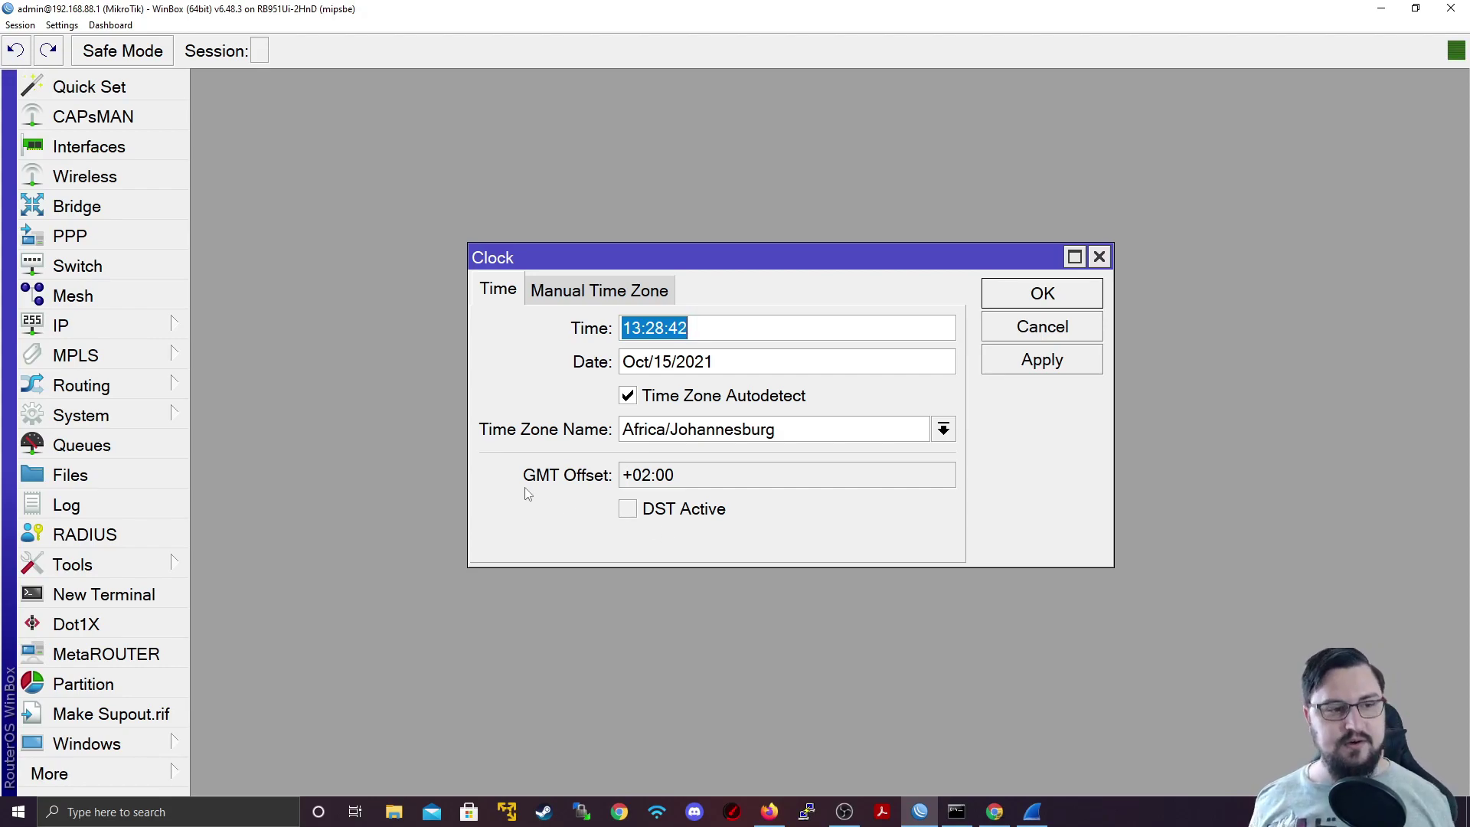
Add the router's date and time to the read-outs shown above the workspace.
{"action": "right_click", "coordinate": [494, 59]}
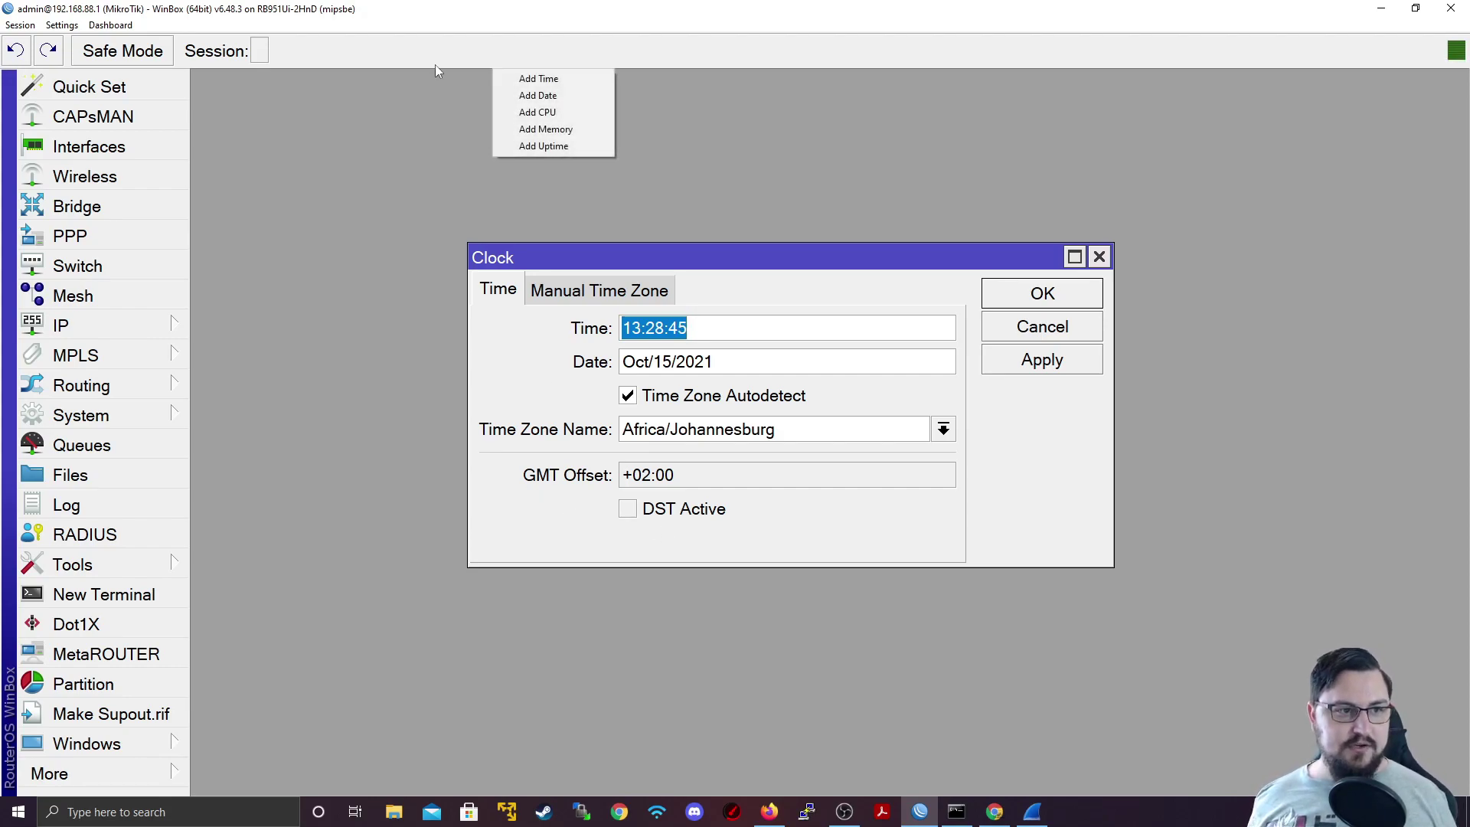
{"action": "left_click", "coordinate": [538, 96]}
{"action": "right_click", "coordinate": [818, 60]}
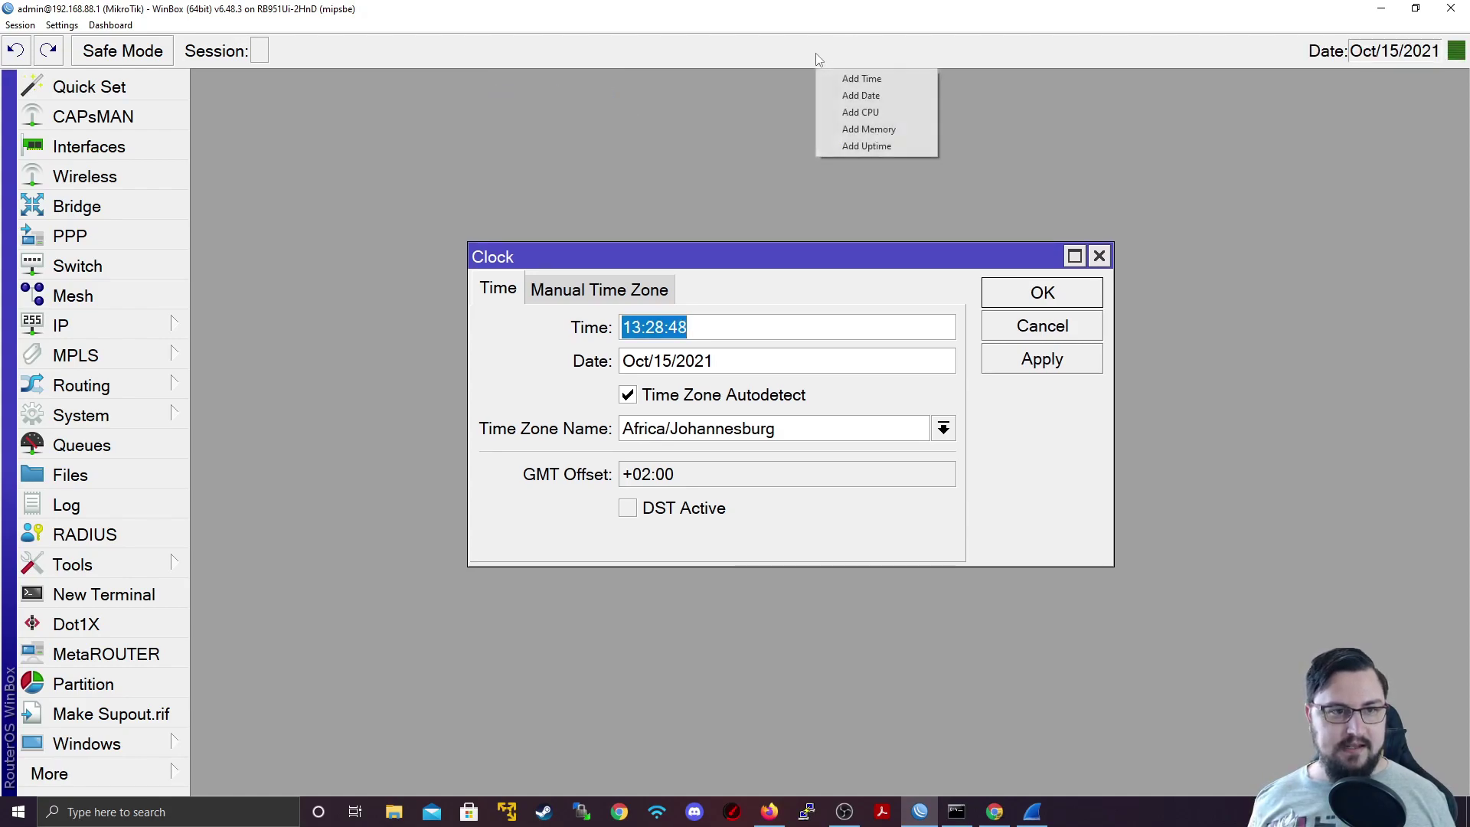
{"action": "left_click", "coordinate": [829, 78]}
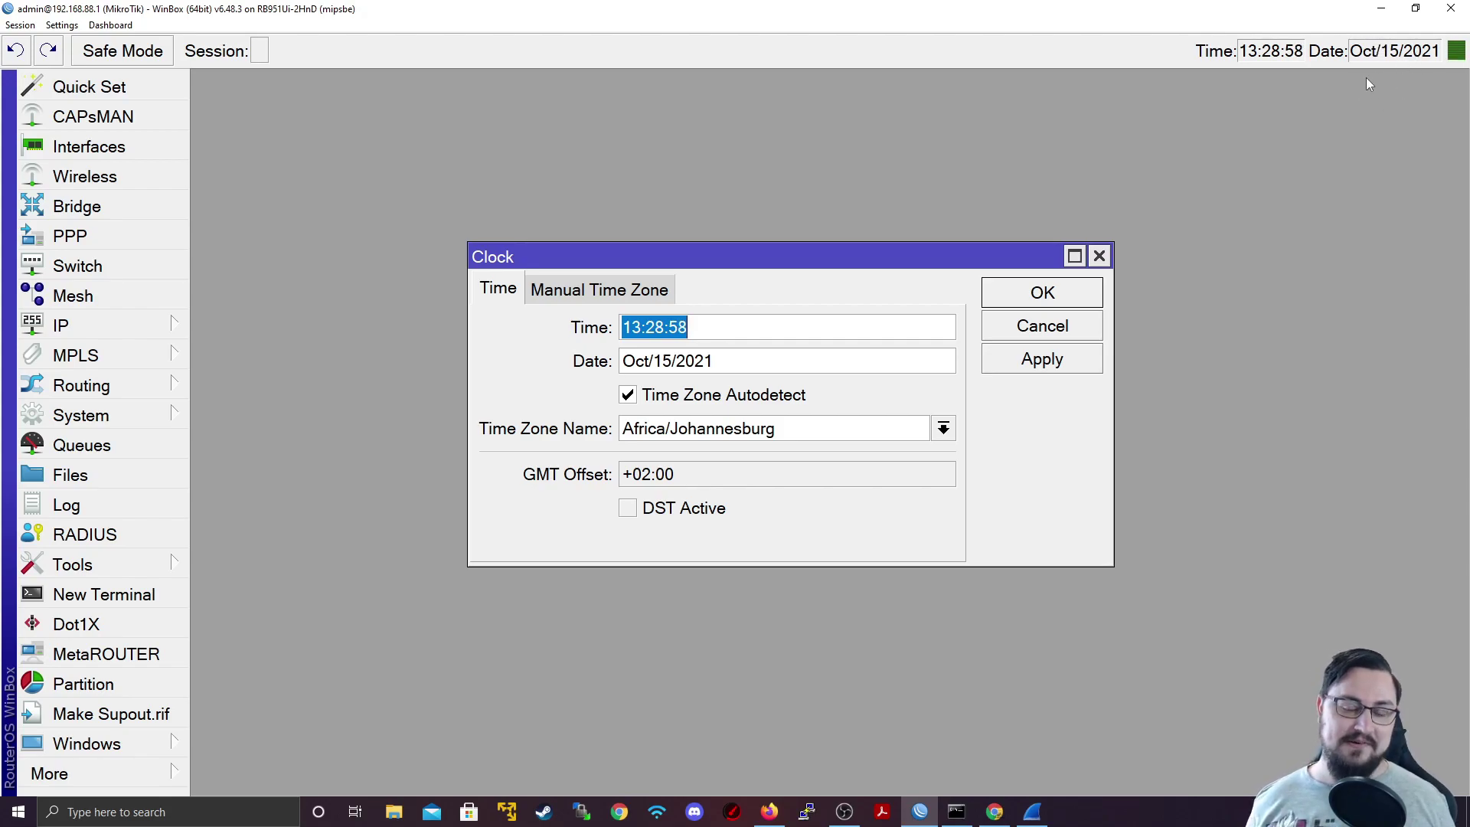
Examine the manual time zone and DST start and end options of the clock, then return to the time settings.
{"action": "left_click", "coordinate": [586, 290]}
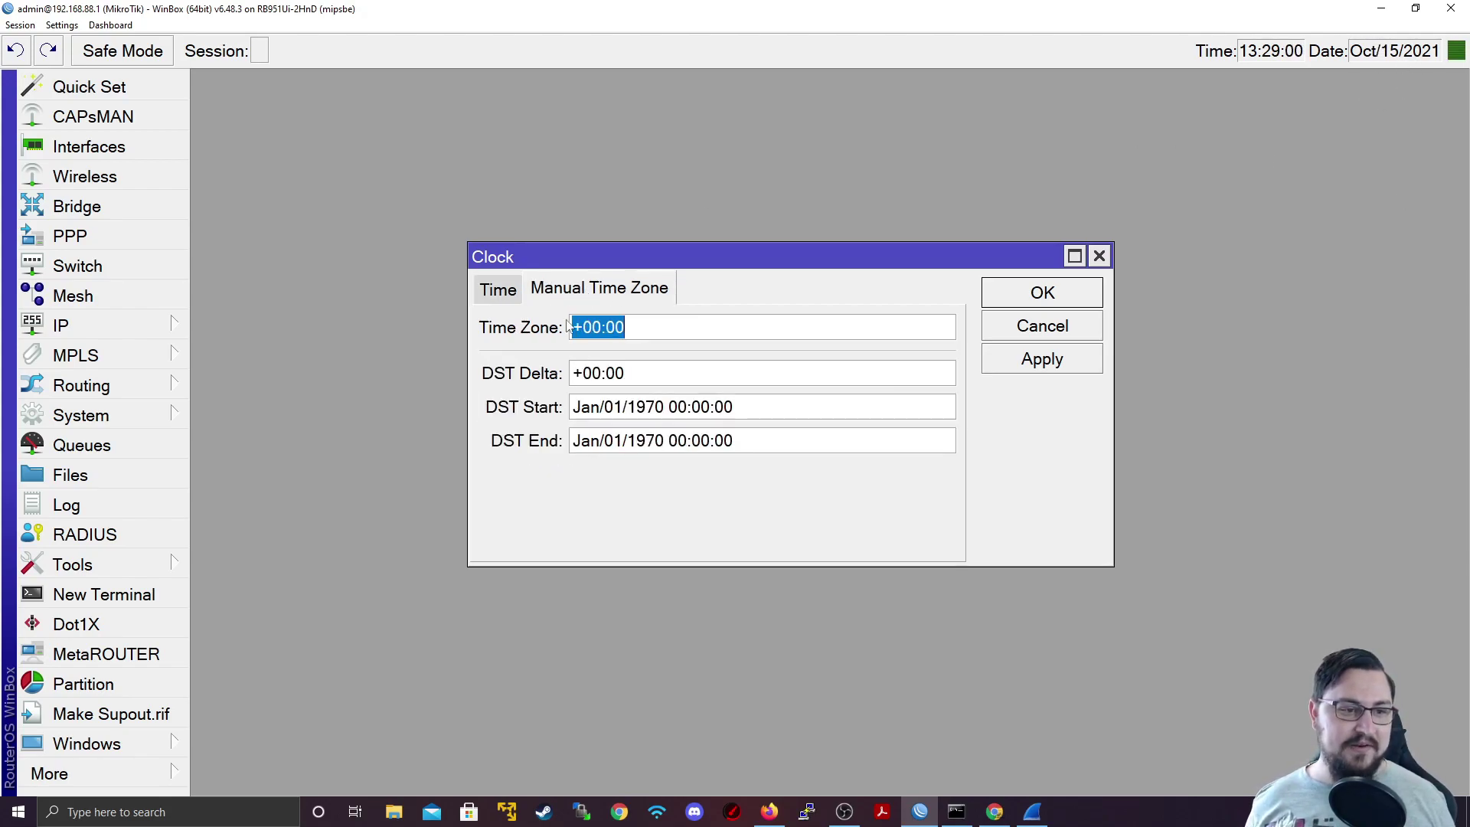
{"action": "left_click", "coordinate": [745, 412]}
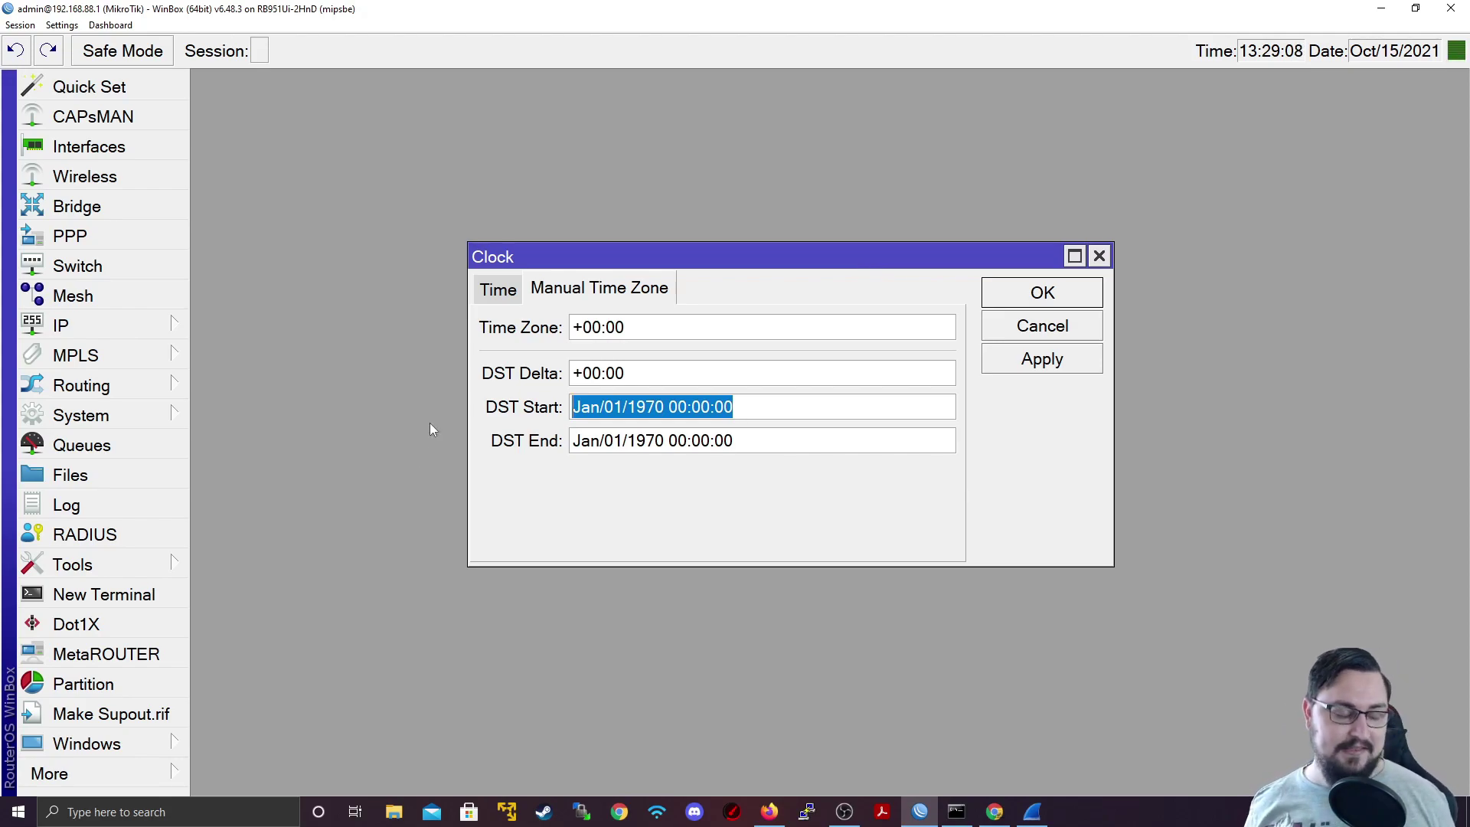
{"action": "left_click", "coordinate": [509, 304]}
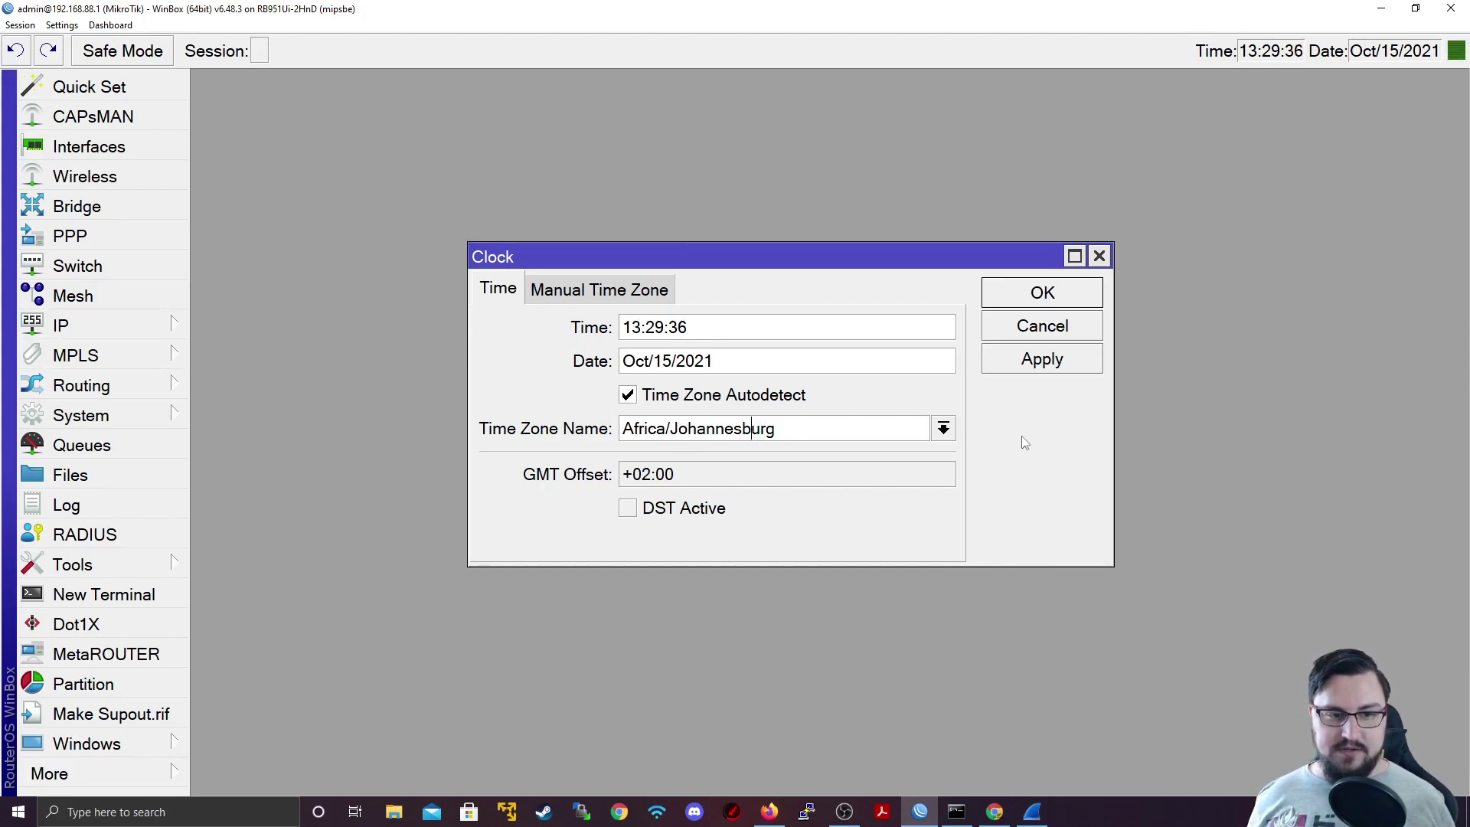
Check the time zone name choices, then apply the clock settings with Africa/Johannesburg and time zone autodetection and close them.
{"action": "left_click", "coordinate": [943, 435]}
{"action": "left_click", "coordinate": [943, 435]}
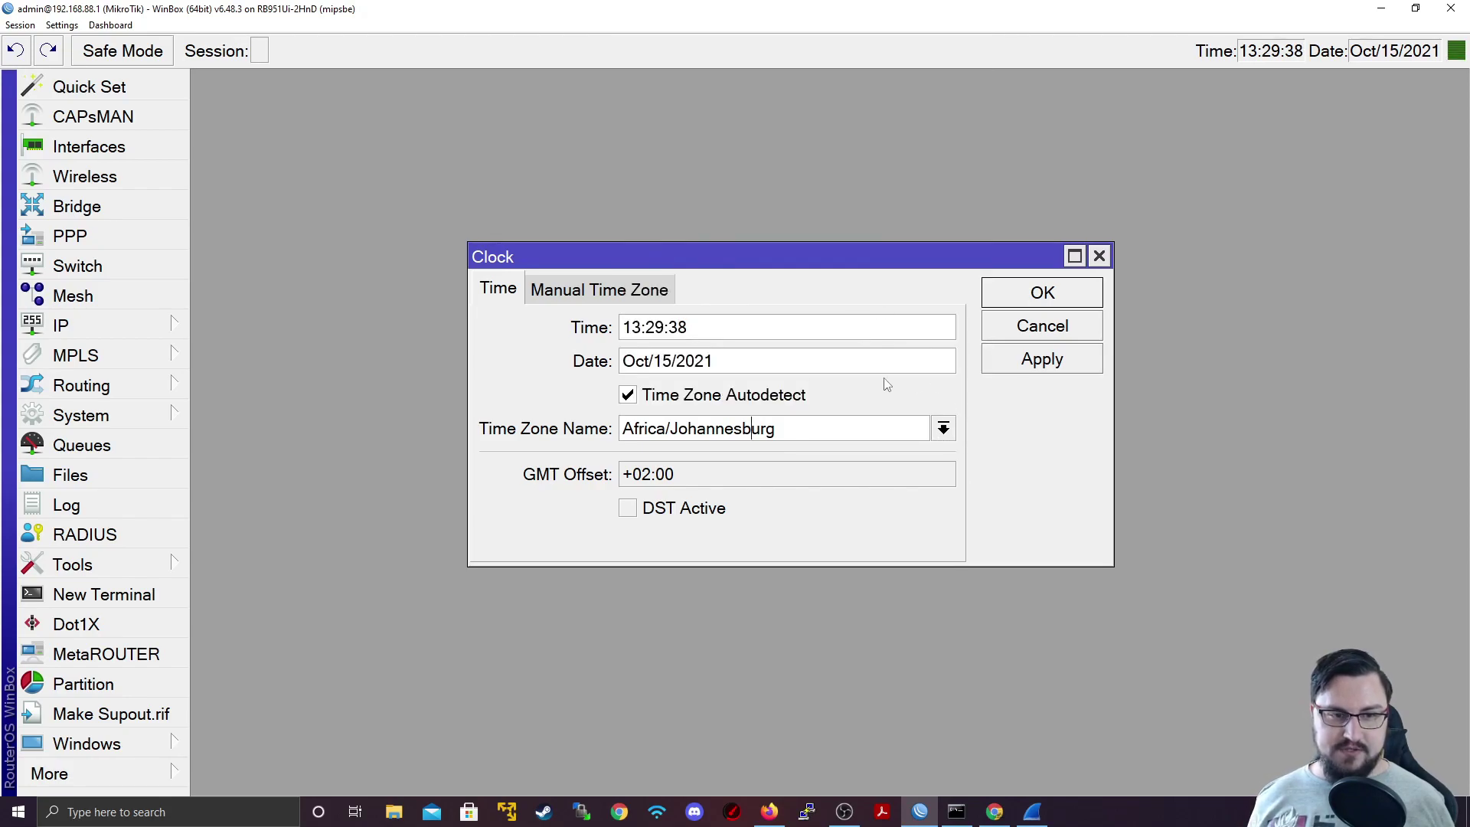
{"action": "left_click", "coordinate": [1058, 364]}
{"action": "left_click", "coordinate": [1044, 294]}
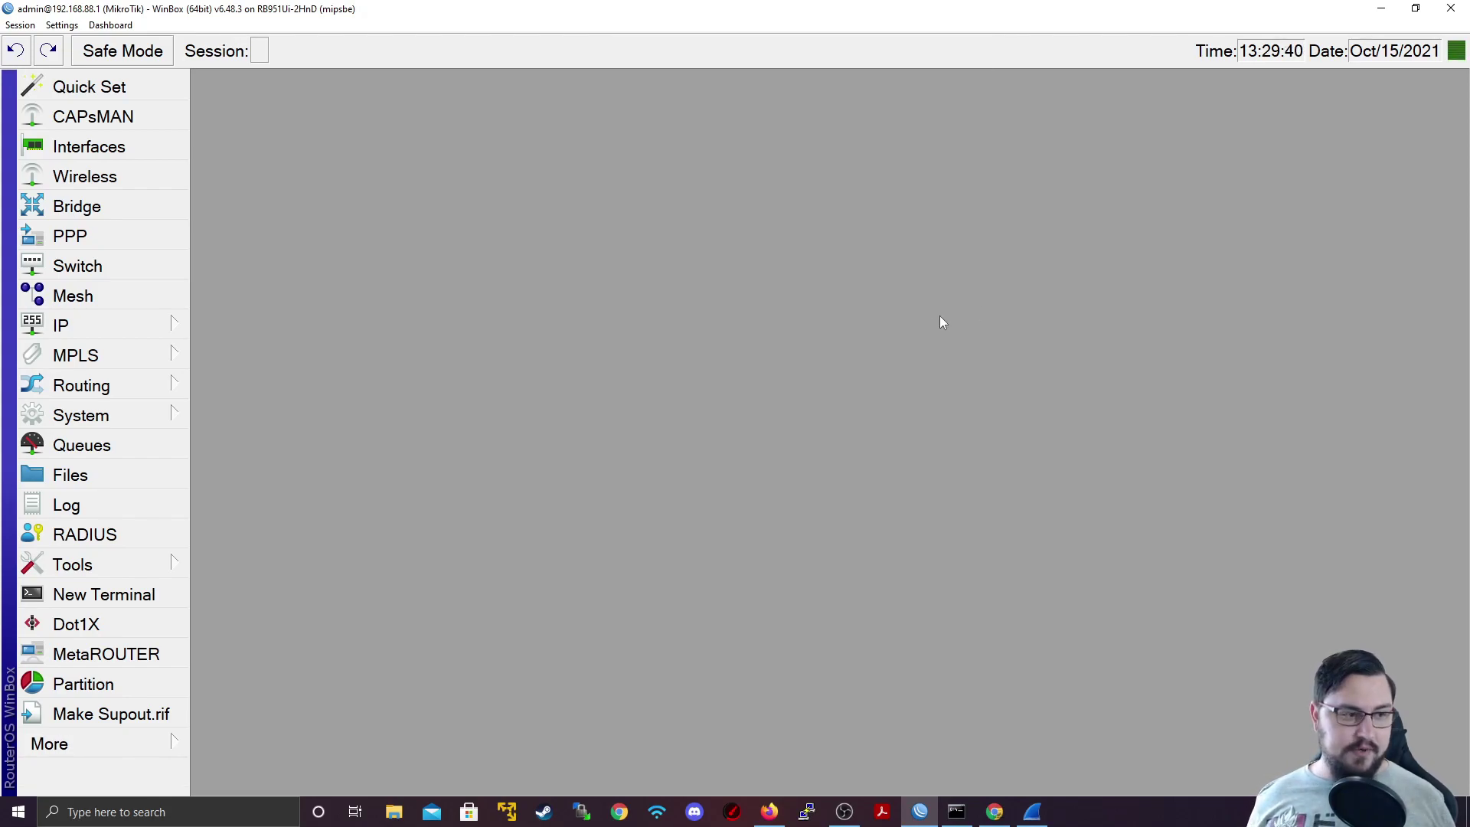
Open the router's SNTP client settings, place their window mid-workspace and enable the client.
{"action": "left_click", "coordinate": [136, 406]}
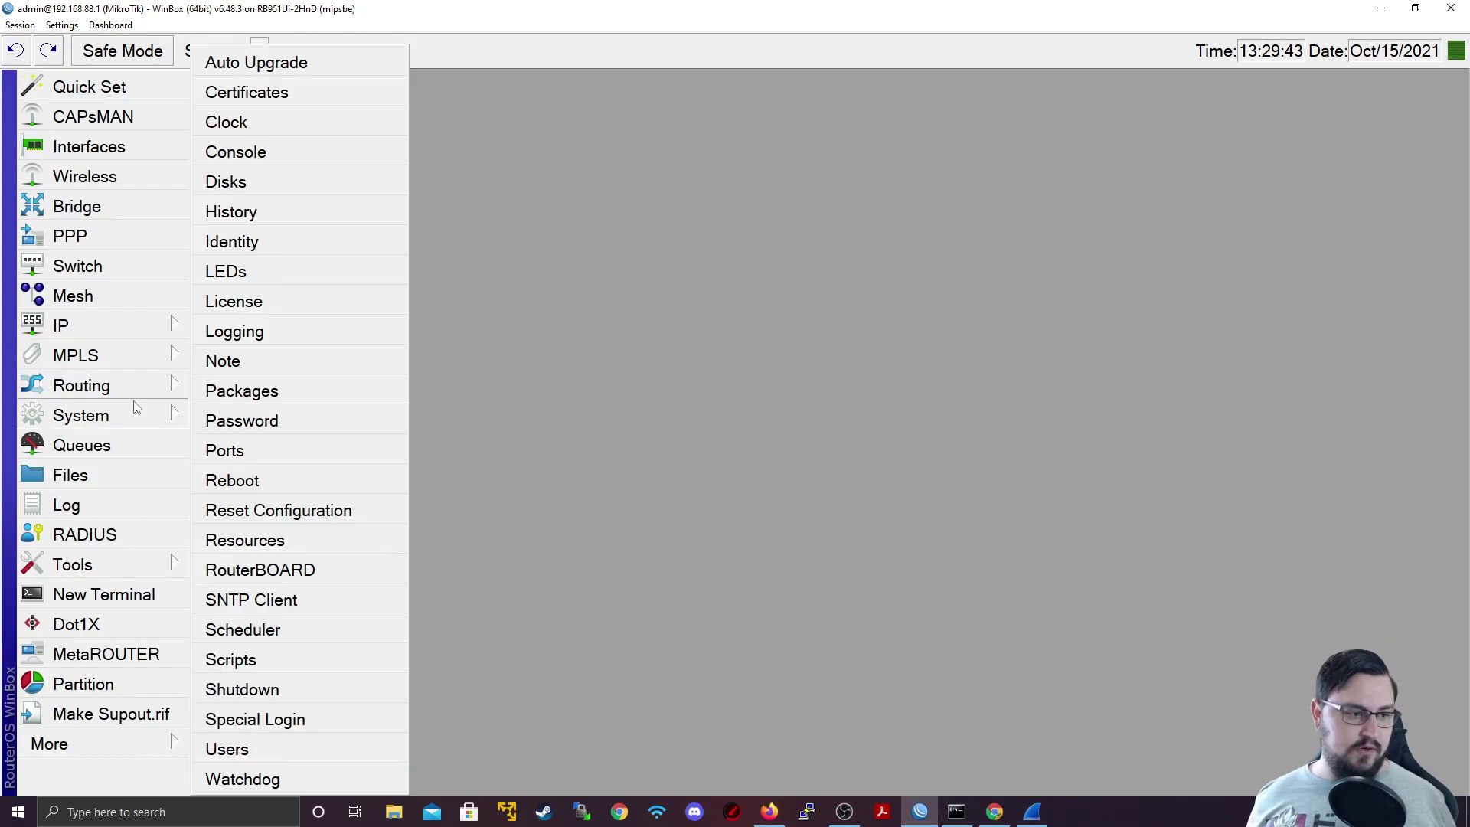
{"action": "left_click", "coordinate": [272, 601]}
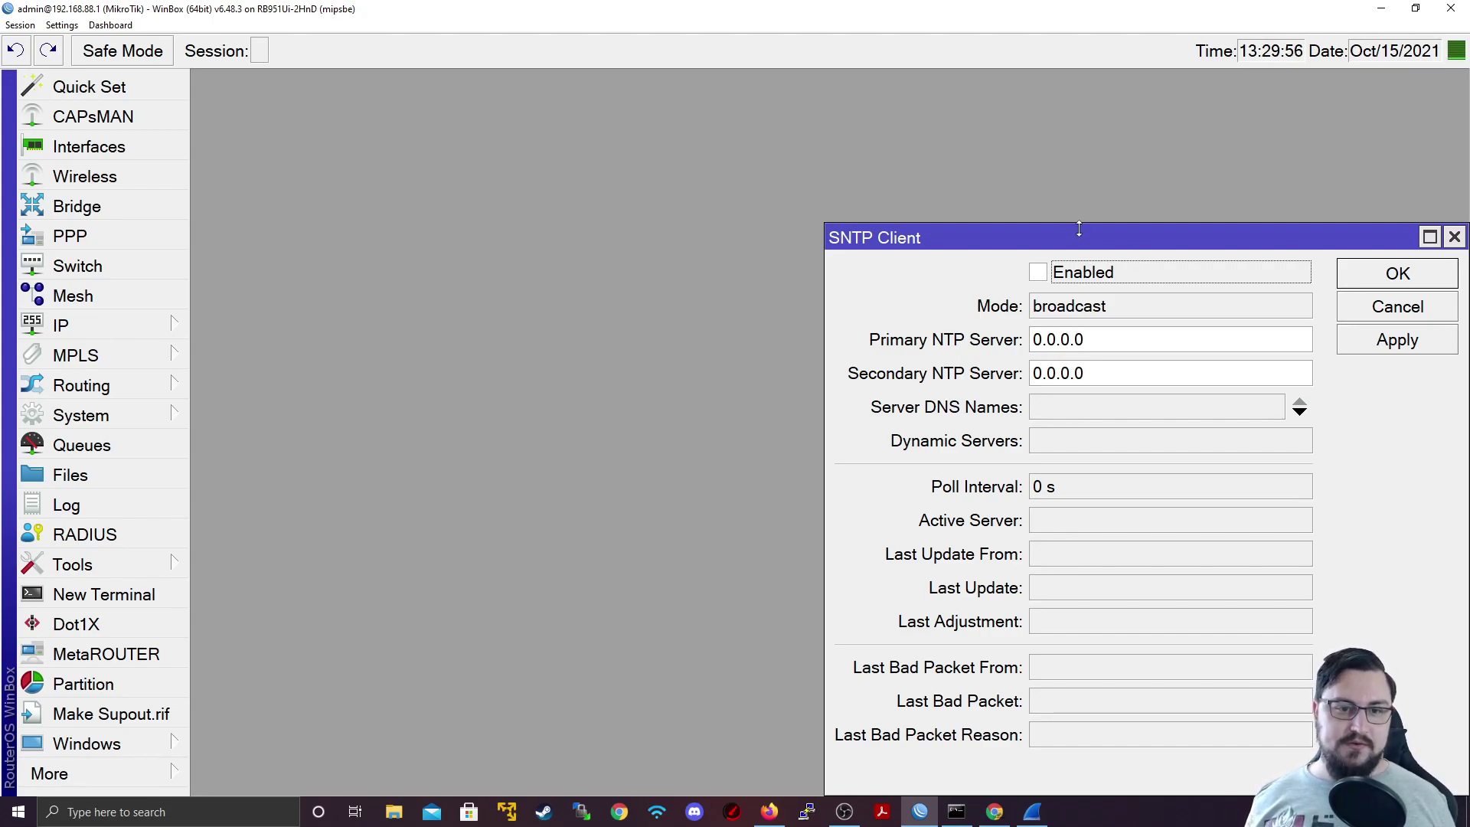
{"action": "left_click_drag", "start_coordinate": [1073, 233], "coordinate": [832, 192]}
{"action": "left_click", "coordinate": [817, 236]}
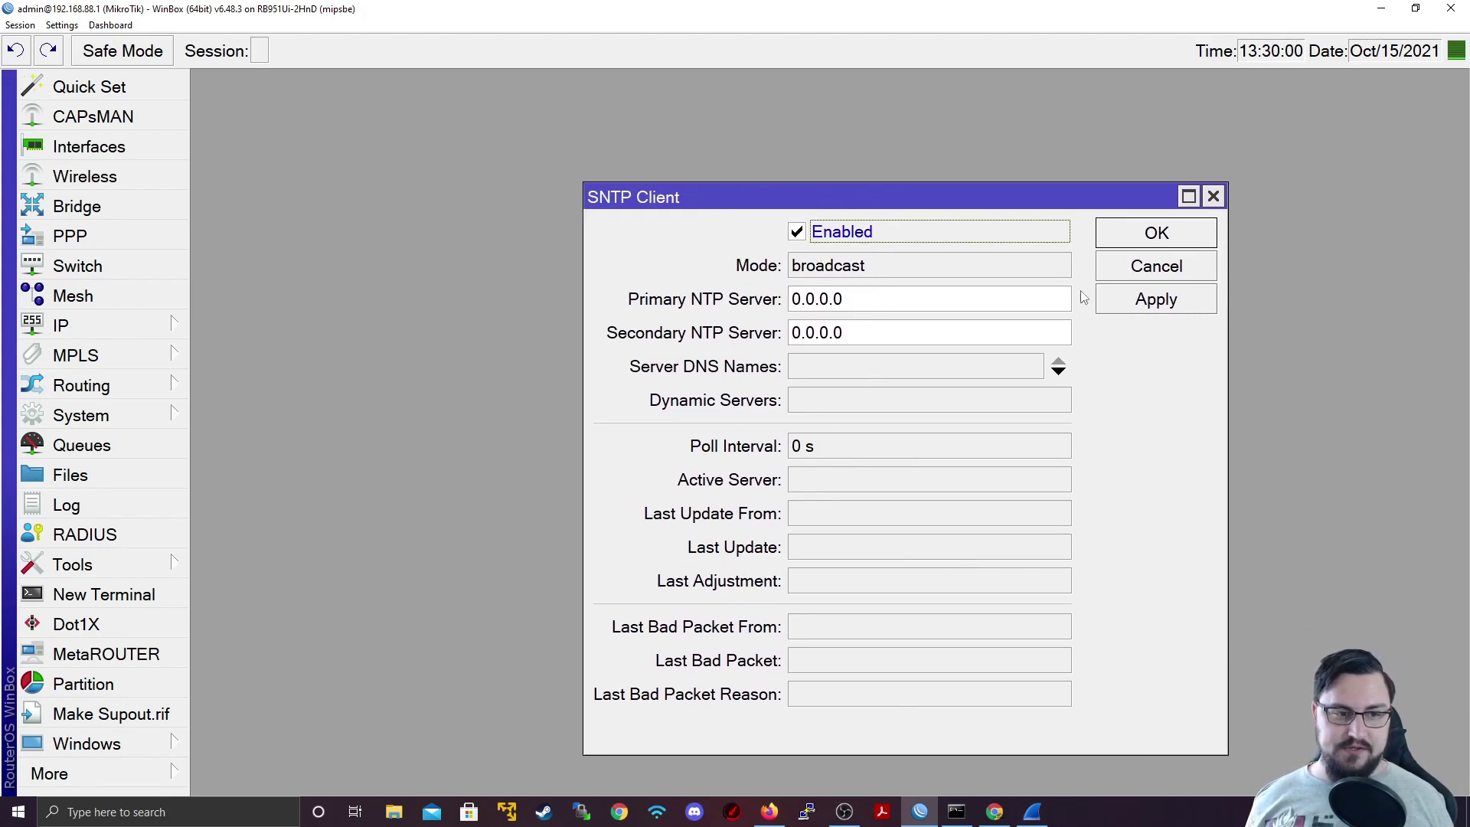
Set the SNTP client's server DNS name to time.nist.gov, apply it and check the active server address.
{"action": "key", "text": "Tab"}
{"action": "key", "text": "Tab"}
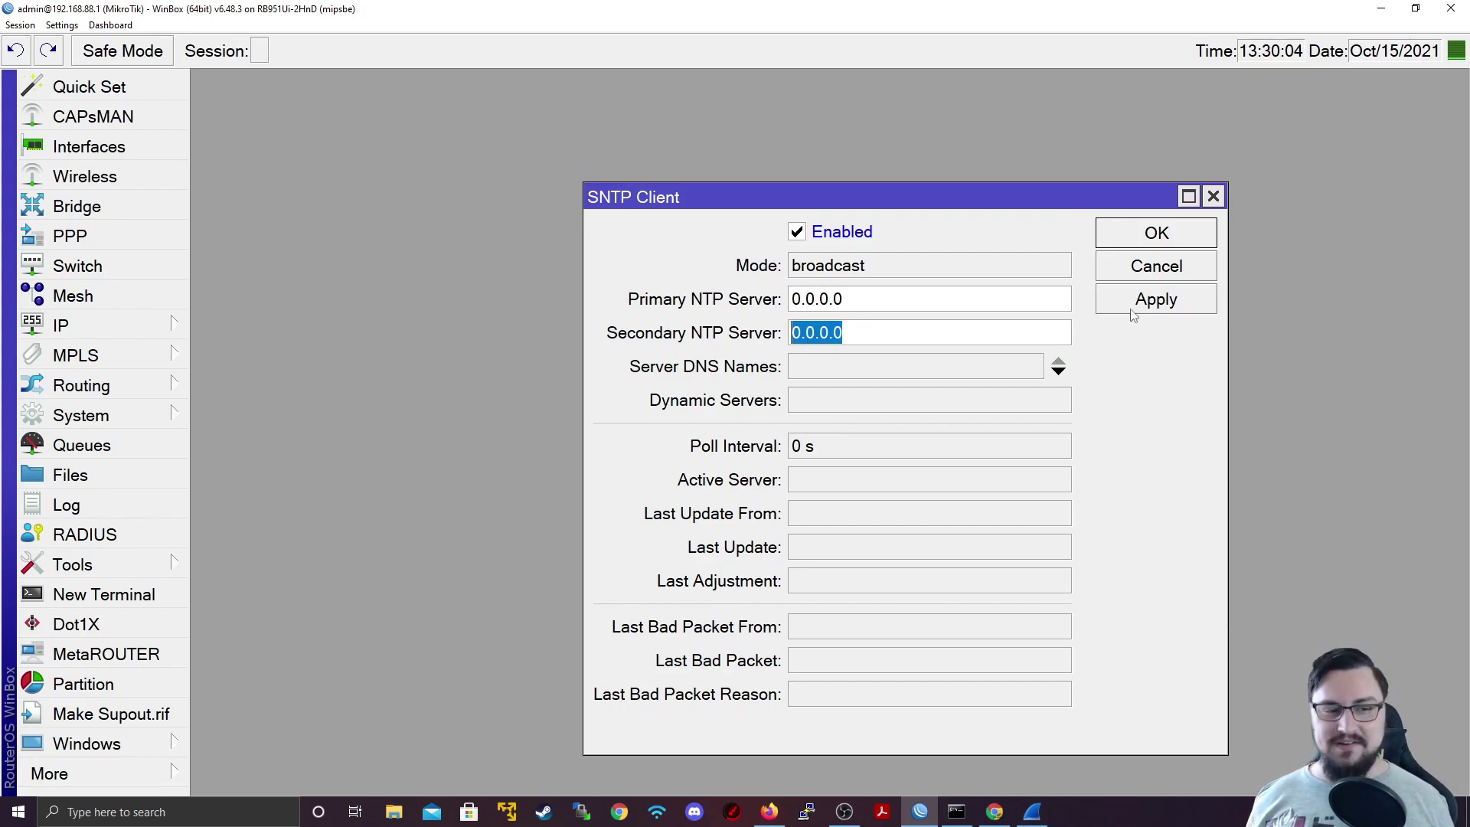
{"action": "left_click", "coordinate": [805, 365]}
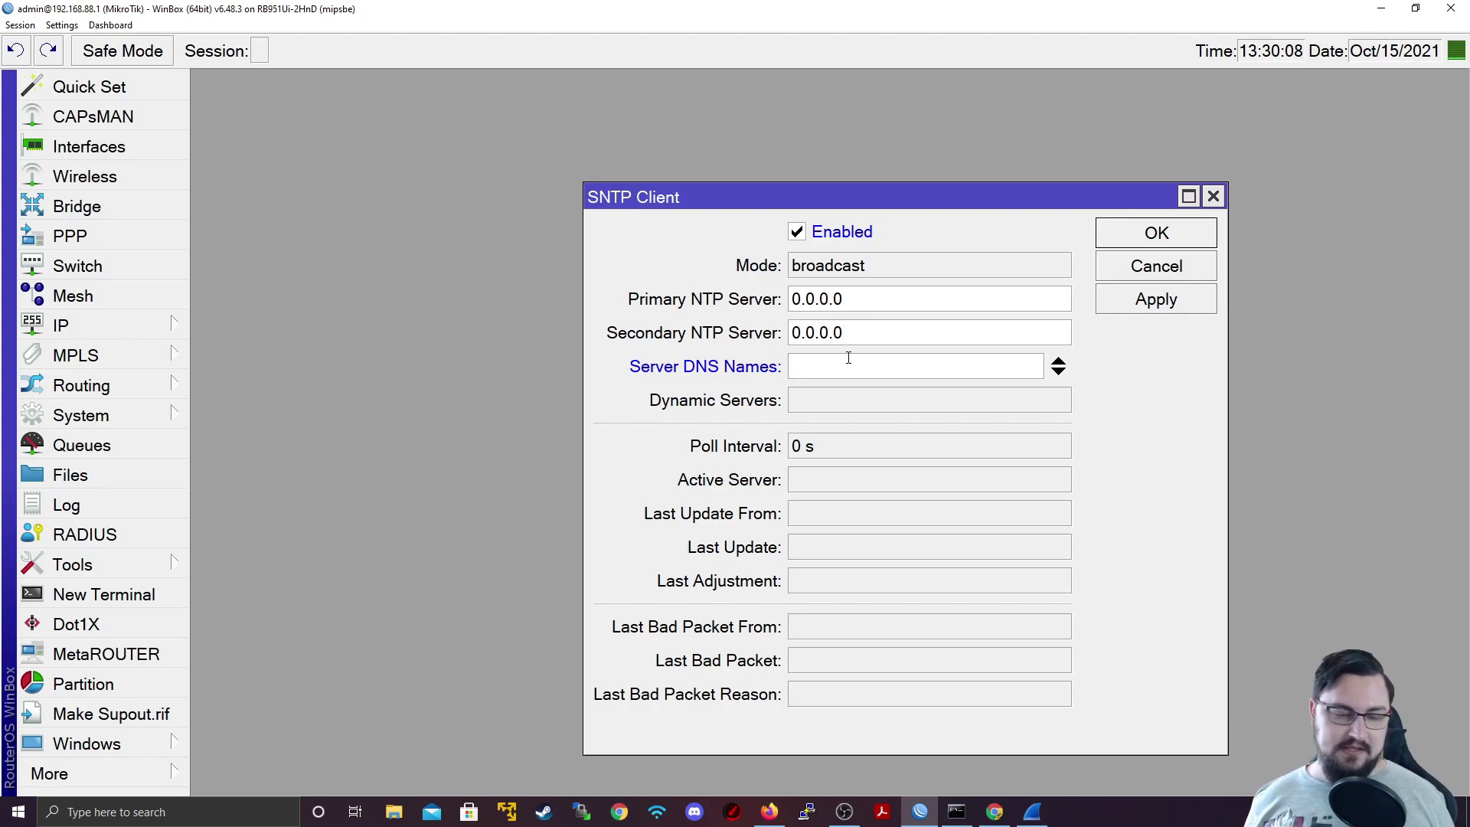
{"action": "type", "text": "time.nist"}
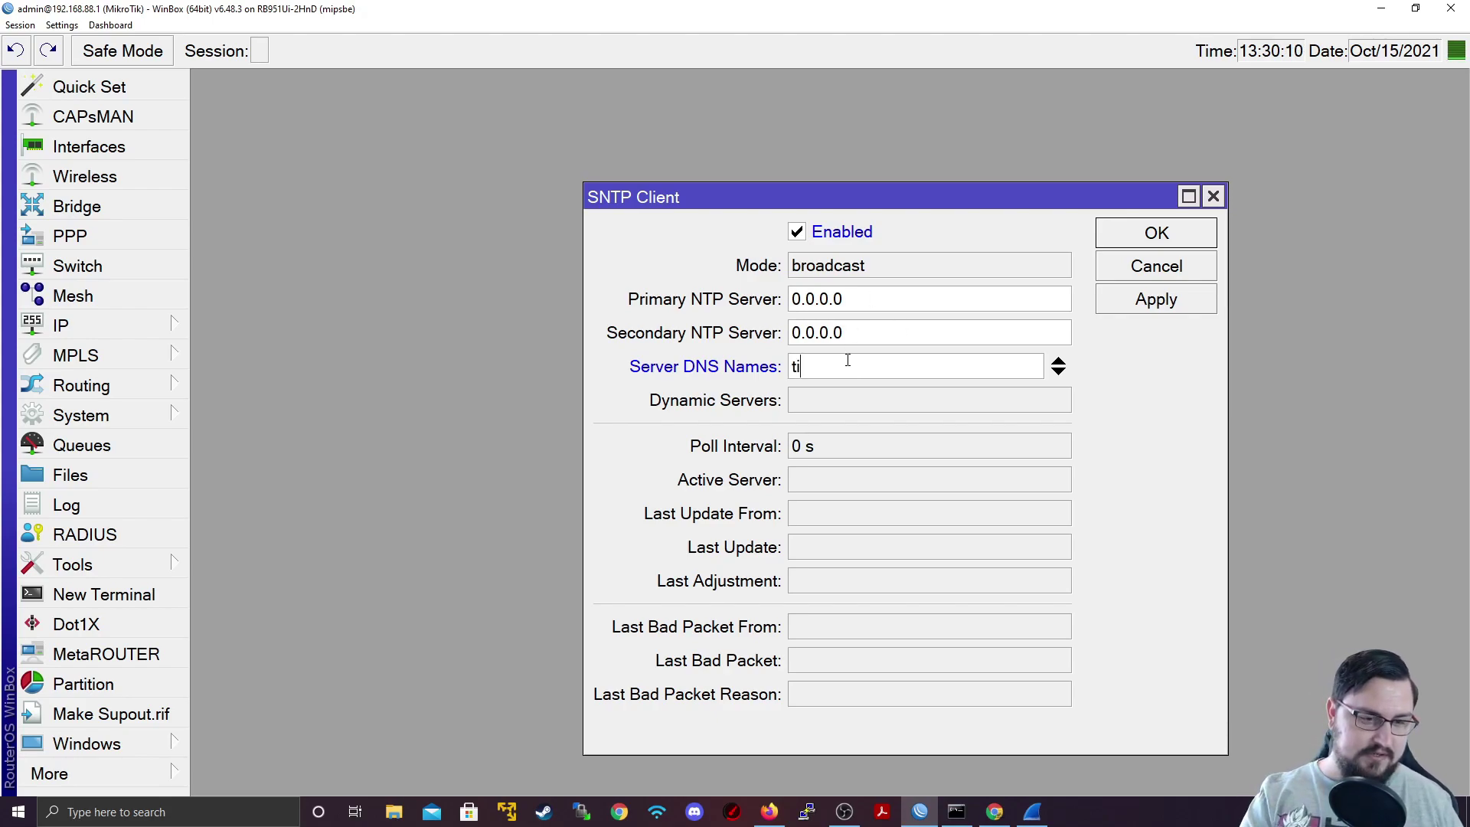
{"action": "type", "text": "v"}
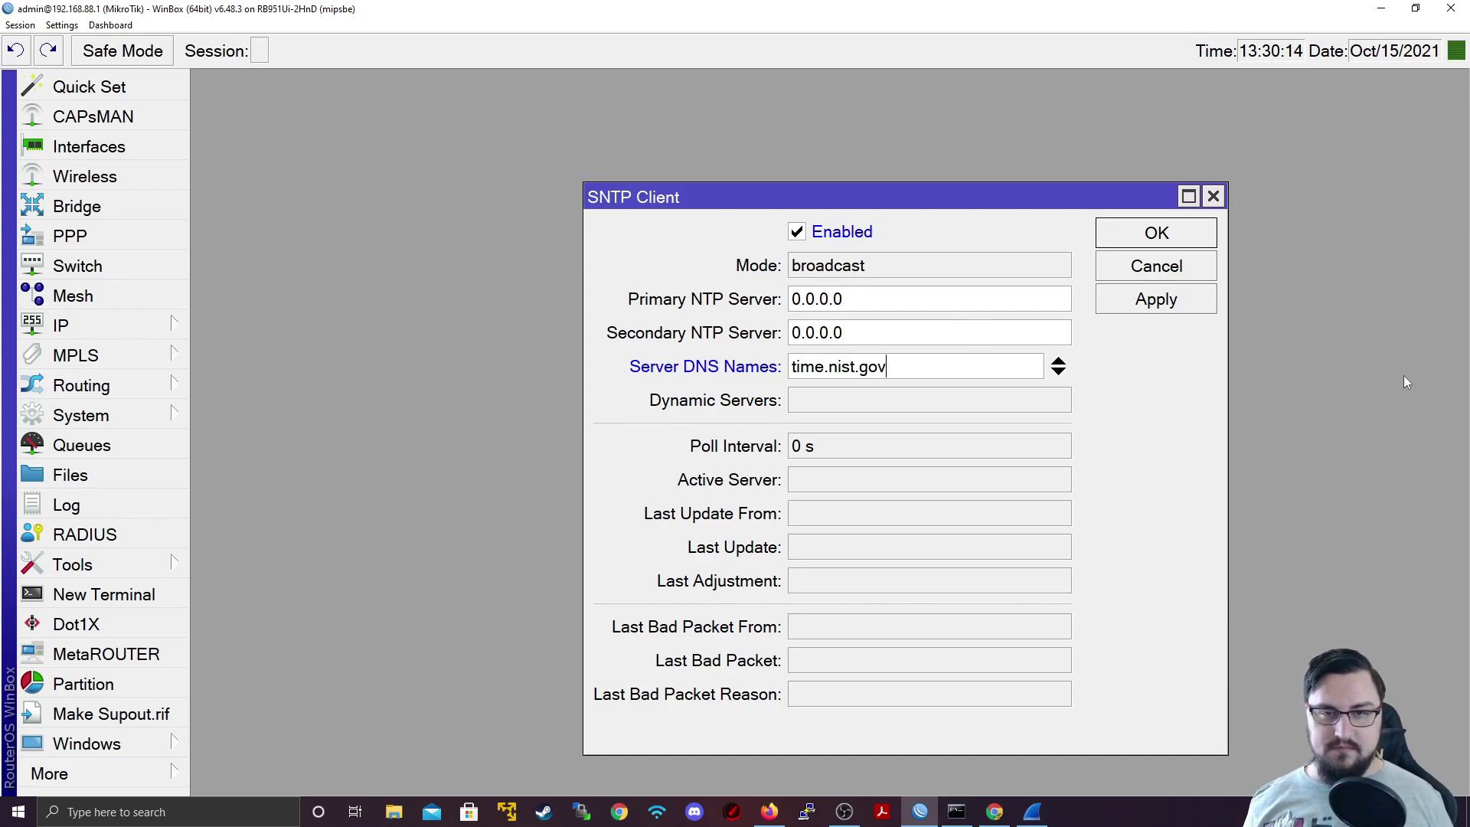
{"action": "left_click", "coordinate": [1184, 305]}
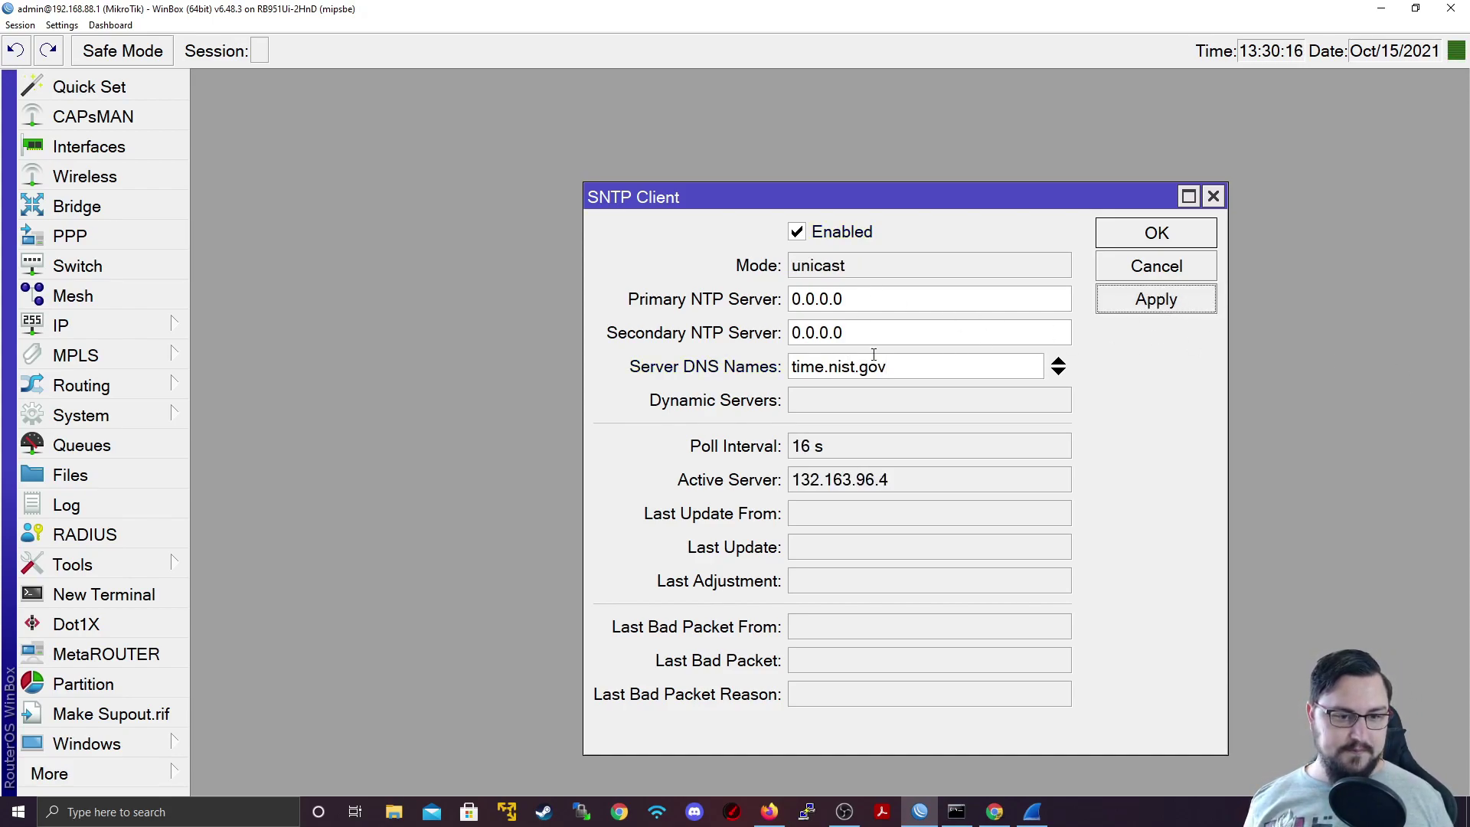
{"action": "double_click", "coordinate": [892, 480]}
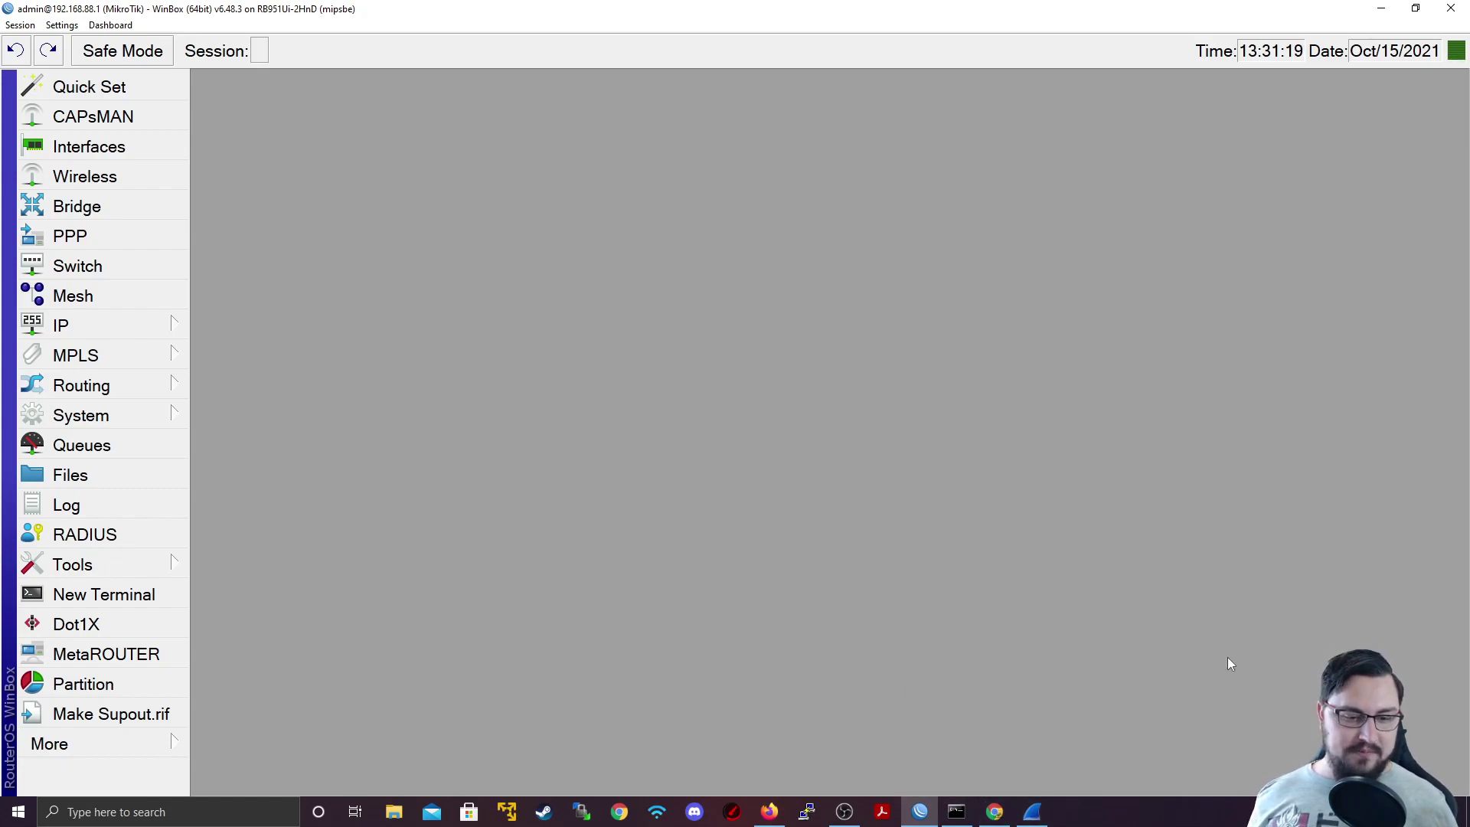
Switch to Firefox and bring Wikipedia's "List of TCP and UDP port numbers" article onto this screen.
{"action": "left_click", "coordinate": [769, 812]}
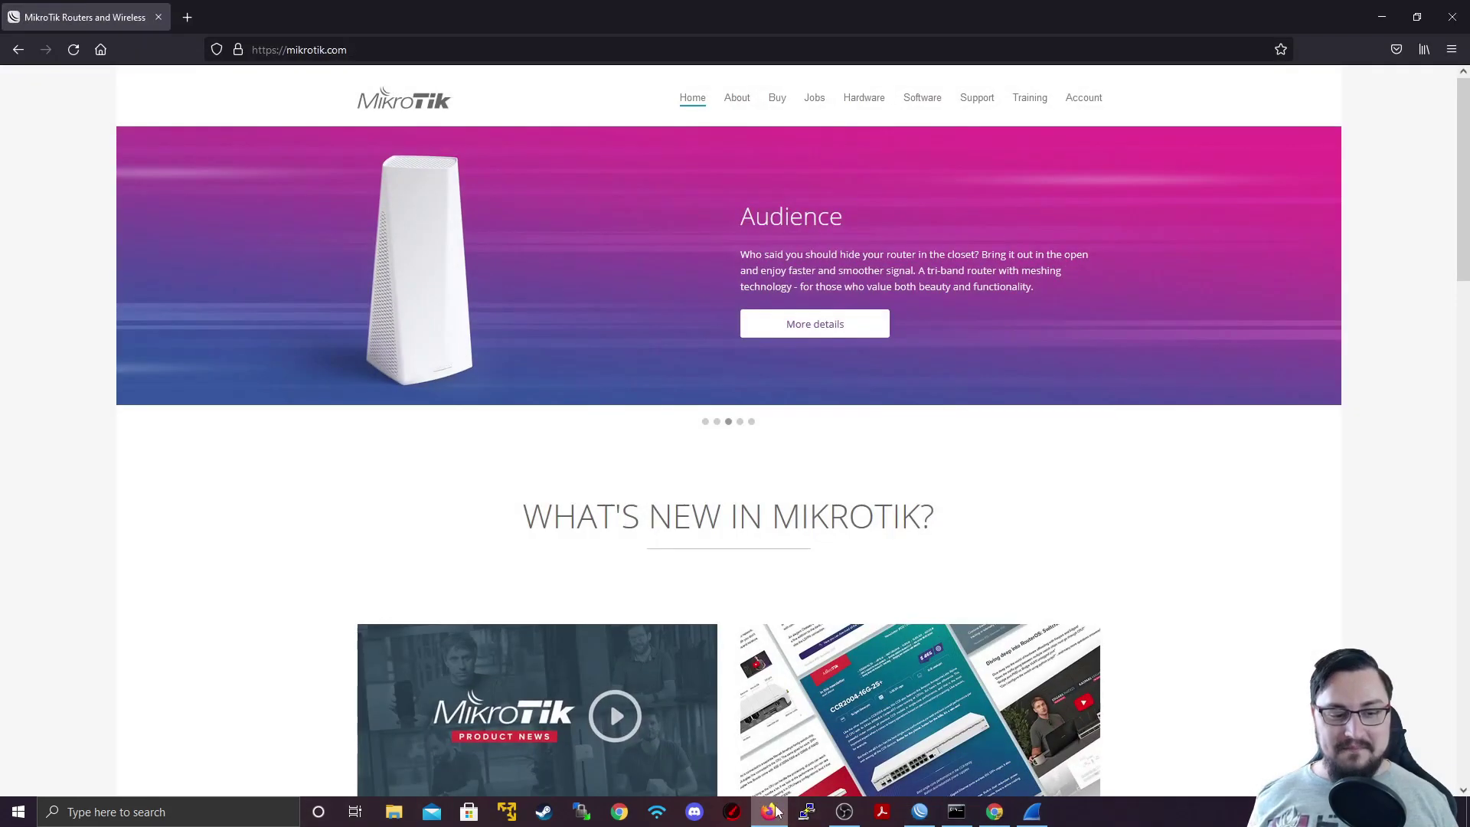
{"action": "left_click_drag", "start_coordinate": [463, 7], "coordinate": [1469, 132]}
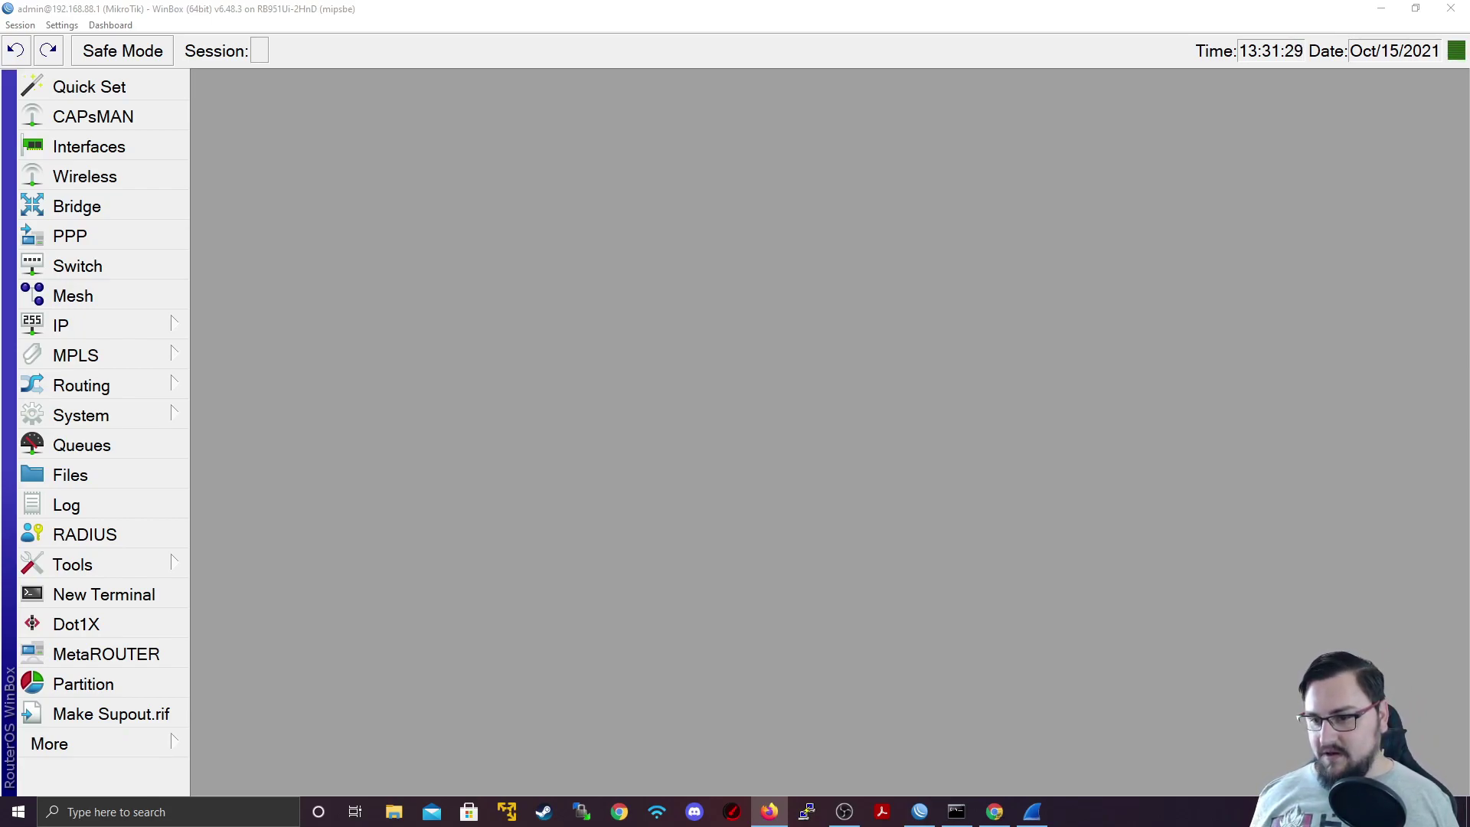
{"action": "left_click_drag", "start_coordinate": [0, 76], "coordinate": [844, 83]}
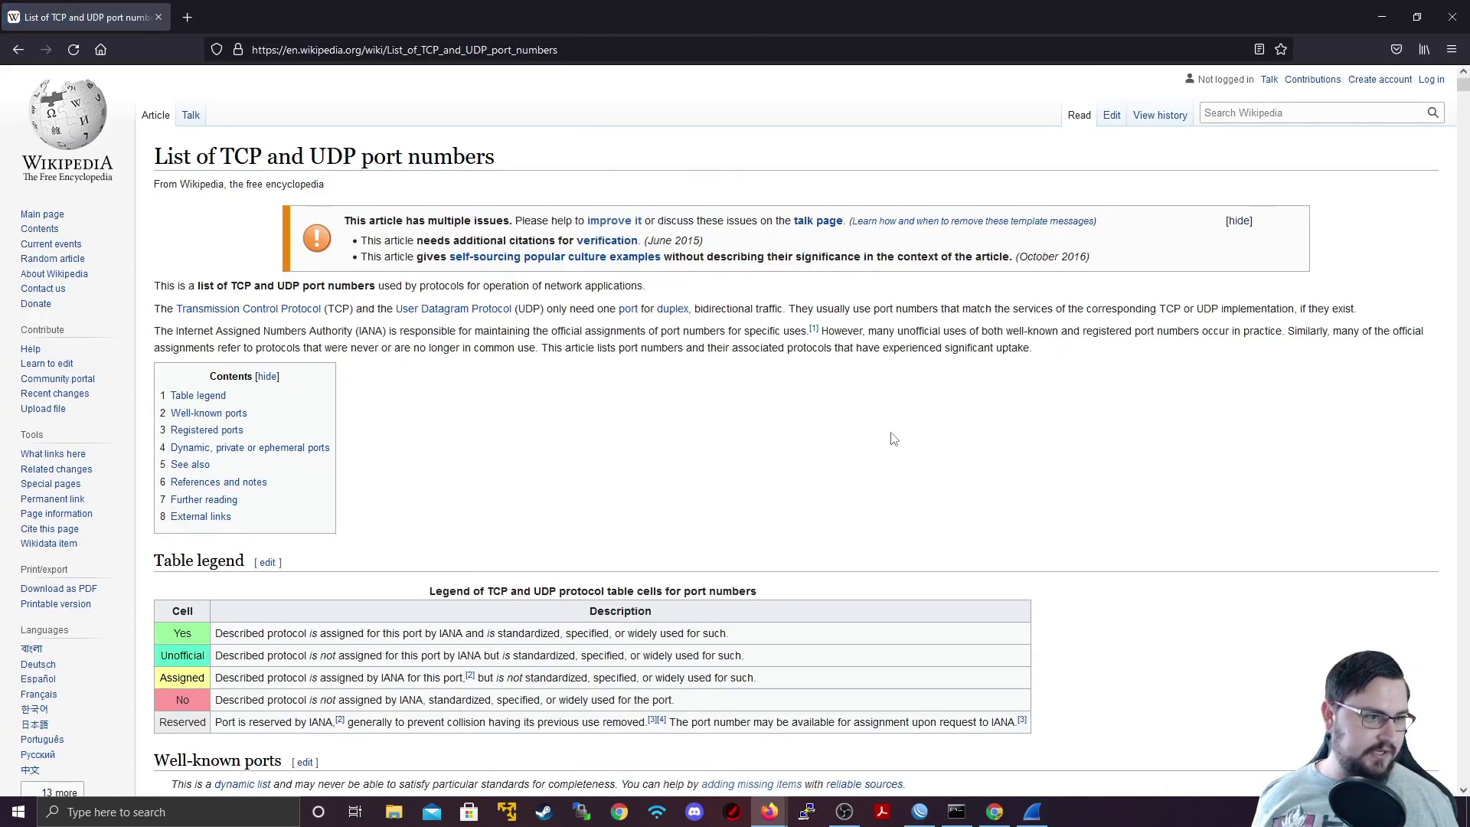
Examine the article's table legend, including the IANA assignment, and the first rows of the well-known ports table.
{"action": "scroll", "coordinate": [870, 436], "scroll_direction": "down", "scroll_amount": 10}
{"action": "scroll", "coordinate": [475, 345], "scroll_direction": "up", "scroll_amount": 8}
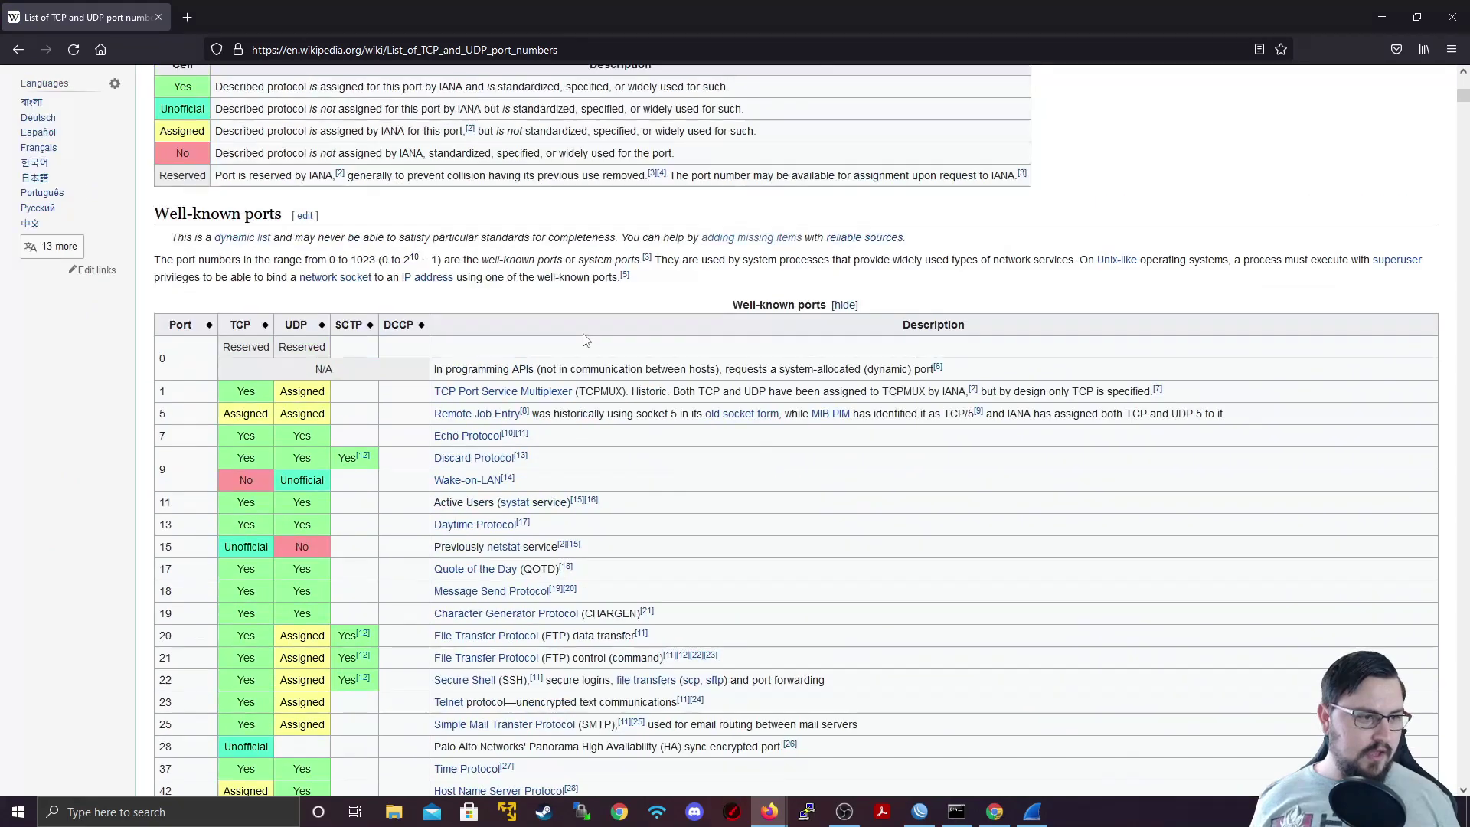
{"action": "scroll", "coordinate": [411, 331], "scroll_direction": "down", "scroll_amount": 4}
{"action": "scroll", "coordinate": [417, 337], "scroll_direction": "up", "scroll_amount": 4}
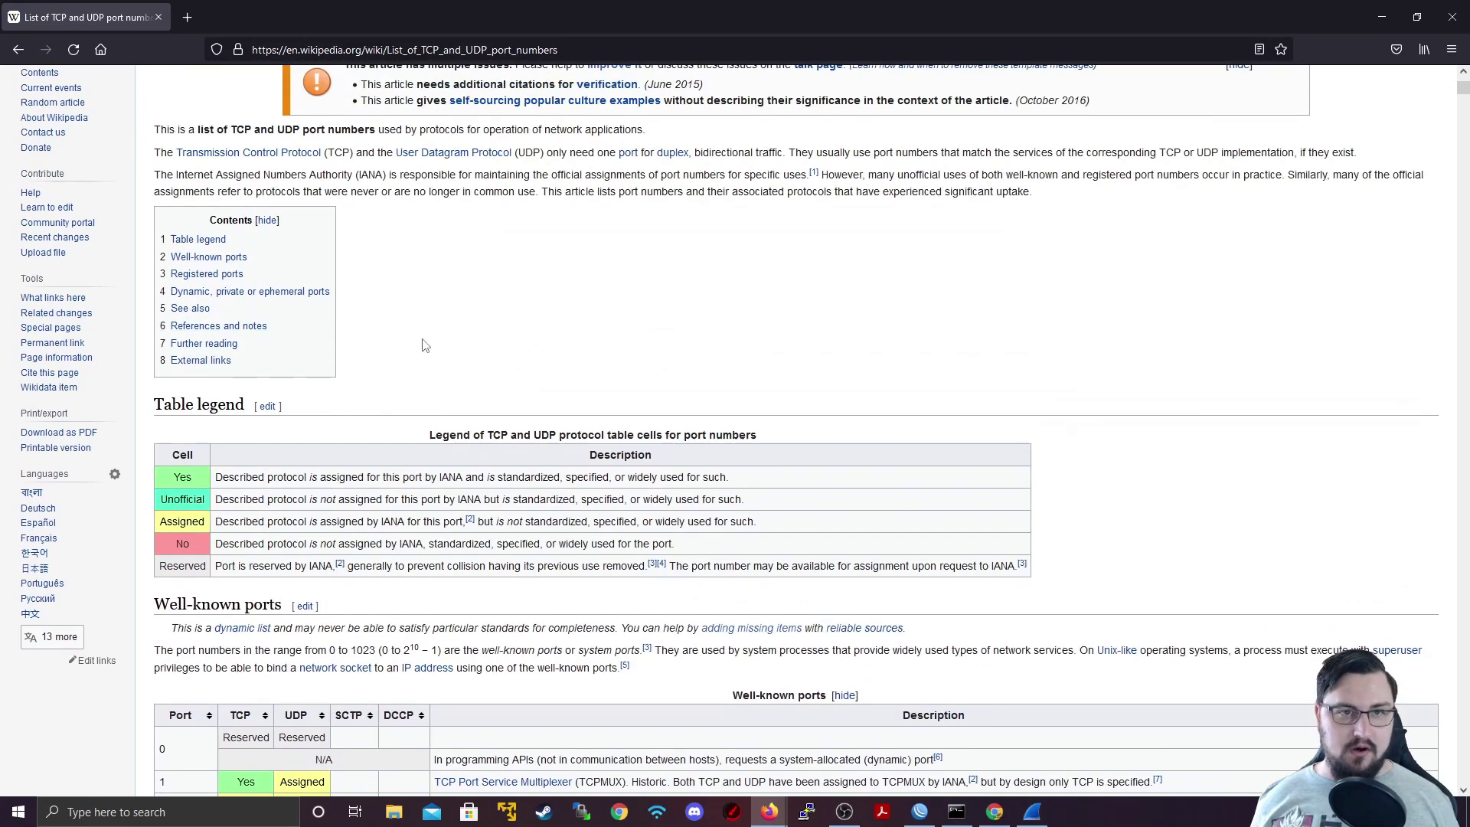
{"action": "scroll", "coordinate": [456, 307], "scroll_direction": "down", "scroll_amount": 5}
{"action": "left_click_drag", "start_coordinate": [437, 242], "coordinate": [464, 242]}
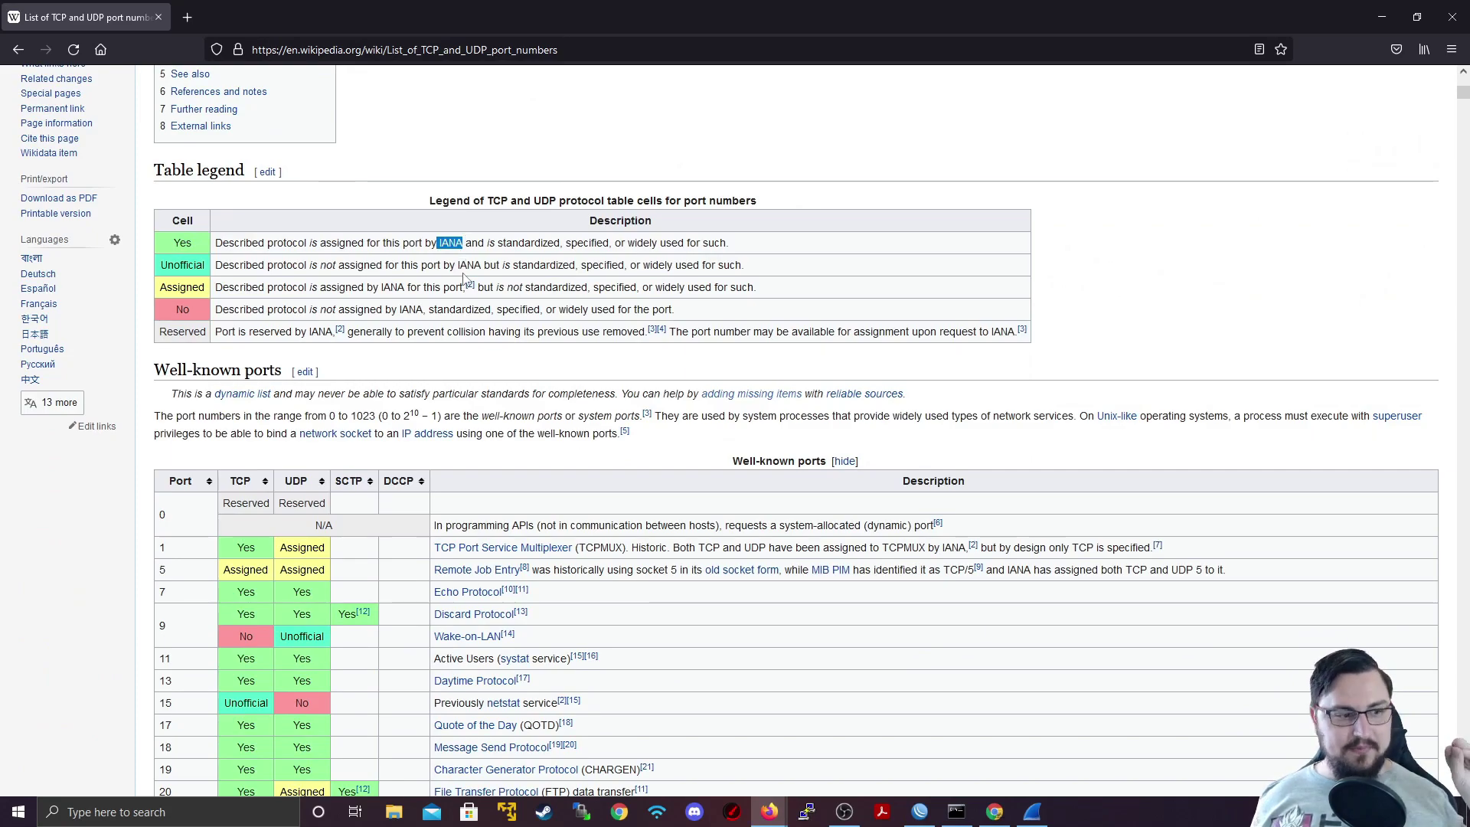
{"action": "scroll", "coordinate": [464, 277], "scroll_direction": "down", "scroll_amount": 2}
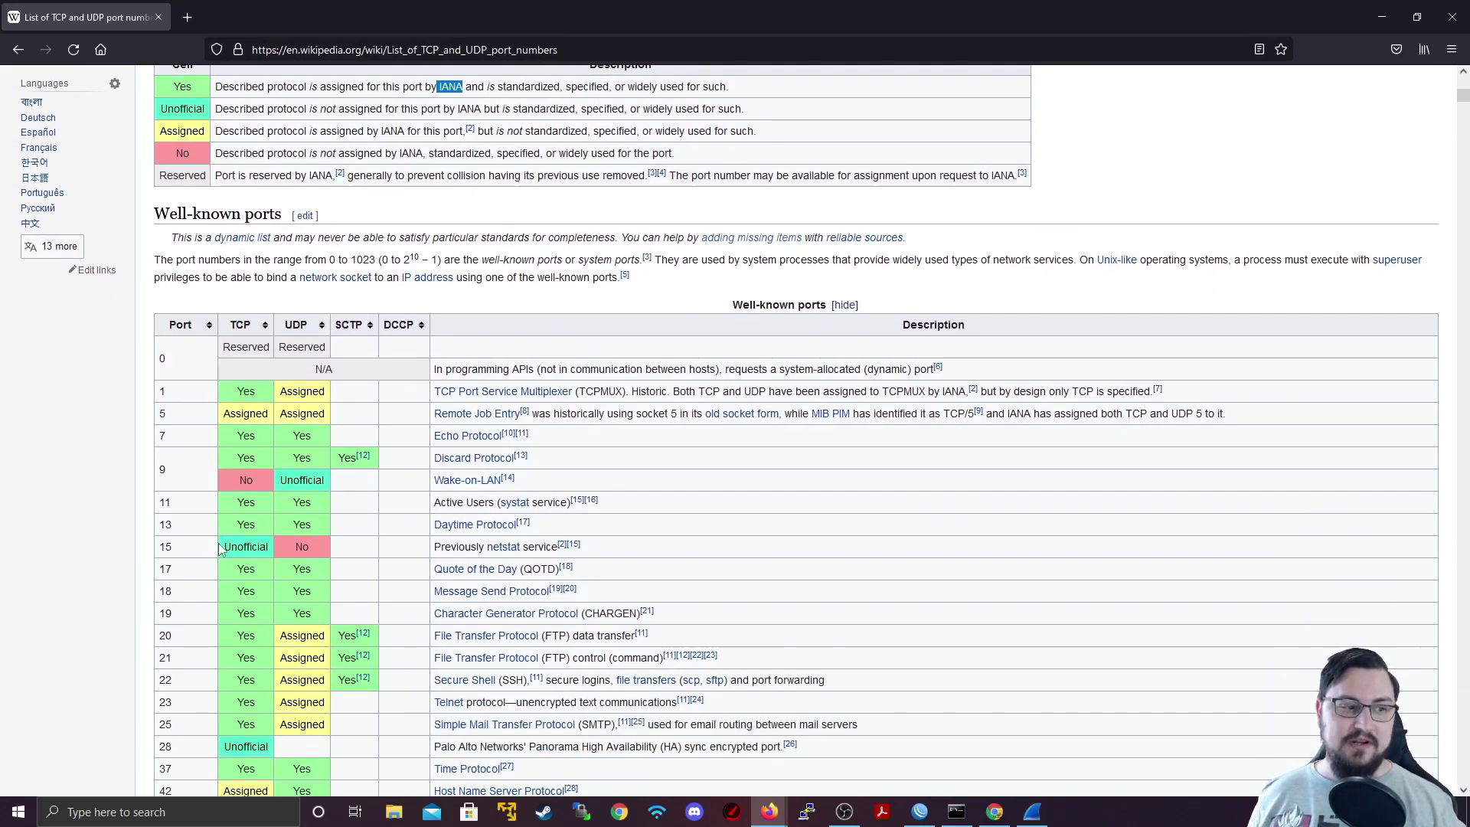
{"action": "scroll", "coordinate": [220, 540], "scroll_direction": "down", "scroll_amount": 5}
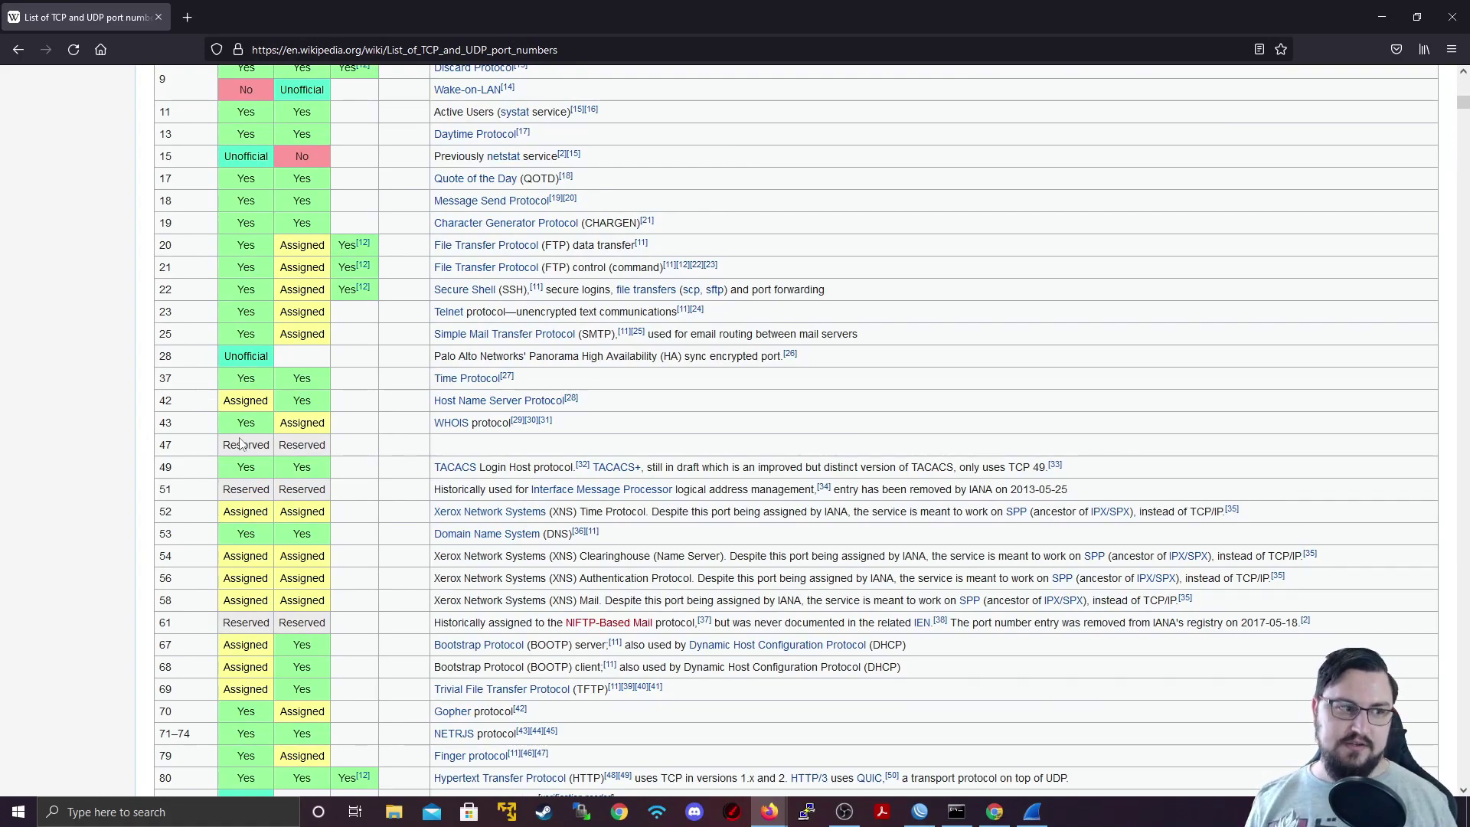
{"action": "scroll", "coordinate": [258, 444], "scroll_direction": "up", "scroll_amount": 2}
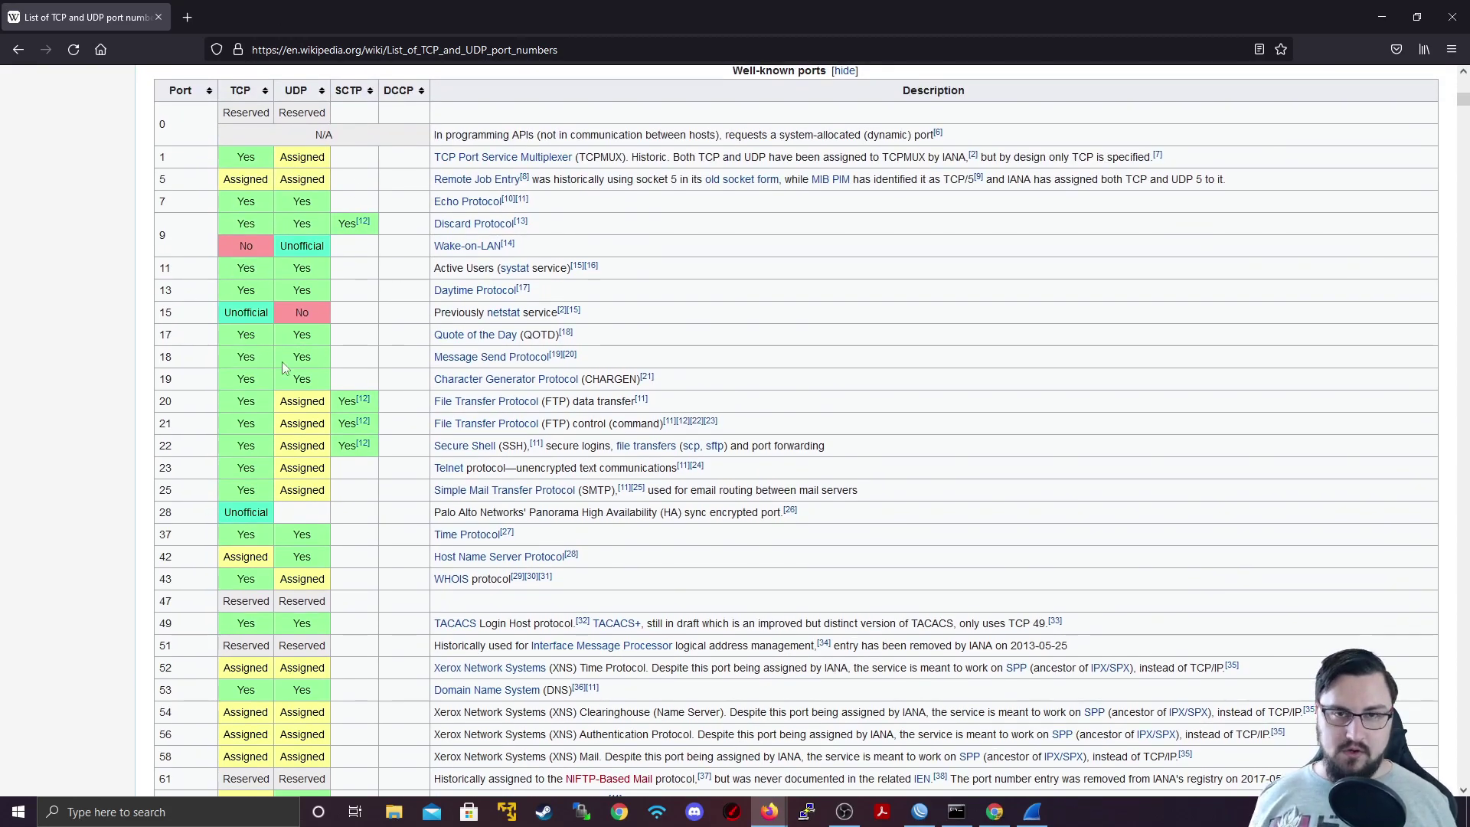
{"action": "scroll", "coordinate": [284, 367], "scroll_direction": "down", "scroll_amount": 1}
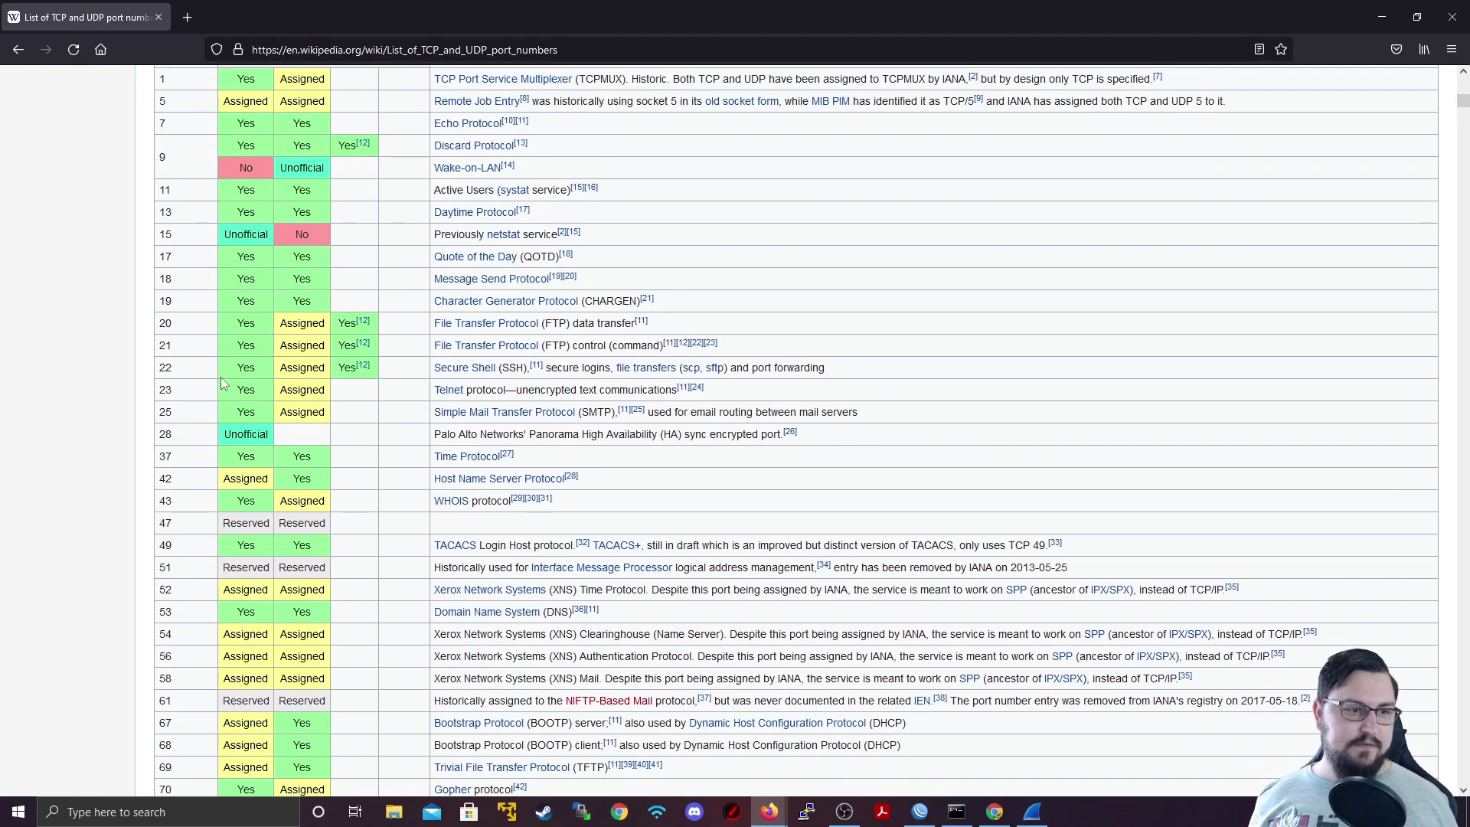
Highlight the well-known port entries for FTP, Telnet, SMTP, Time Protocol, DNS and POP3 while reading the table.
{"action": "left_click_drag", "start_coordinate": [216, 337], "coordinate": [607, 350]}
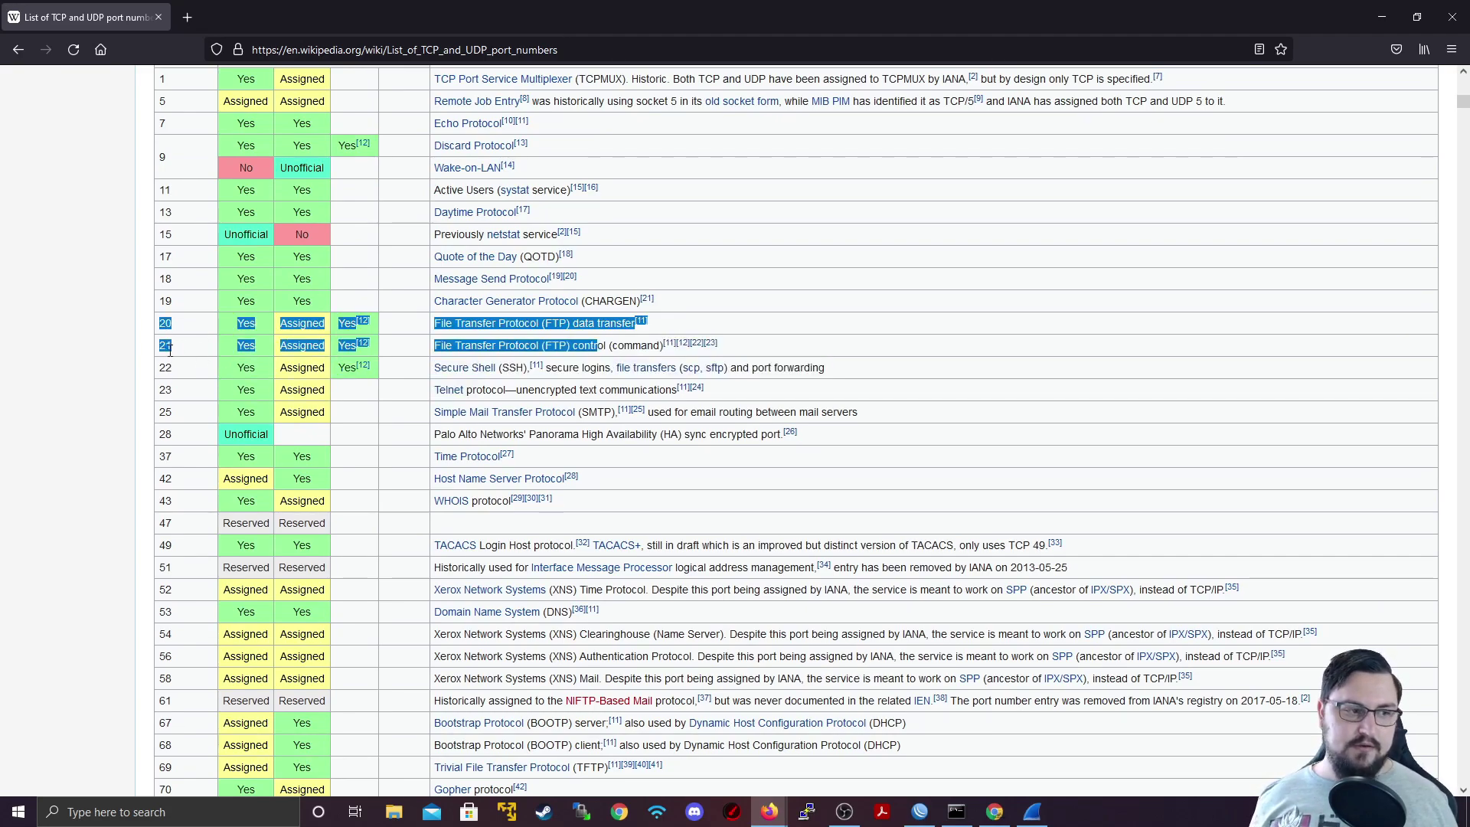
{"action": "left_click_drag", "start_coordinate": [157, 389], "coordinate": [447, 392]}
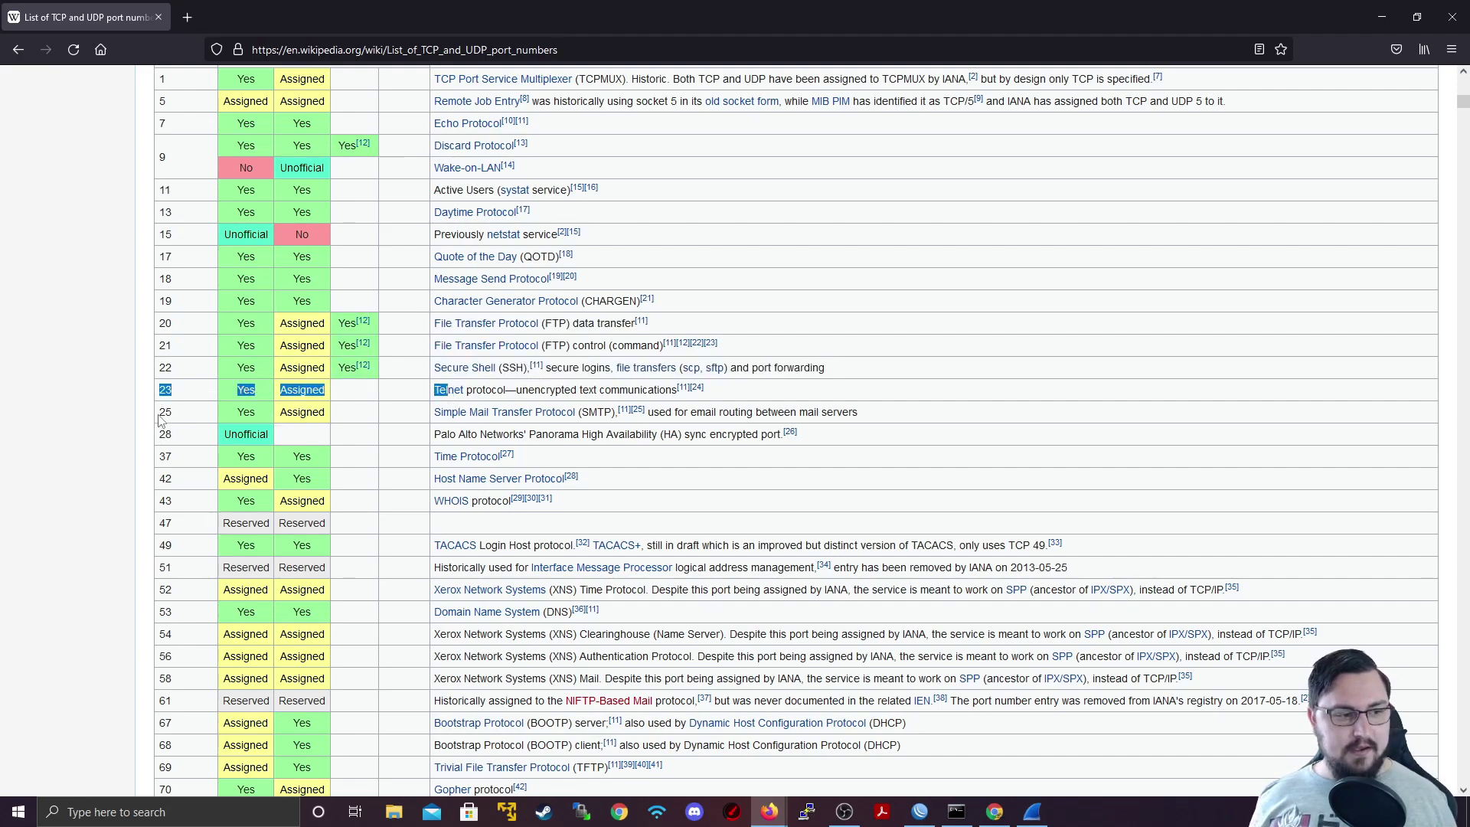
{"action": "left_click_drag", "start_coordinate": [161, 414], "coordinate": [442, 414]}
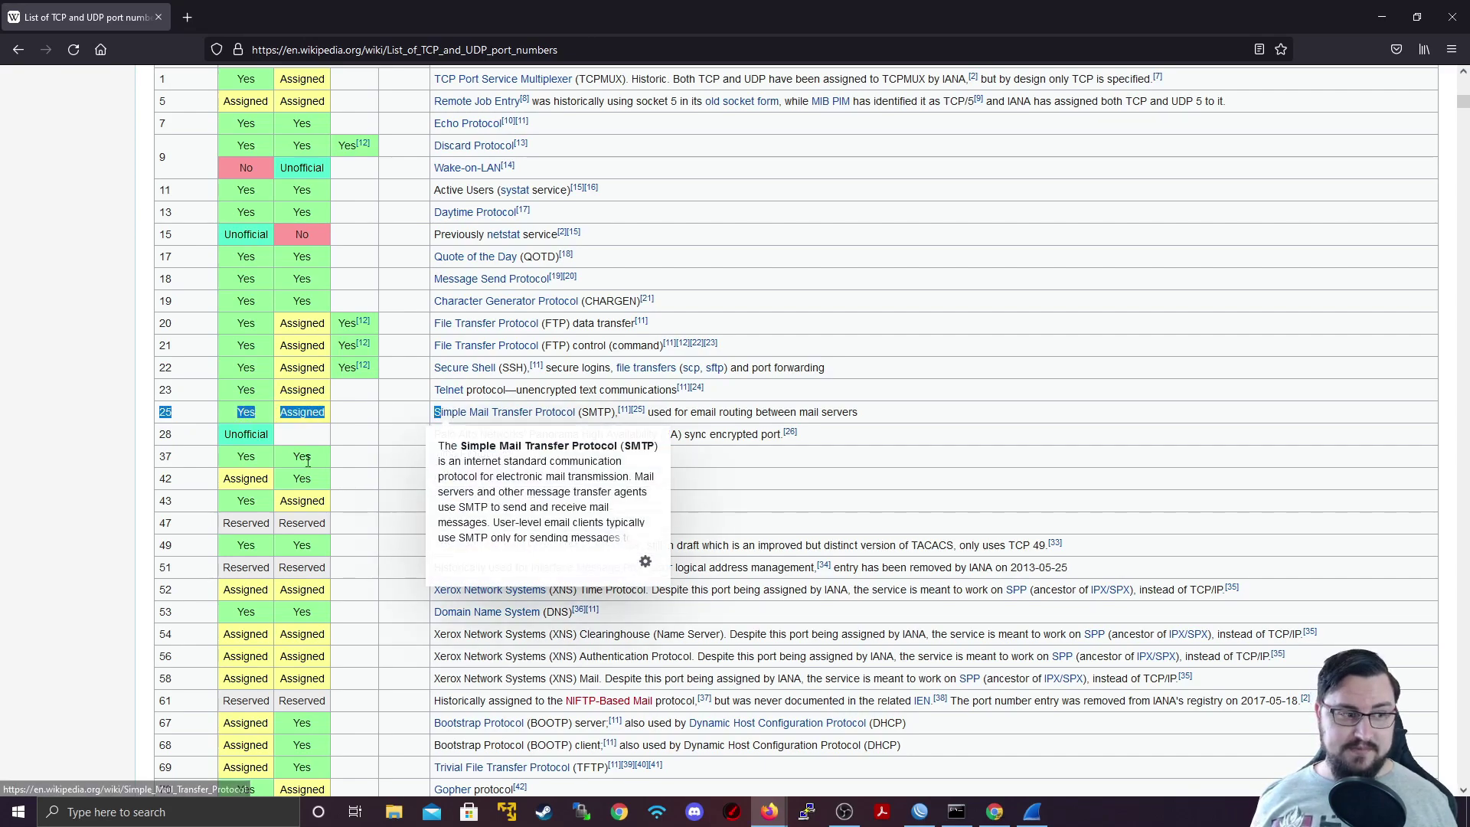
{"action": "scroll", "coordinate": [306, 461], "scroll_direction": "down", "scroll_amount": 2}
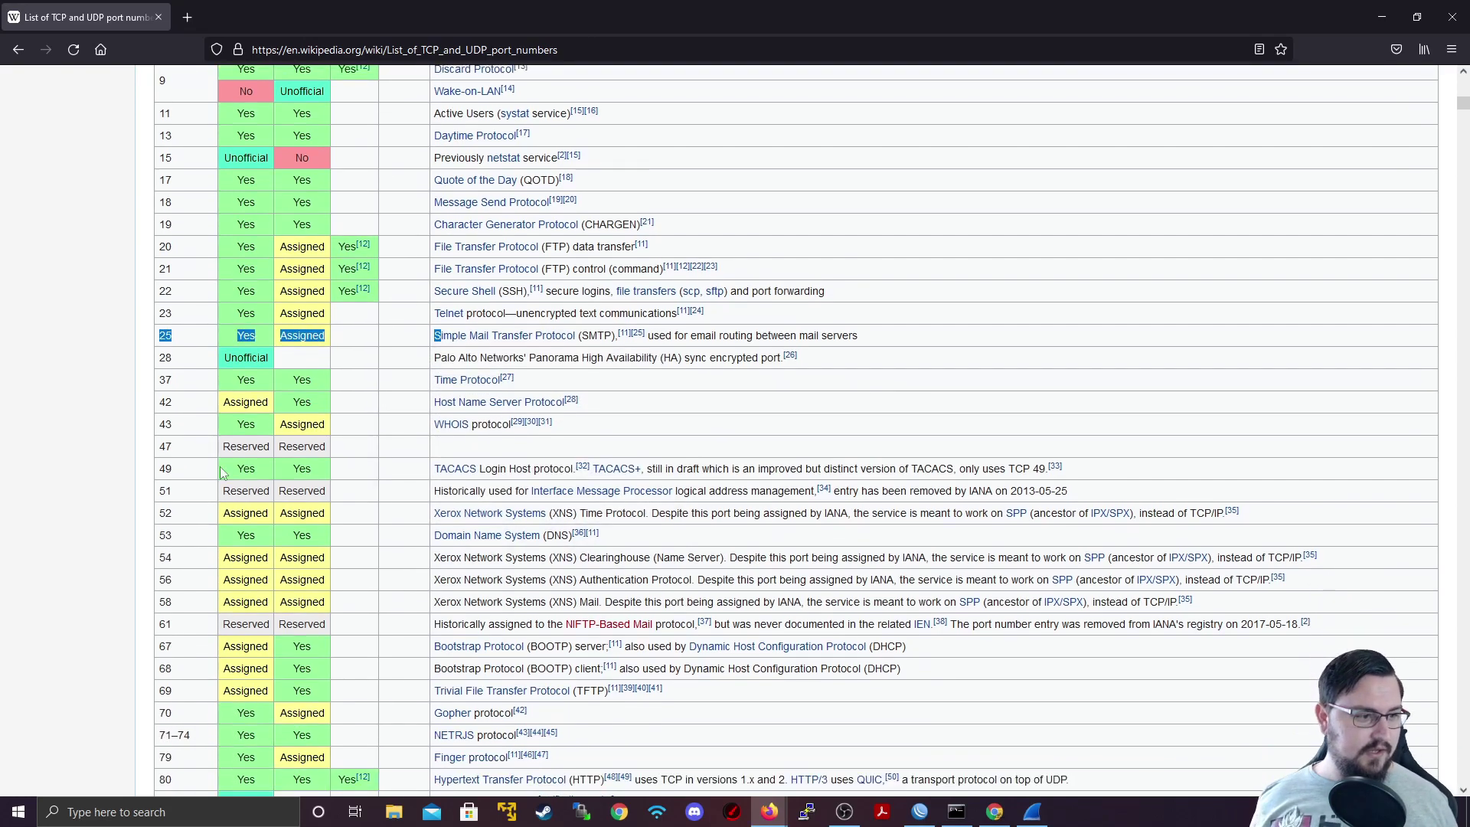
{"action": "left_click_drag", "start_coordinate": [238, 378], "coordinate": [354, 388]}
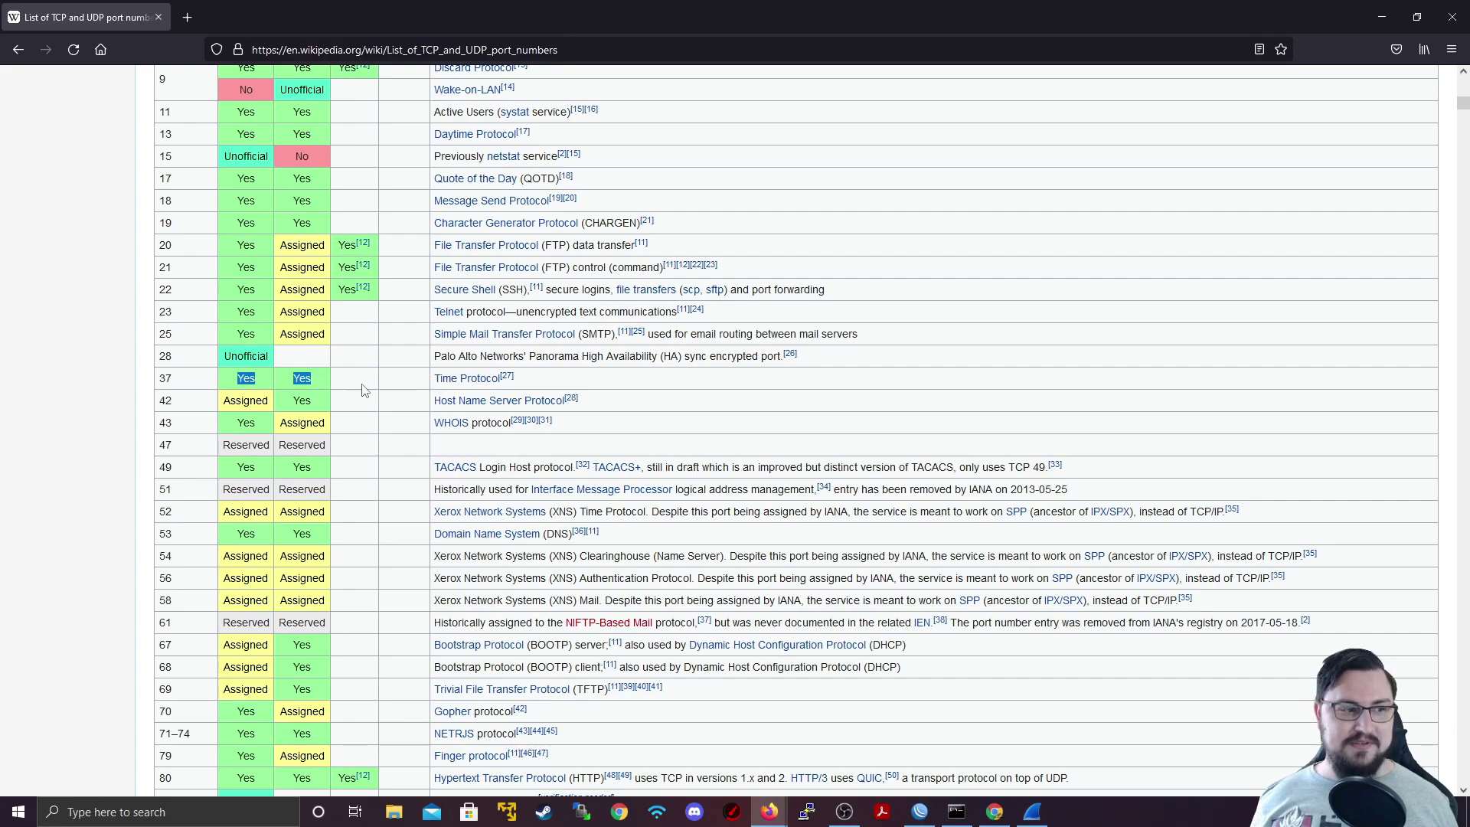
{"action": "scroll", "coordinate": [231, 383], "scroll_direction": "down", "scroll_amount": 2}
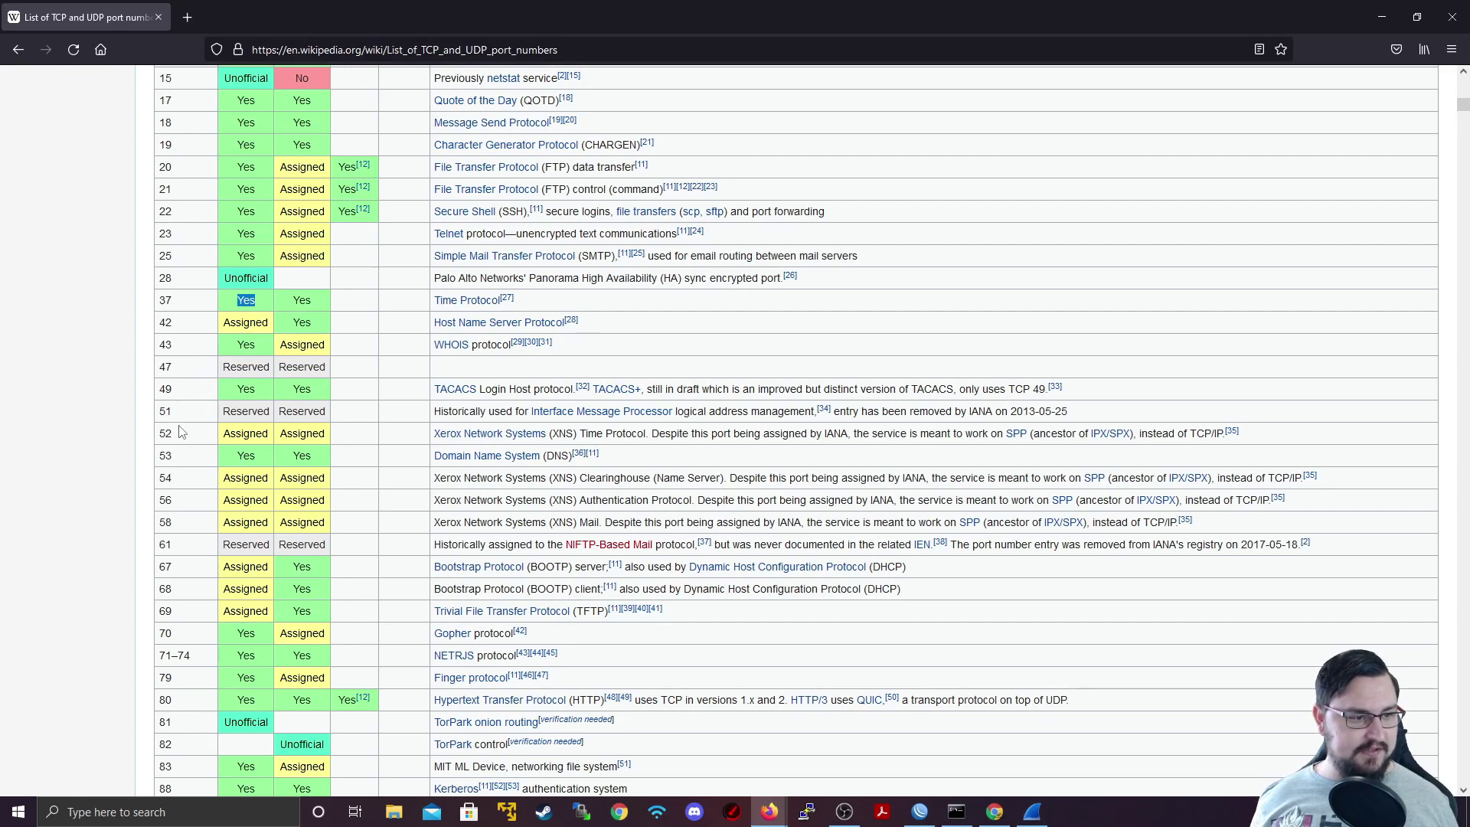
{"action": "double_click", "coordinate": [165, 456]}
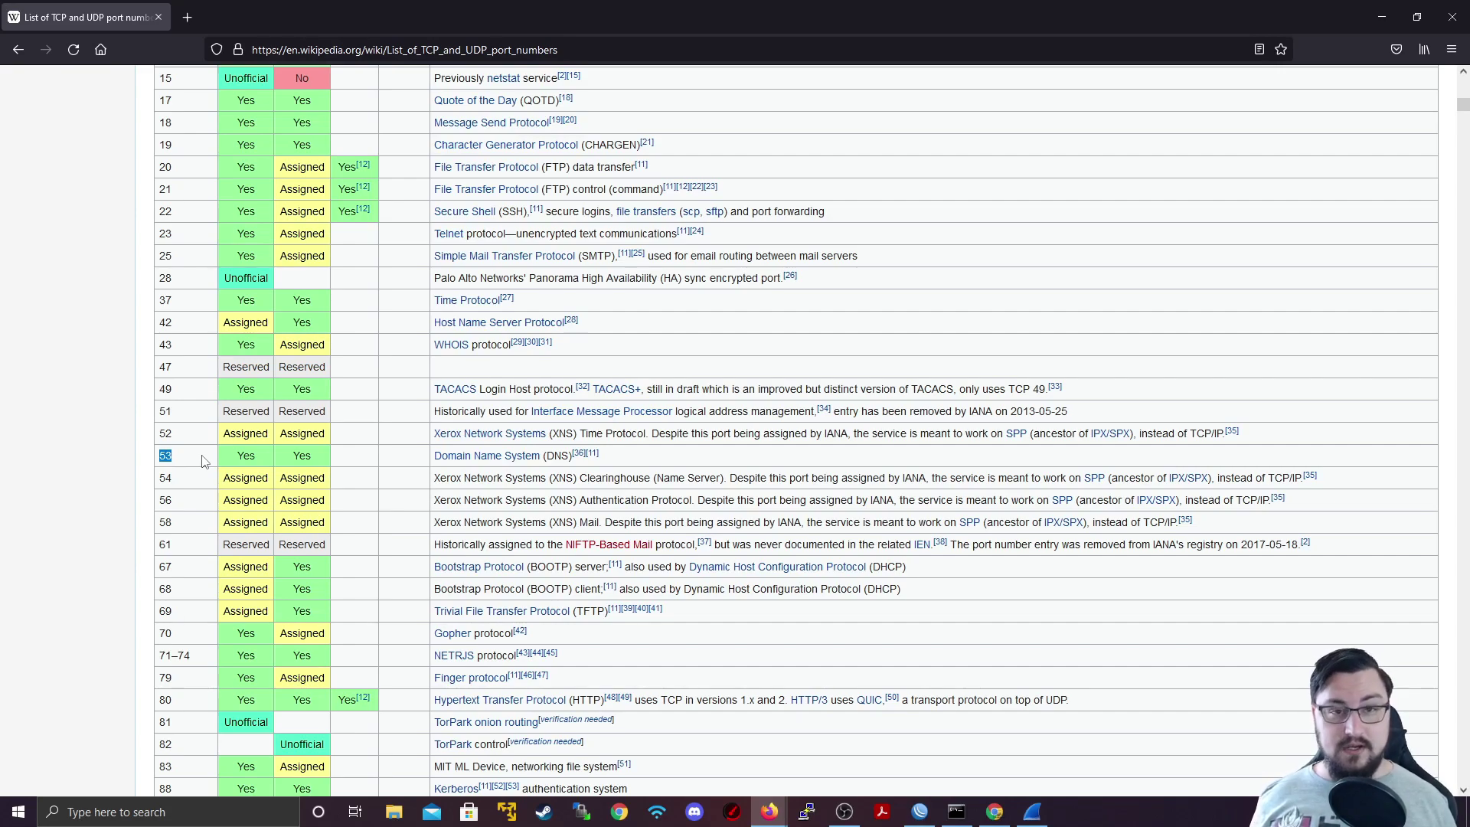
{"action": "scroll", "coordinate": [203, 461], "scroll_direction": "down", "scroll_amount": 6}
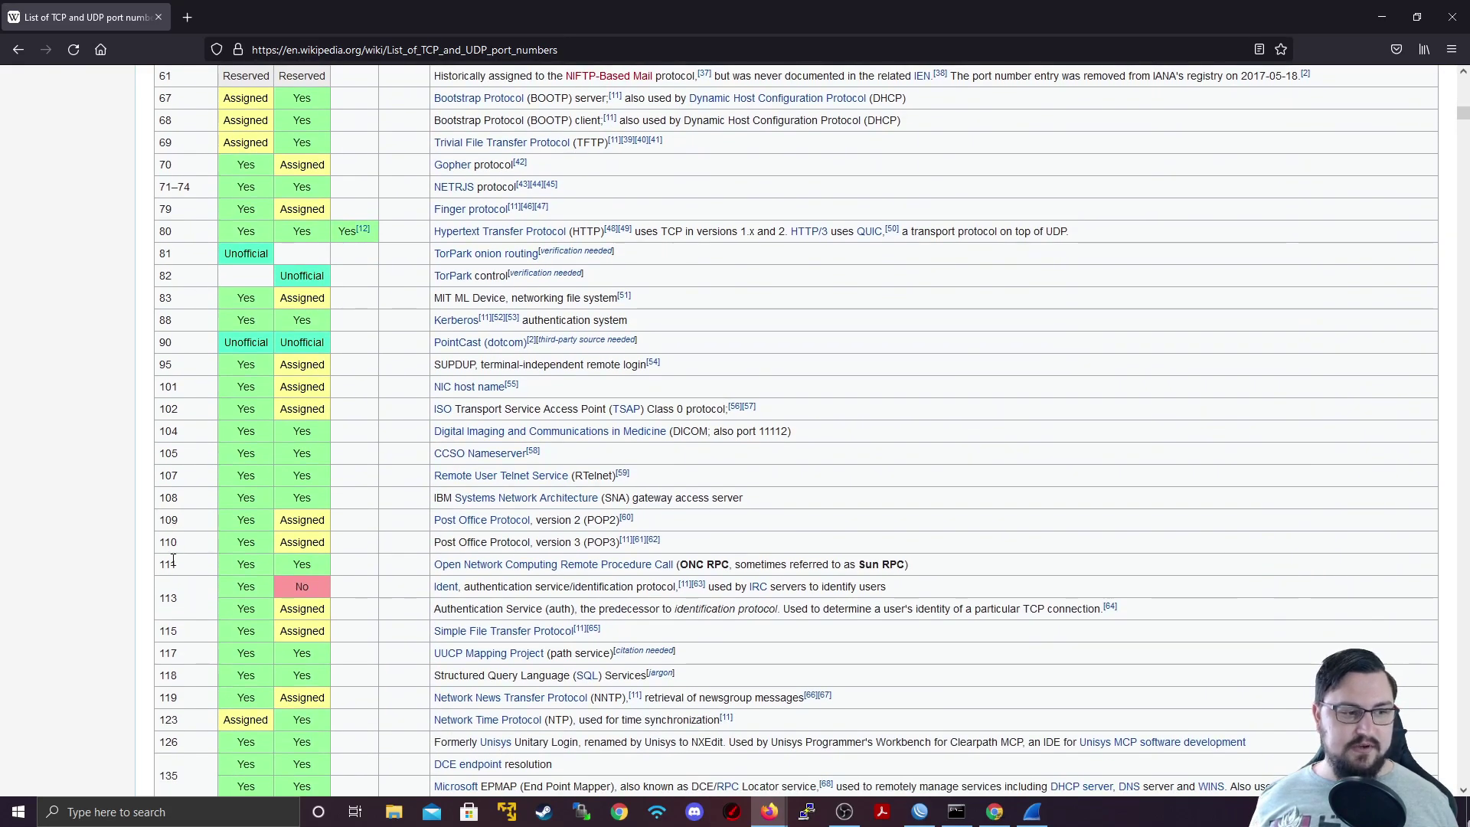
{"action": "left_click_drag", "start_coordinate": [170, 543], "coordinate": [604, 544]}
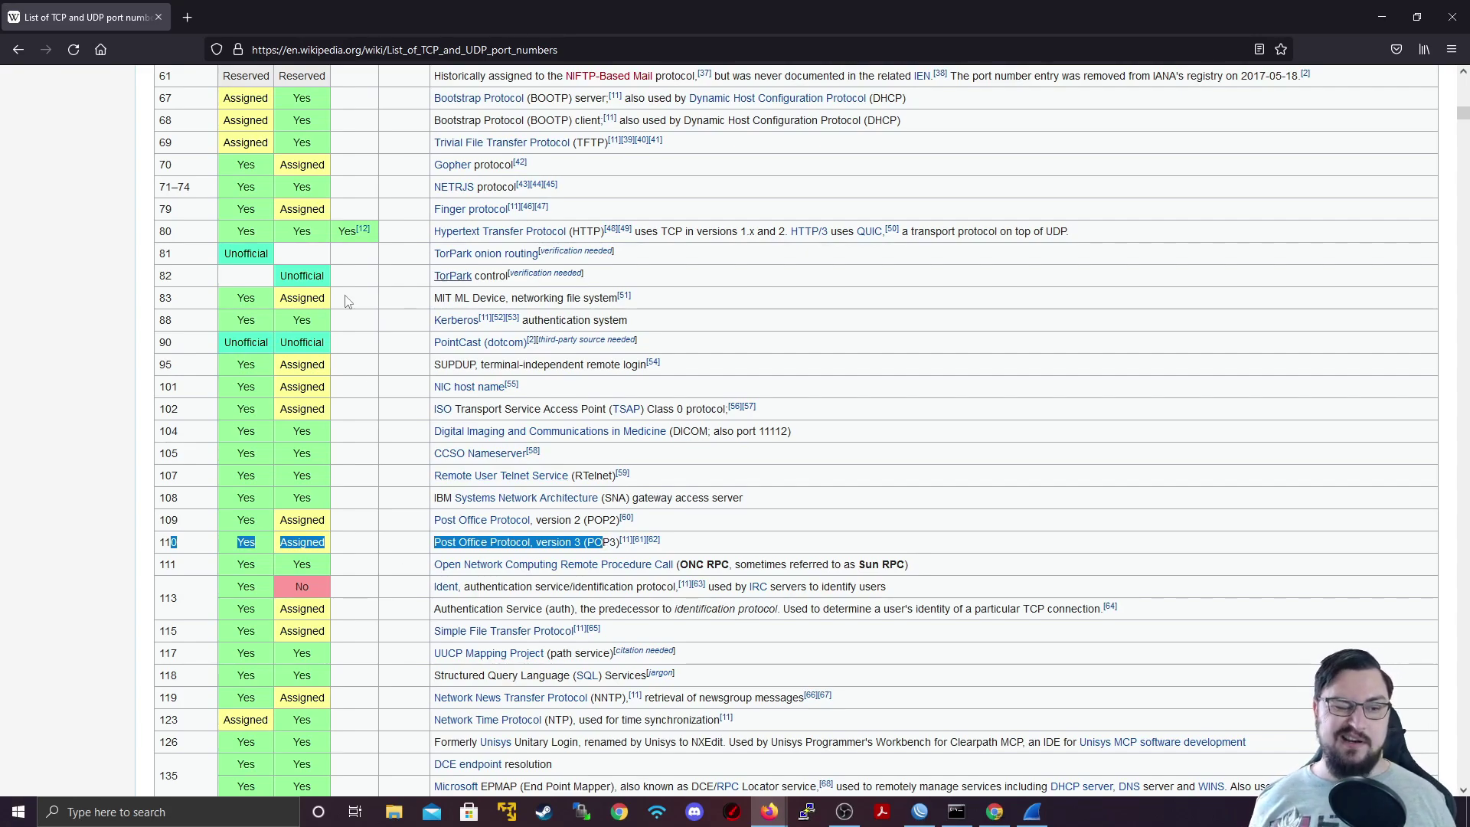
Look through the remaining well-known ports down to the start of the registered ports table.
{"action": "scroll", "coordinate": [419, 546], "scroll_direction": "down", "scroll_amount": 3}
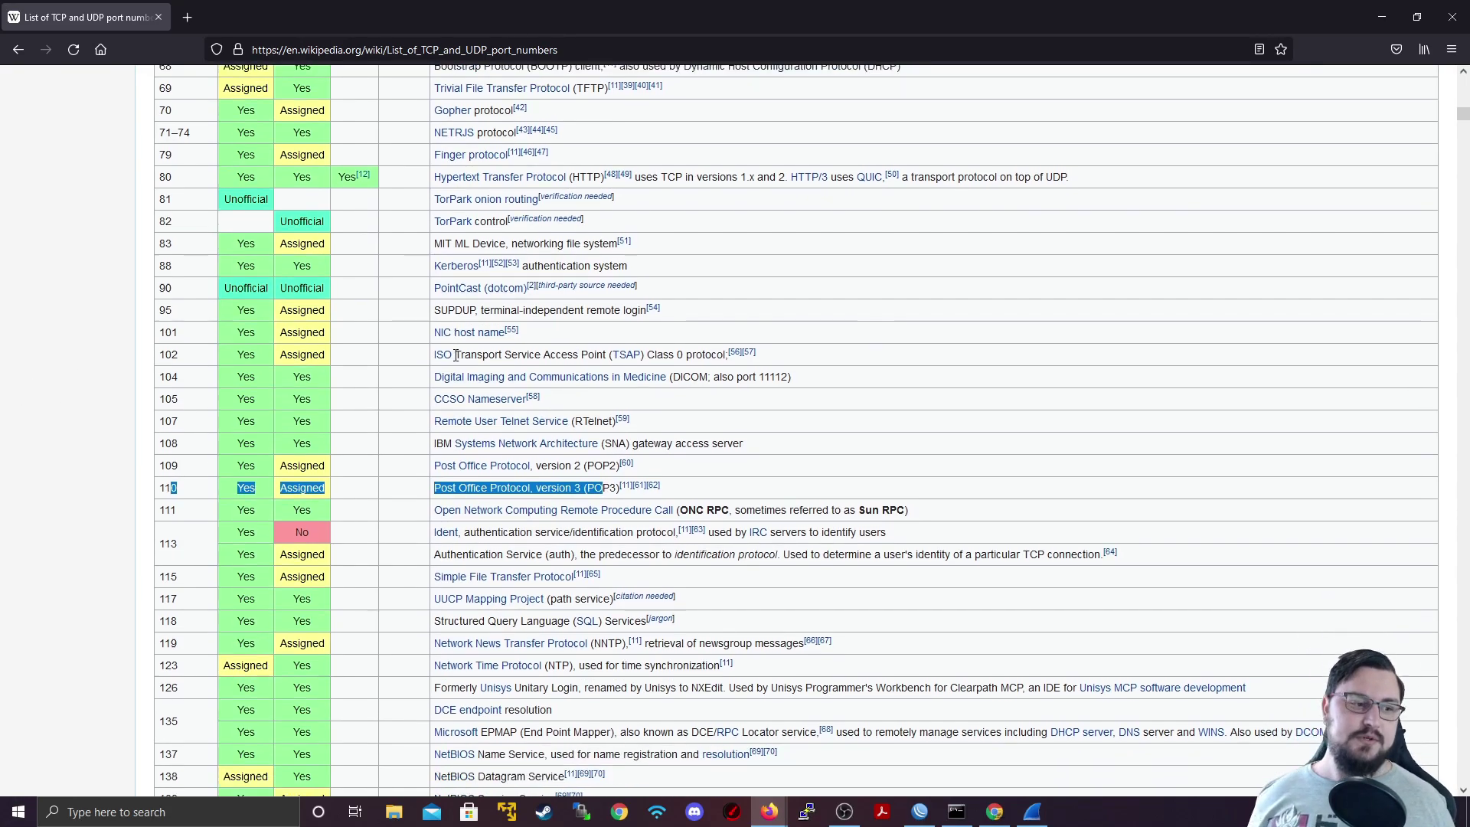
{"action": "scroll", "coordinate": [360, 382], "scroll_direction": "down", "scroll_amount": 4}
{"action": "scroll", "coordinate": [364, 354], "scroll_direction": "down", "scroll_amount": 8}
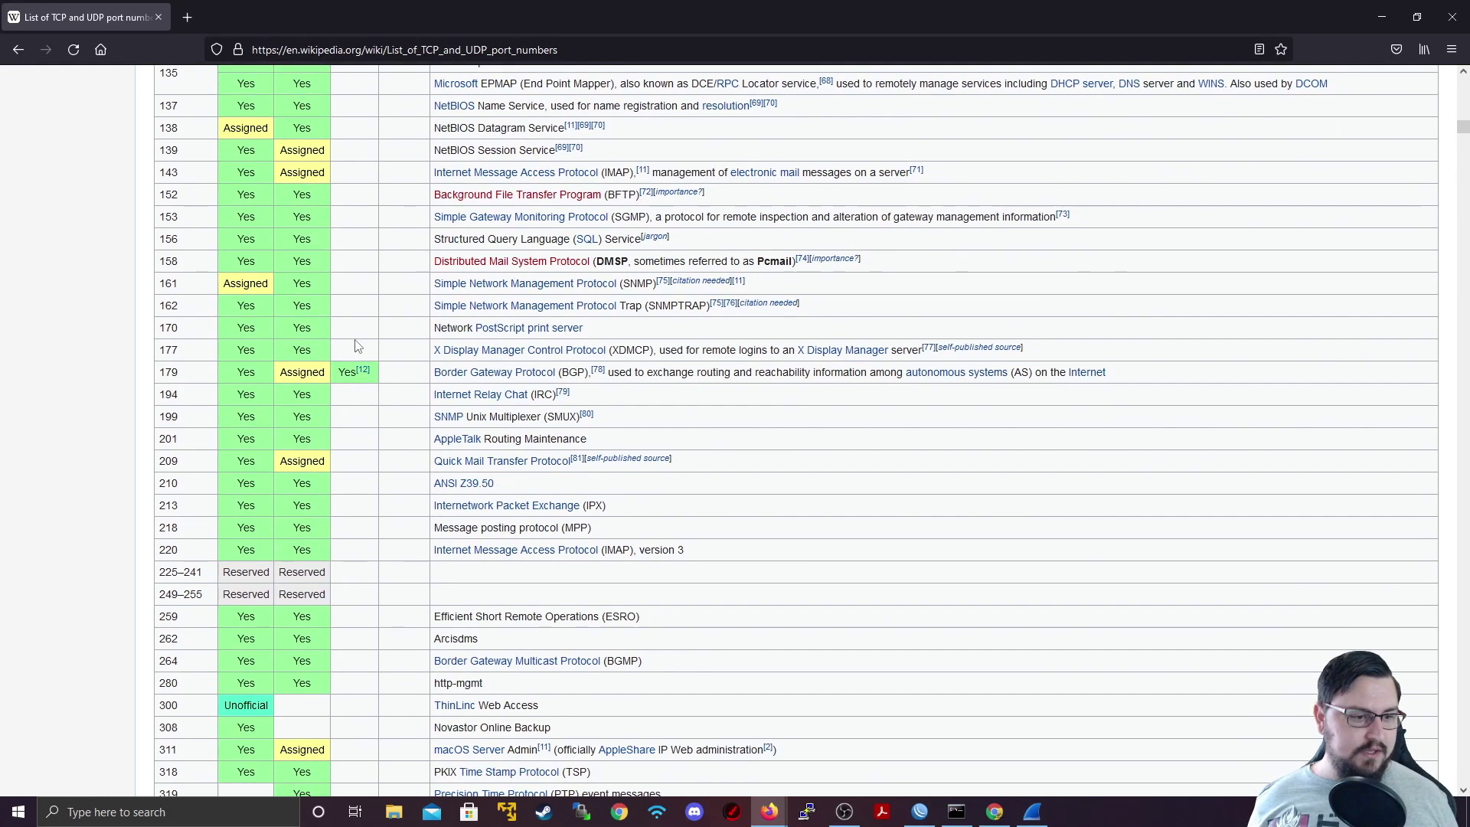
{"action": "scroll", "coordinate": [354, 342], "scroll_direction": "down", "scroll_amount": 20}
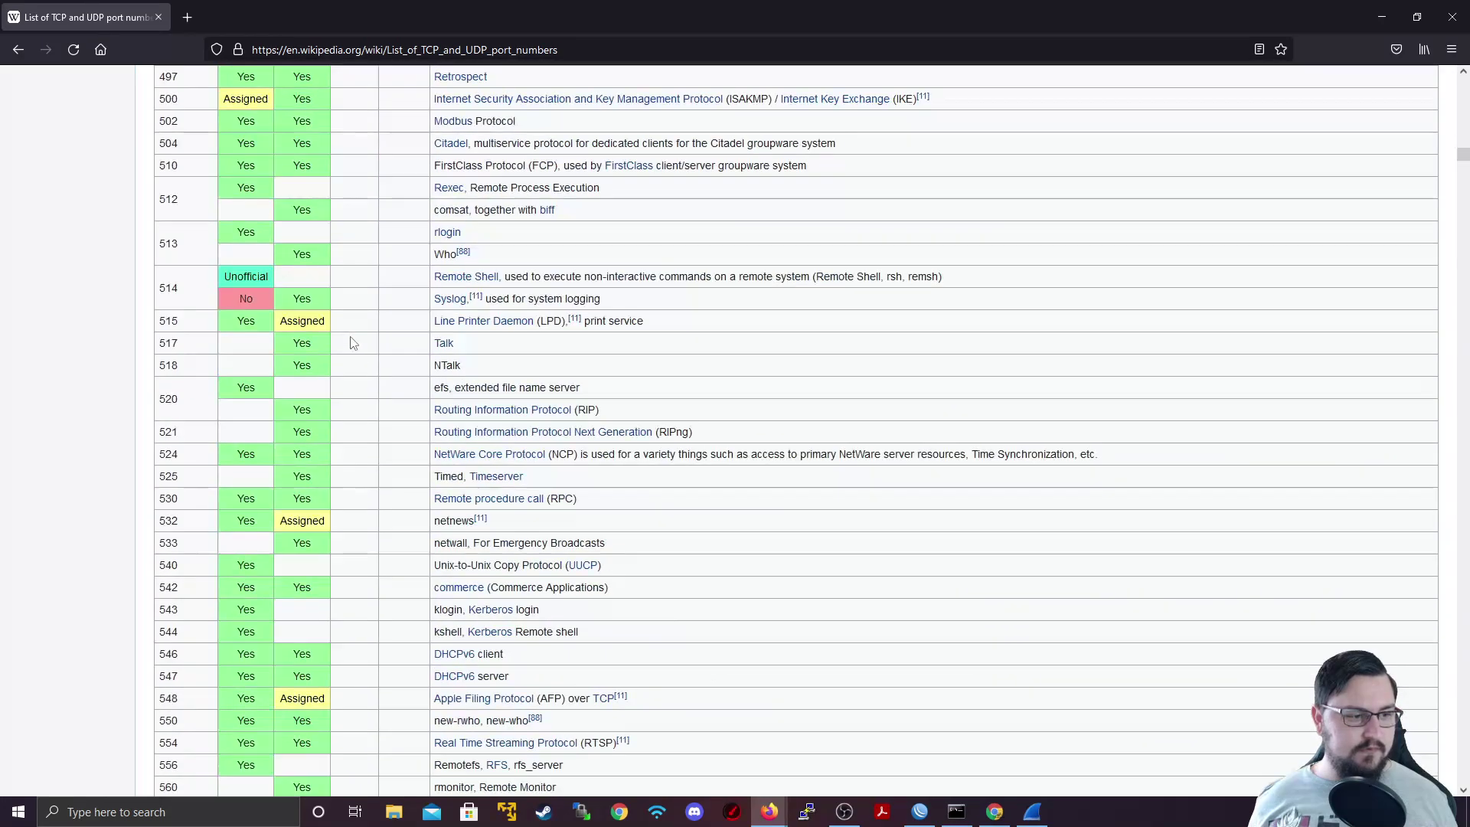
{"action": "scroll", "coordinate": [347, 343], "scroll_direction": "down", "scroll_amount": 10}
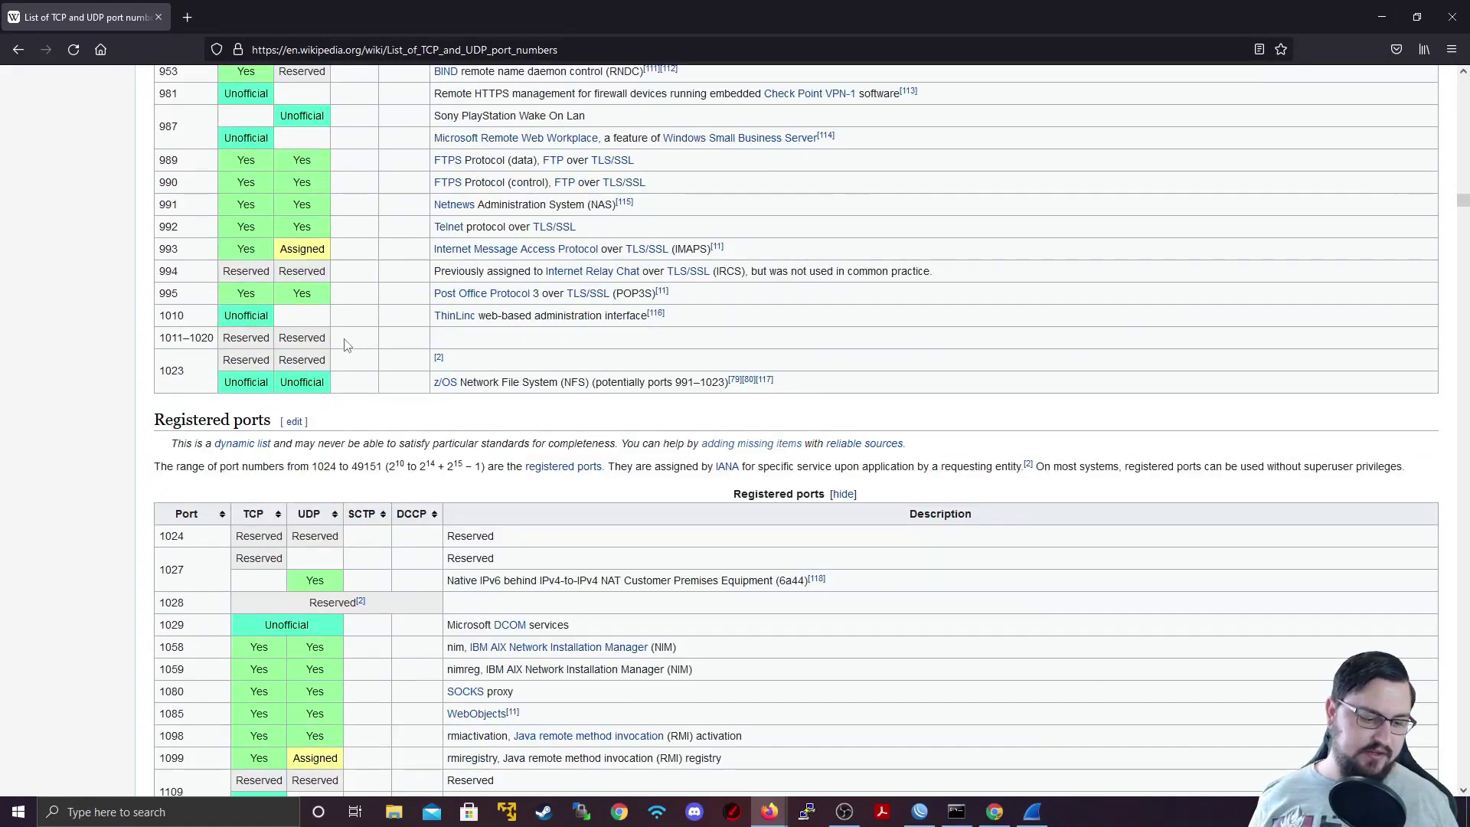
Search the article for port 3389 and examine its entry among the registered ports.
{"action": "key", "text": "ctrl+f"}
{"action": "type", "text": "3389"}
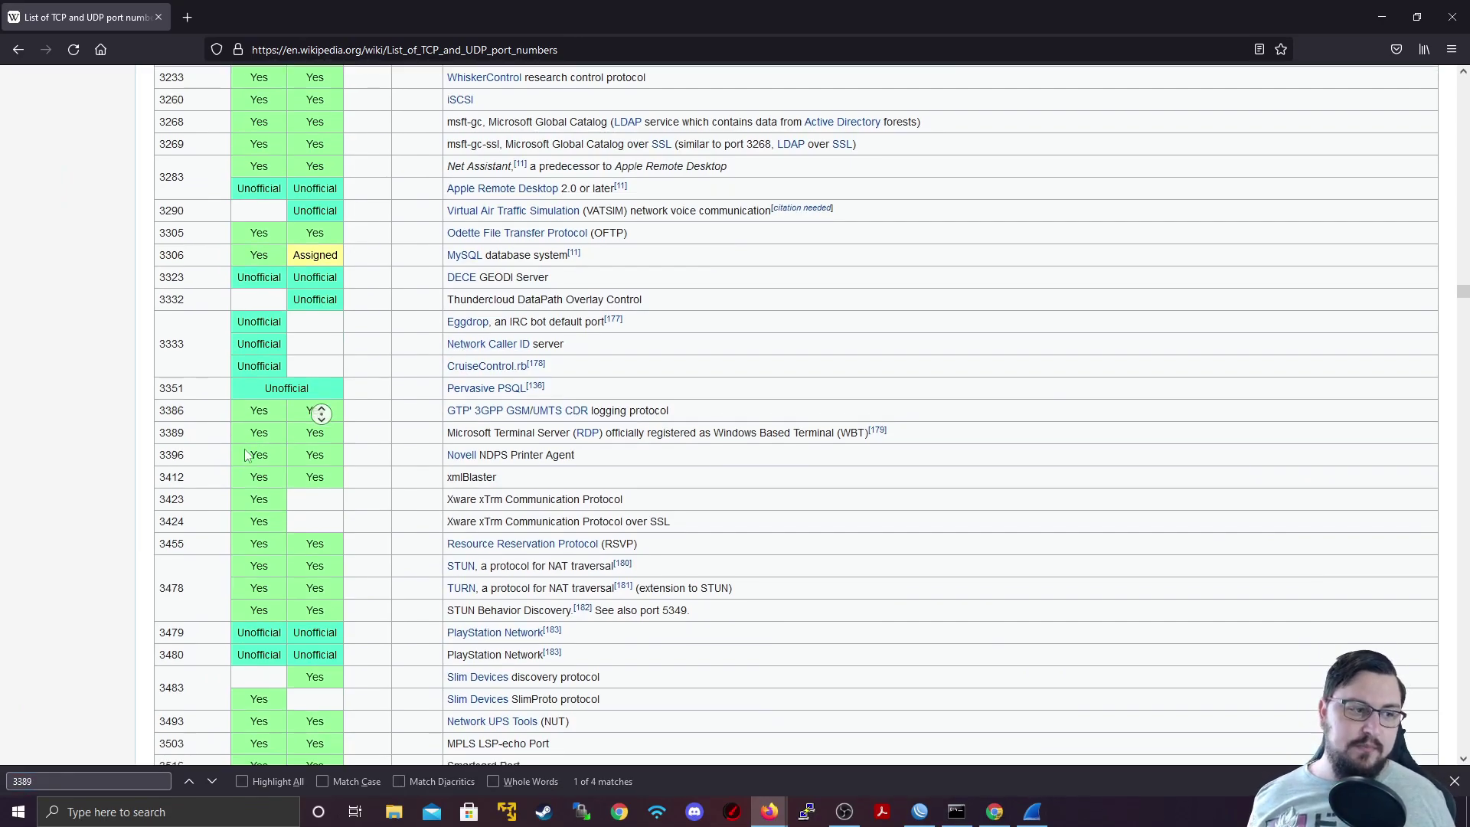
{"action": "scroll", "coordinate": [440, 478], "scroll_direction": "down", "scroll_amount": 2}
Return to the well-known ports table, review its entries once more, then minimise the browser to get back to WinBox.
{"action": "middle_click", "coordinate": [702, 539]}
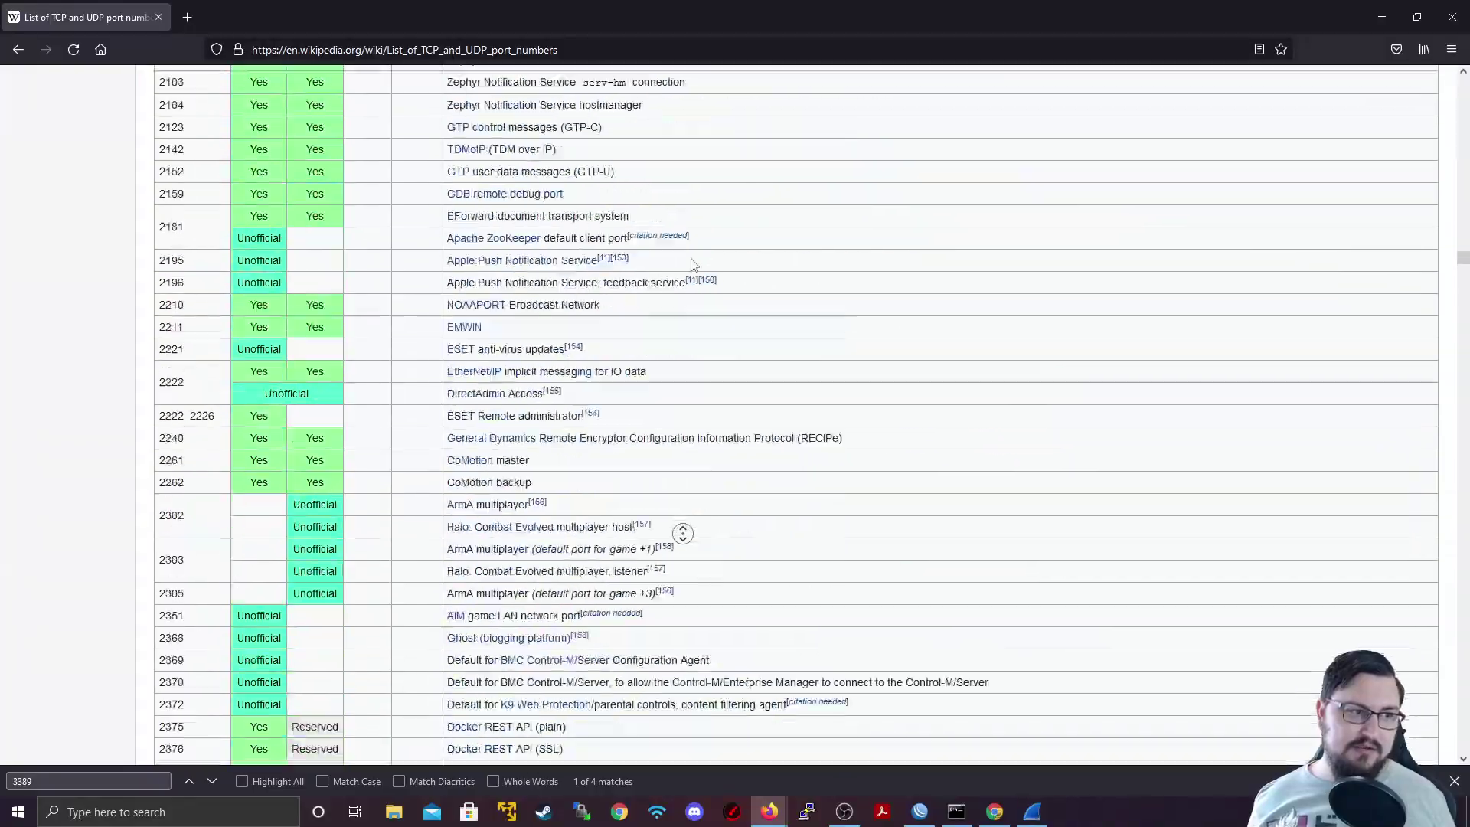
{"action": "left_click", "coordinate": [625, 325]}
{"action": "scroll", "coordinate": [626, 325], "scroll_direction": "down", "scroll_amount": 15}
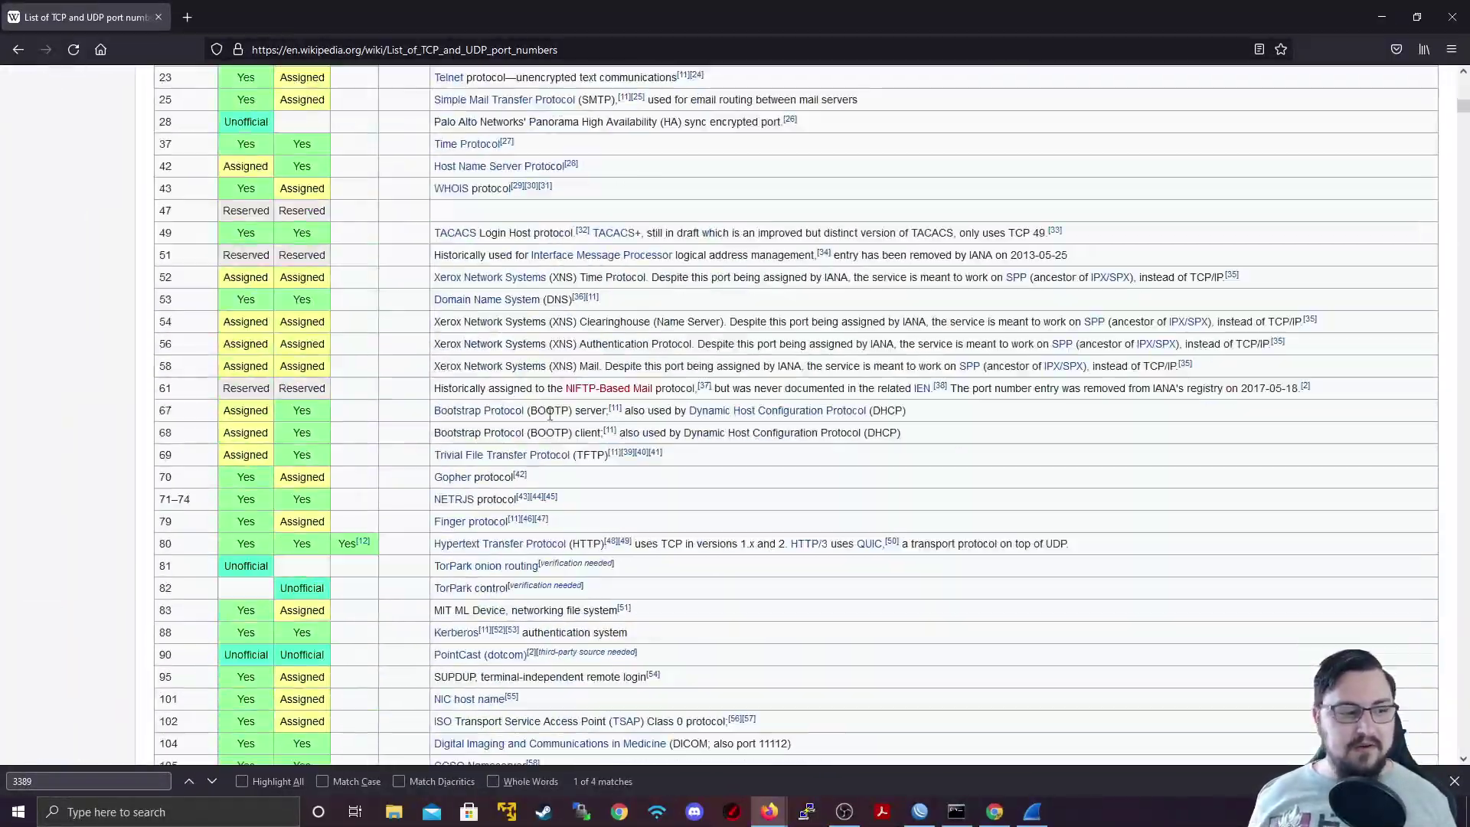
{"action": "scroll", "coordinate": [525, 298], "scroll_direction": "down", "scroll_amount": 2}
{"action": "scroll", "coordinate": [524, 299], "scroll_direction": "down", "scroll_amount": 10}
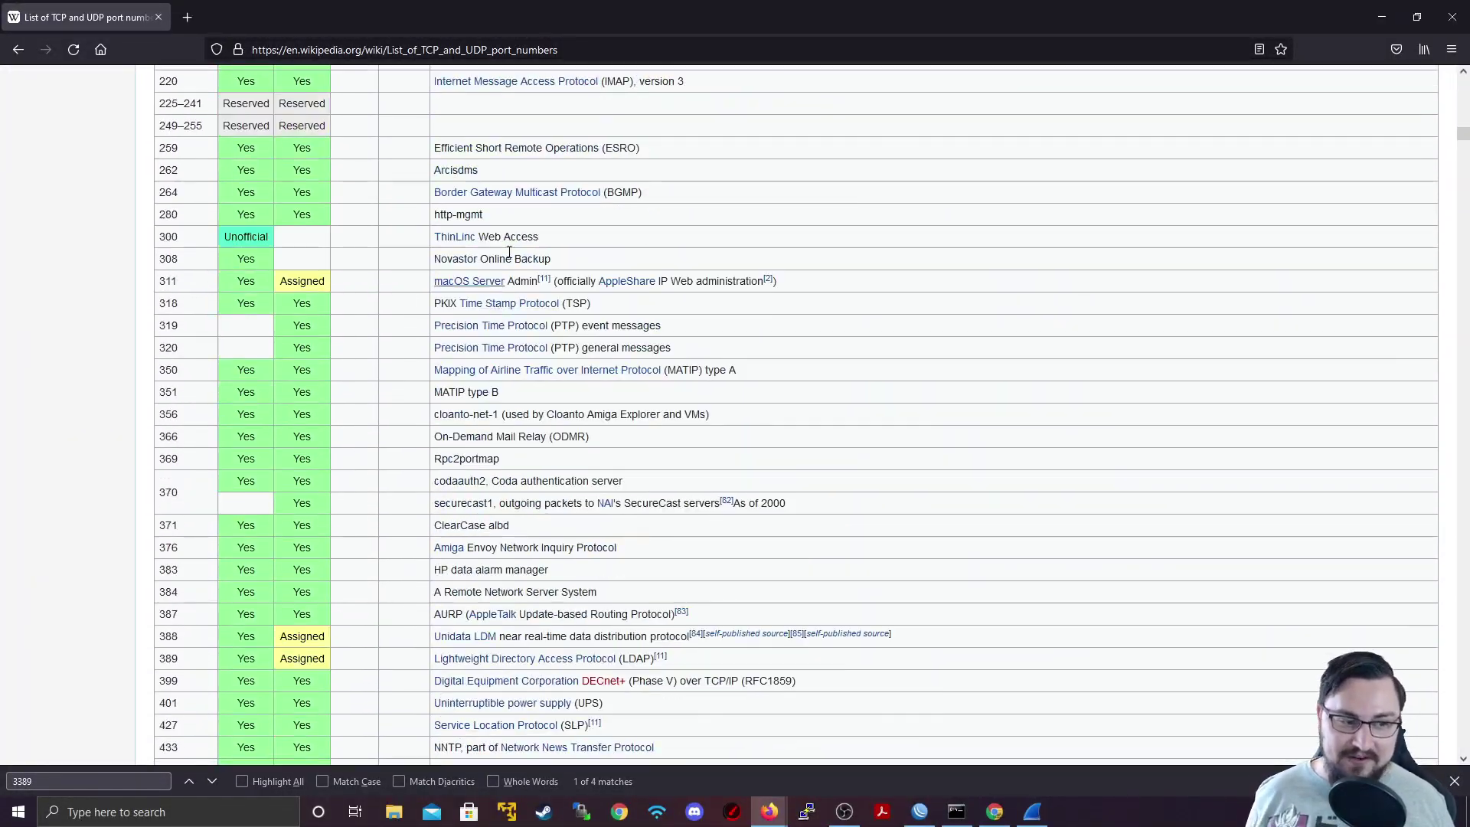
{"action": "scroll", "coordinate": [494, 307], "scroll_direction": "up", "scroll_amount": 11}
{"action": "scroll", "coordinate": [494, 307], "scroll_direction": "up", "scroll_amount": 10}
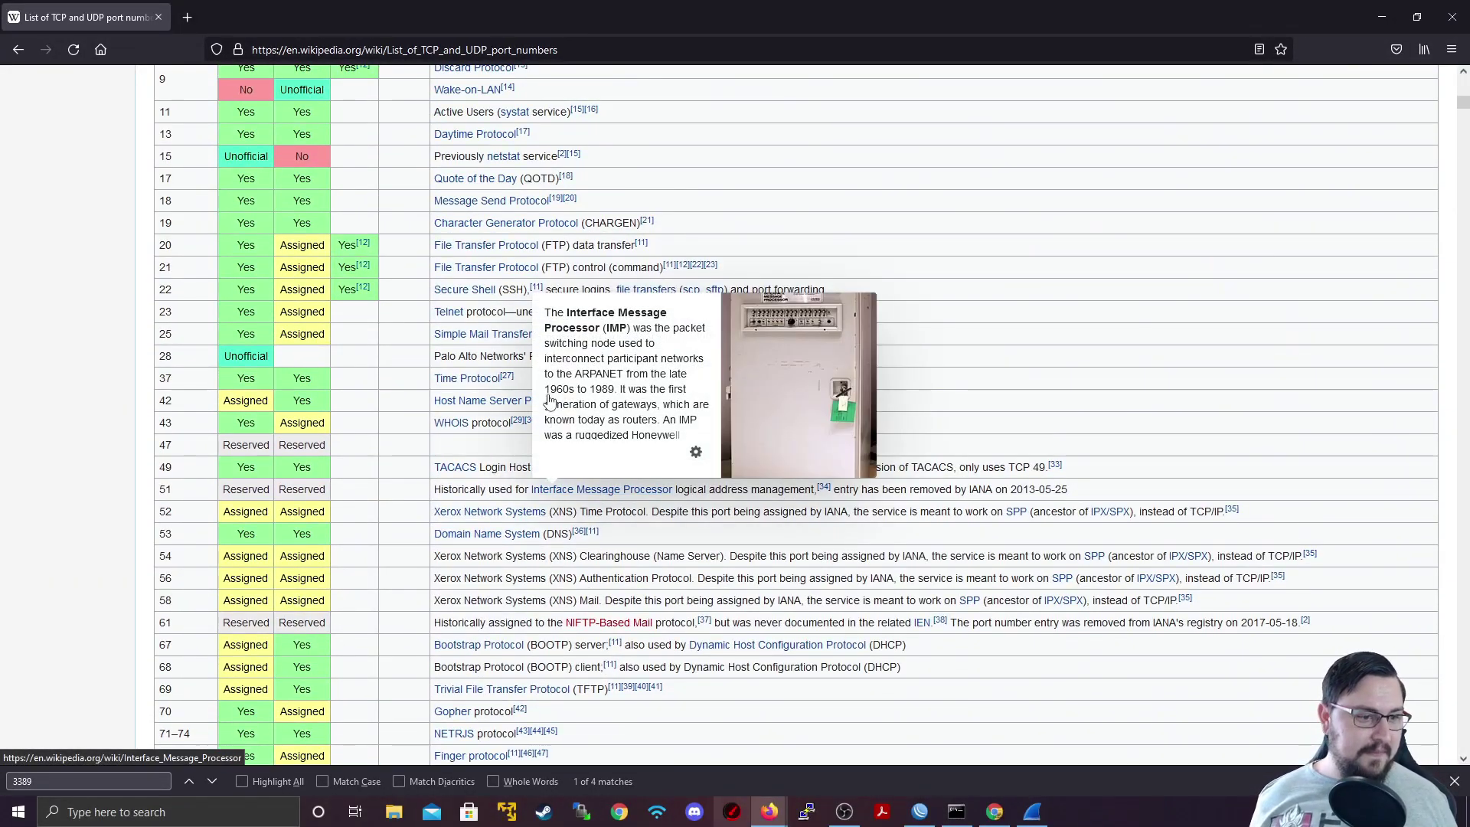
{"action": "scroll", "coordinate": [433, 448], "scroll_direction": "up", "scroll_amount": 2}
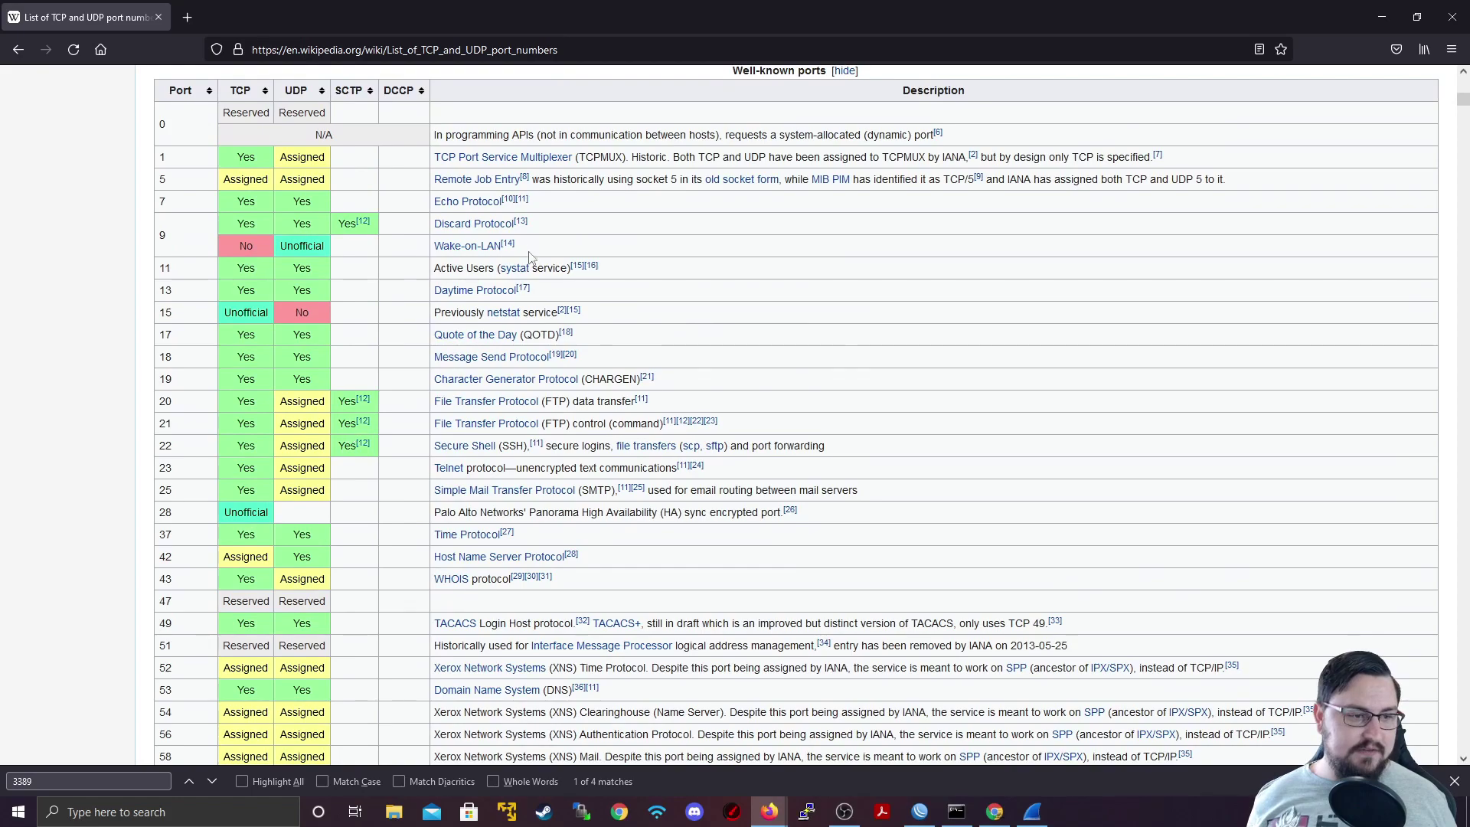
{"action": "scroll", "coordinate": [954, 387], "scroll_direction": "down", "scroll_amount": 3}
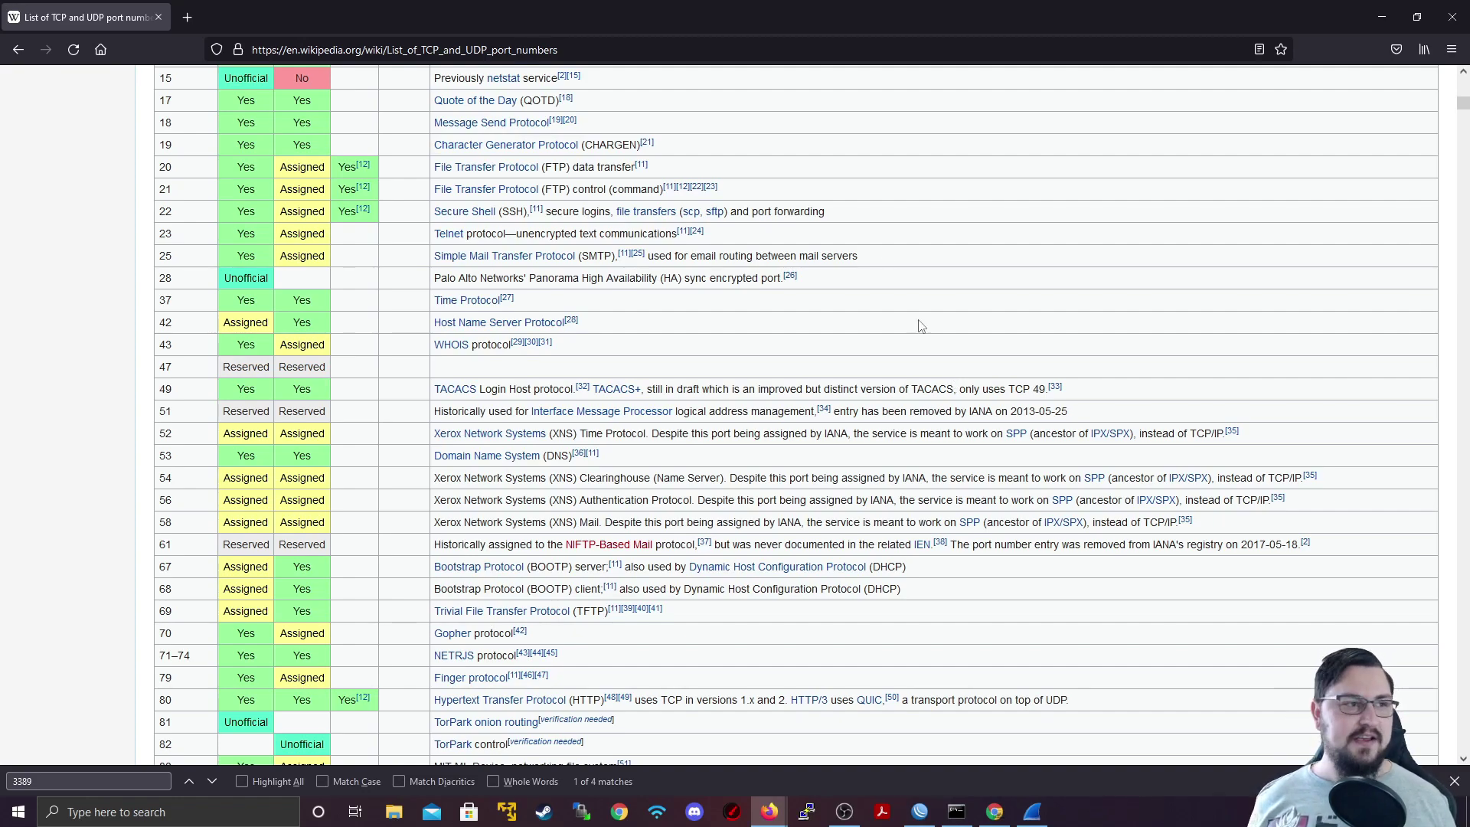
{"action": "left_click", "coordinate": [1385, 9]}
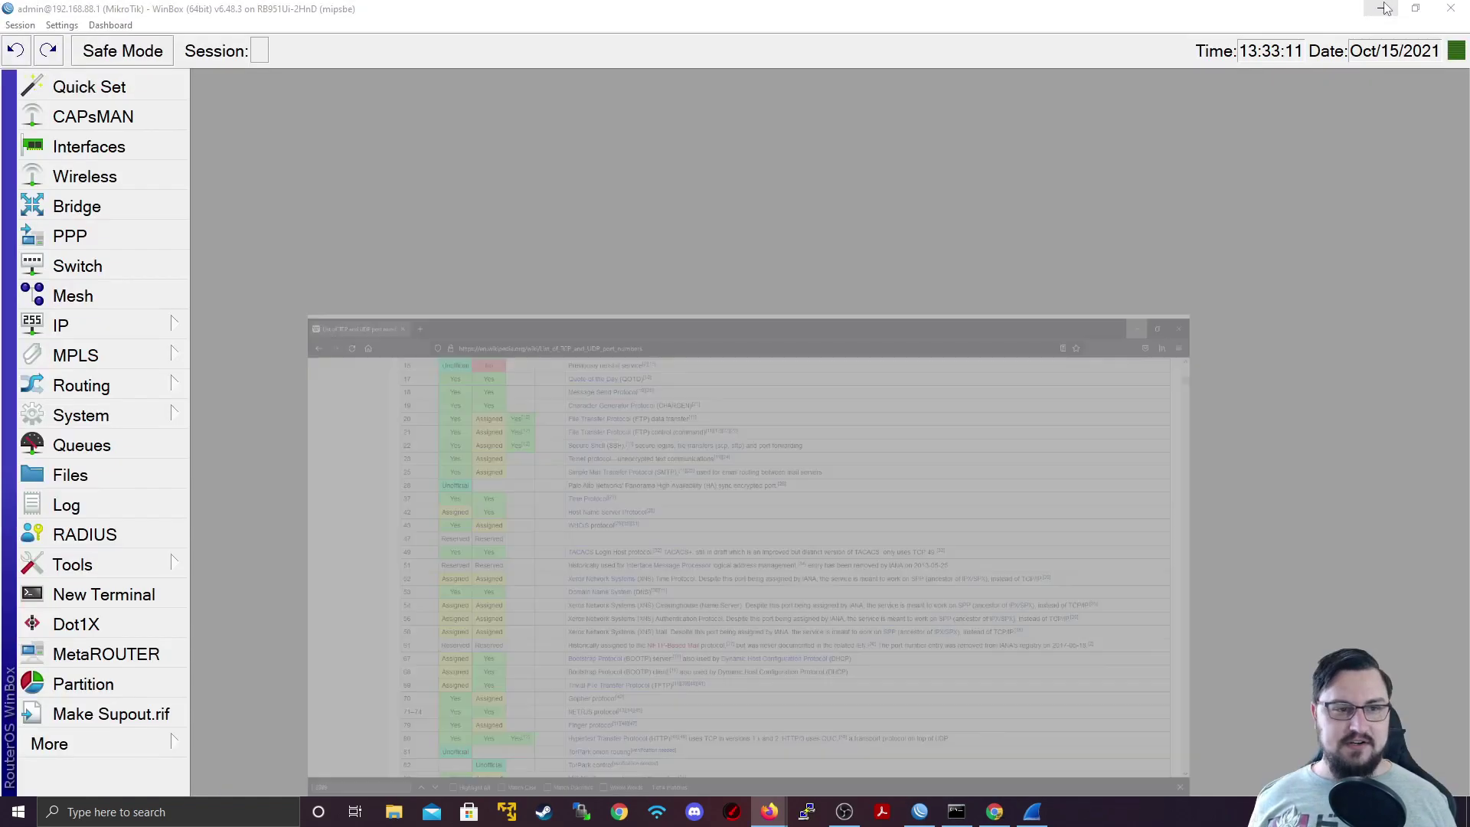